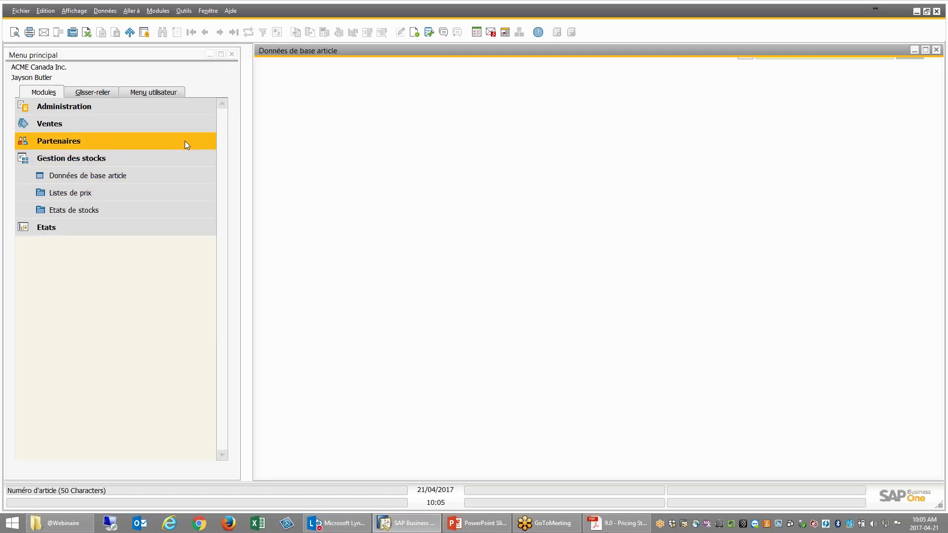
Step: Display the first item's master record, A00001, and find business partner CR in the partner record
{"action": "left_click", "coordinate": [191, 32]}
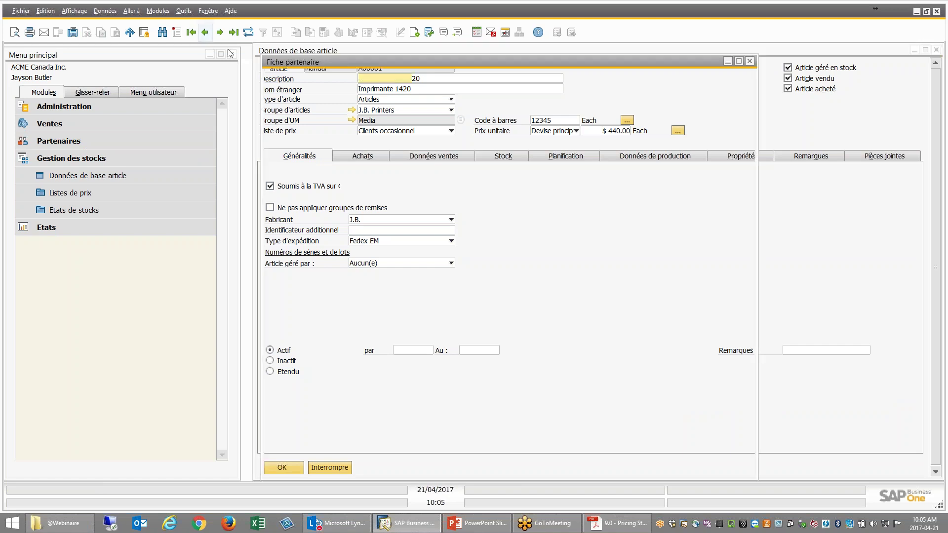
{"action": "left_click_drag", "start_coordinate": [241, 78], "coordinate": [126, 102]}
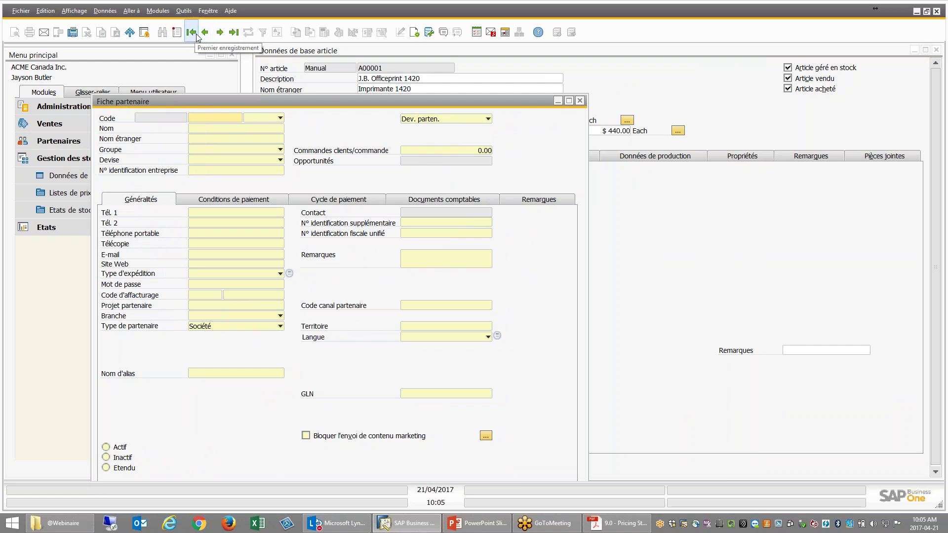
{"action": "left_click", "coordinate": [204, 115]}
{"action": "type", "text": "c"}
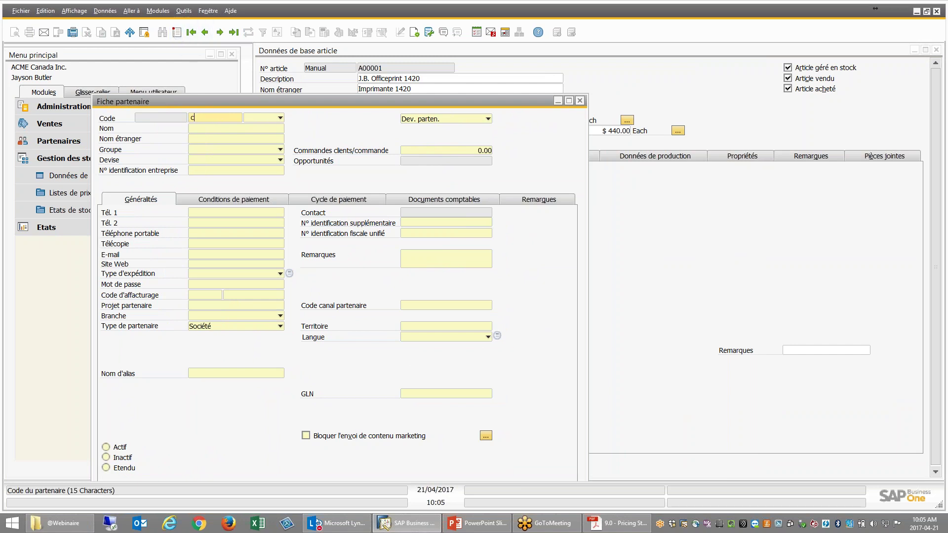
{"action": "type", "text": "r"}
{"action": "key", "text": "Return"}
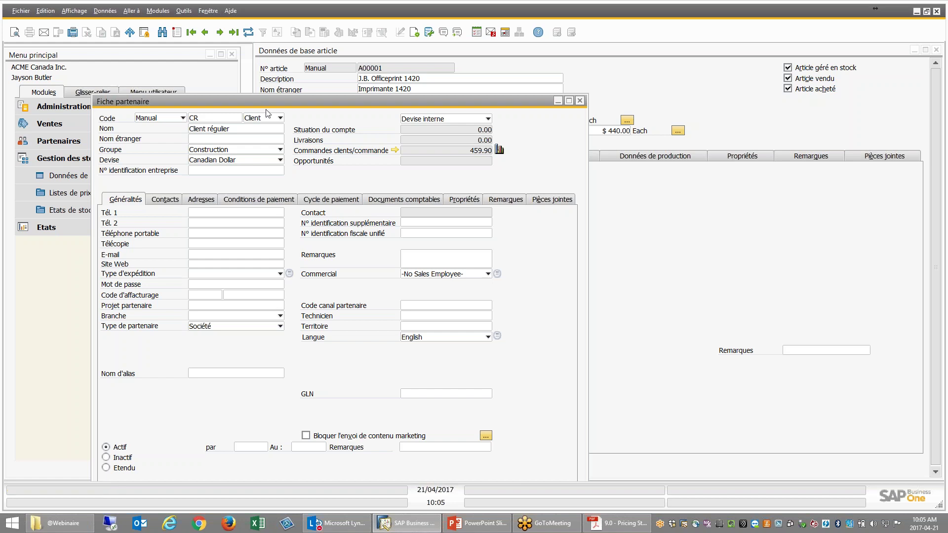
Step: Arrange the partner and item records so both can be read, and display client CR's payment conditions
{"action": "left_click_drag", "start_coordinate": [271, 105], "coordinate": [261, 194]}
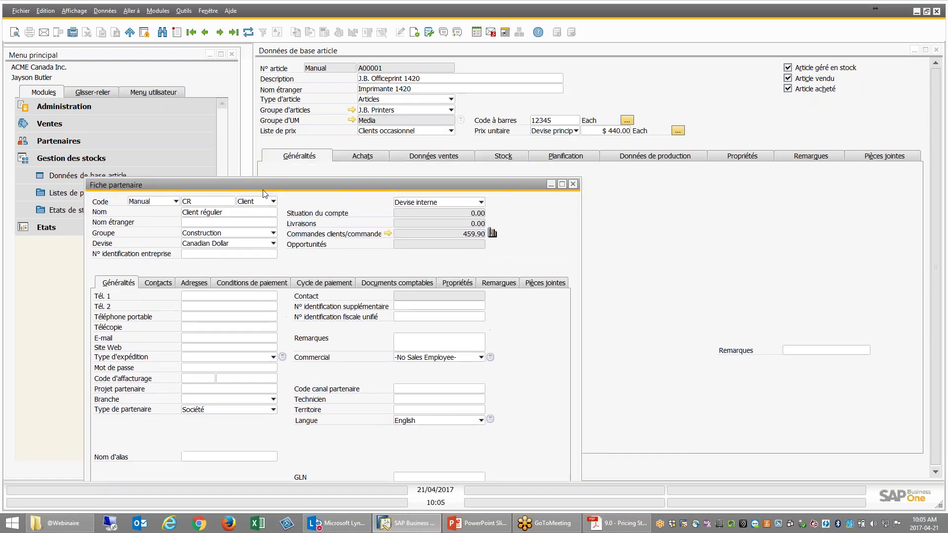
{"action": "left_click", "coordinate": [511, 52]}
{"action": "left_click_drag", "start_coordinate": [511, 52], "coordinate": [573, 54]}
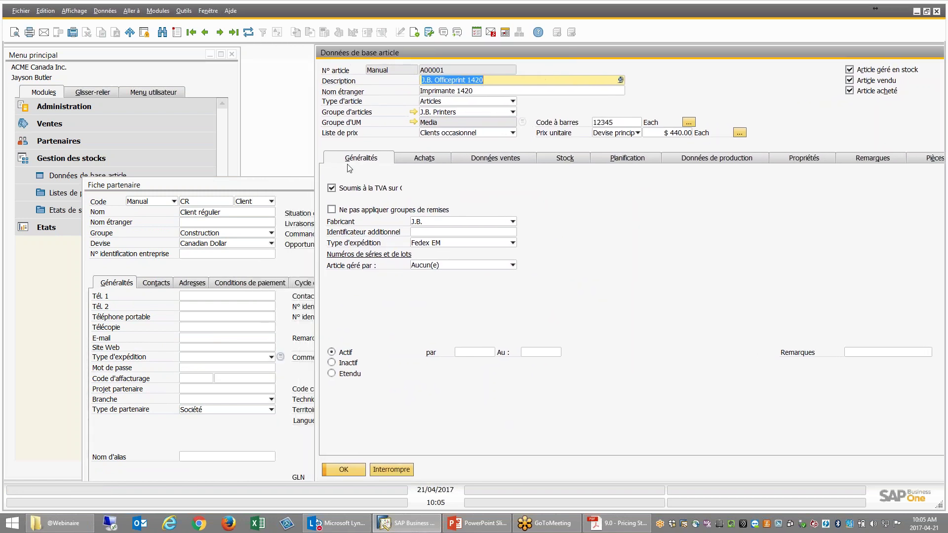
{"action": "left_click", "coordinate": [280, 183]}
{"action": "left_click", "coordinate": [252, 284]}
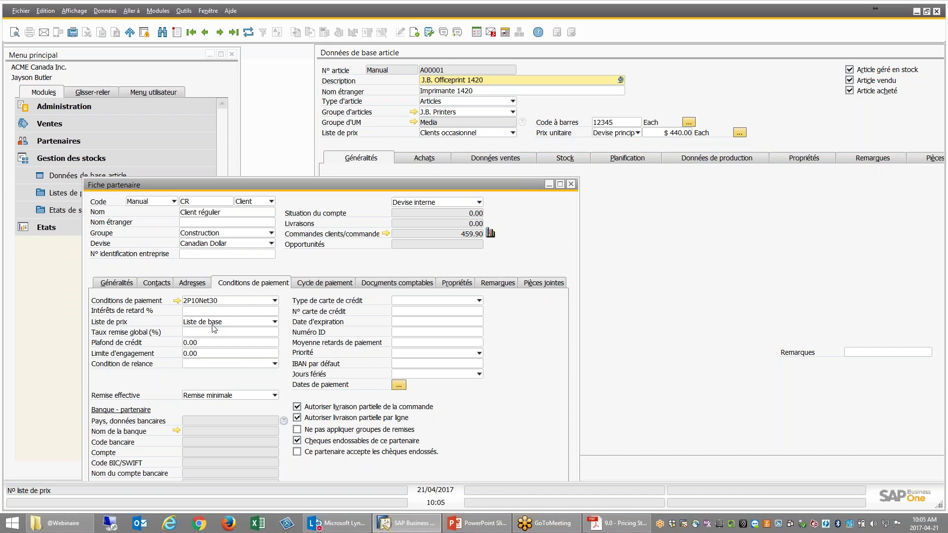
Step: Show item A00001's unit price under the price list "Liste de base"
{"action": "left_click", "coordinate": [375, 74]}
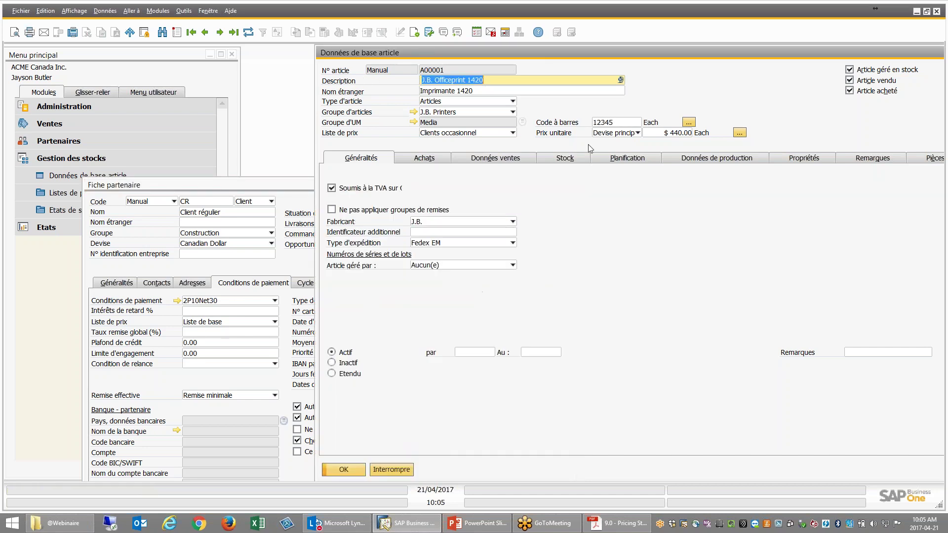
{"action": "left_click", "coordinate": [441, 134]}
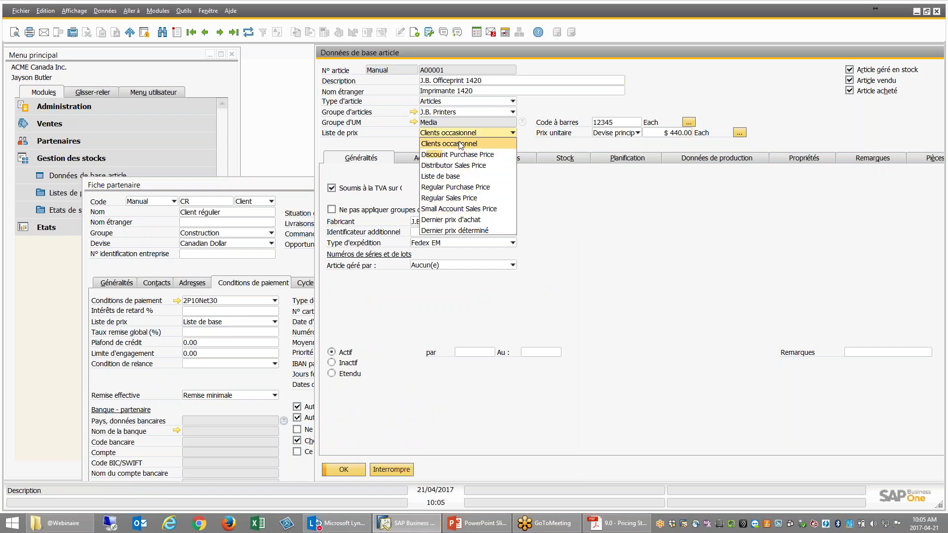
{"action": "left_click", "coordinate": [457, 177]}
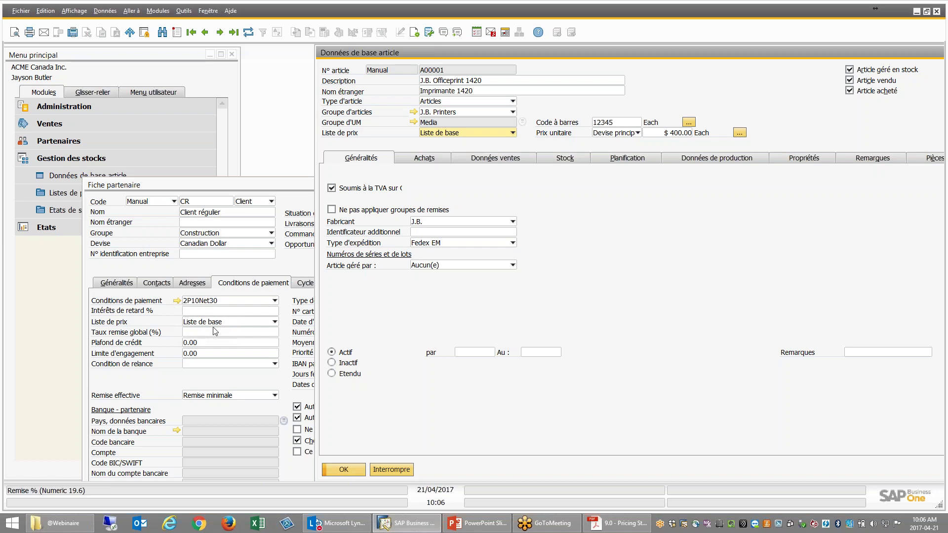
Step: Review the definition of client CR's payment terms 2P10Net30 and the partner groups available for the client
{"action": "left_click", "coordinate": [176, 302]}
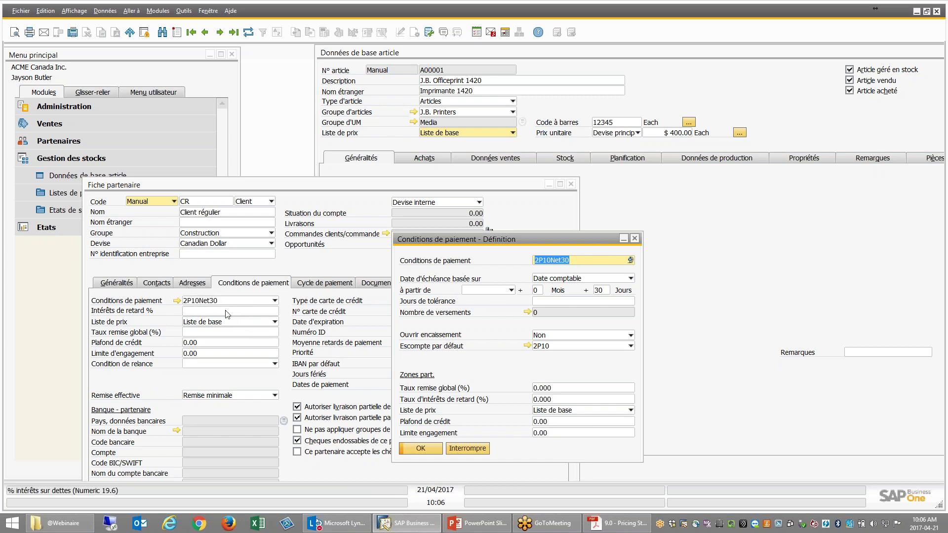
{"action": "left_click", "coordinate": [464, 450]}
{"action": "left_click_drag", "start_coordinate": [312, 186], "coordinate": [437, 181]}
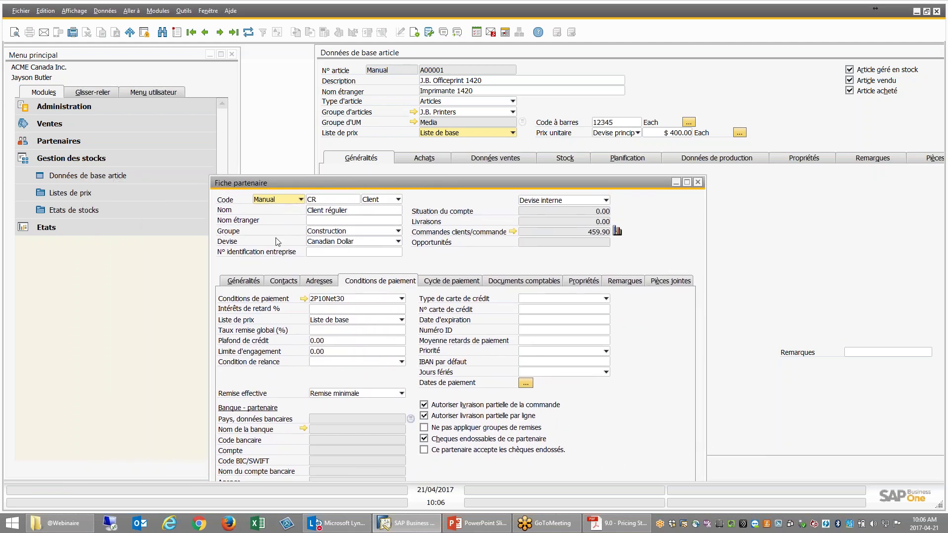
{"action": "left_click", "coordinate": [330, 232]}
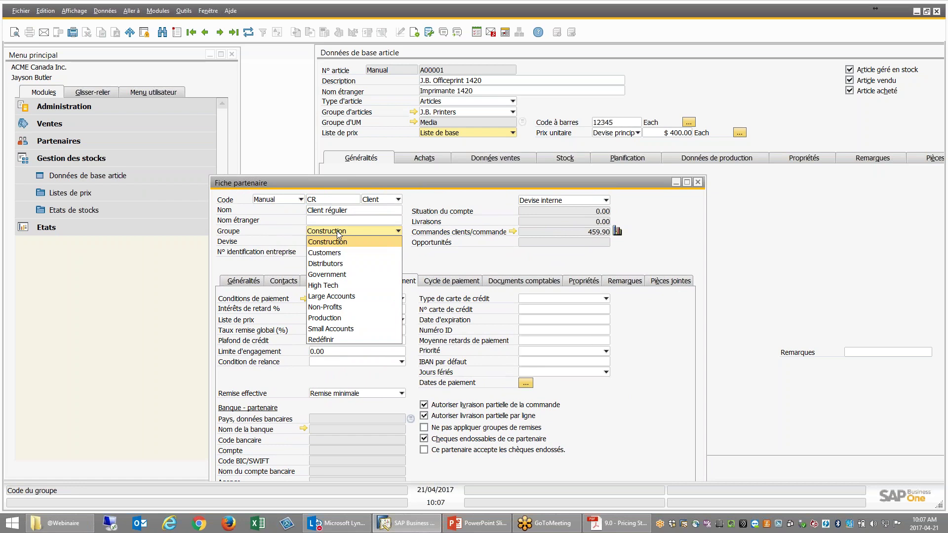
{"action": "left_click", "coordinate": [337, 230]}
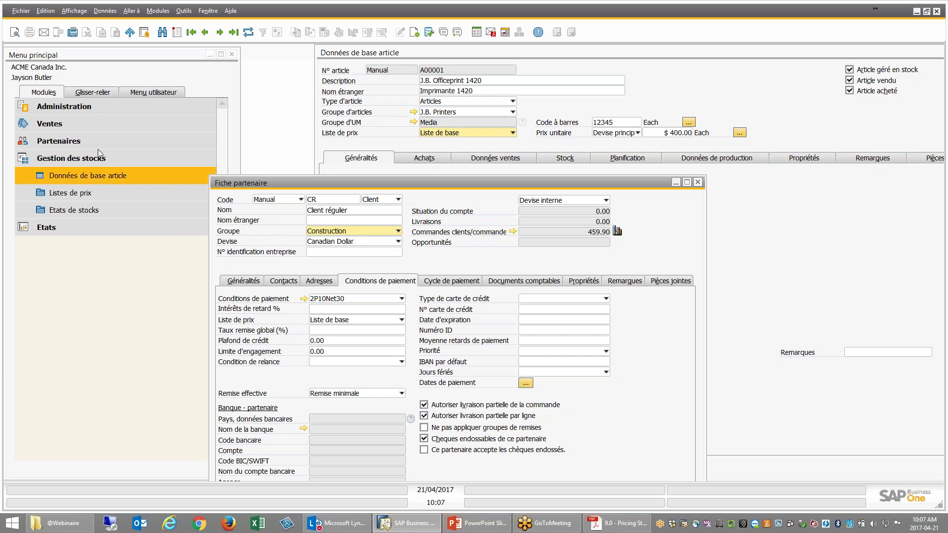
Step: Examine the customer groups definition and the effective discount options for the Distributors group, leaving it unchanged
{"action": "left_click", "coordinate": [73, 107]}
{"action": "left_click", "coordinate": [61, 176]}
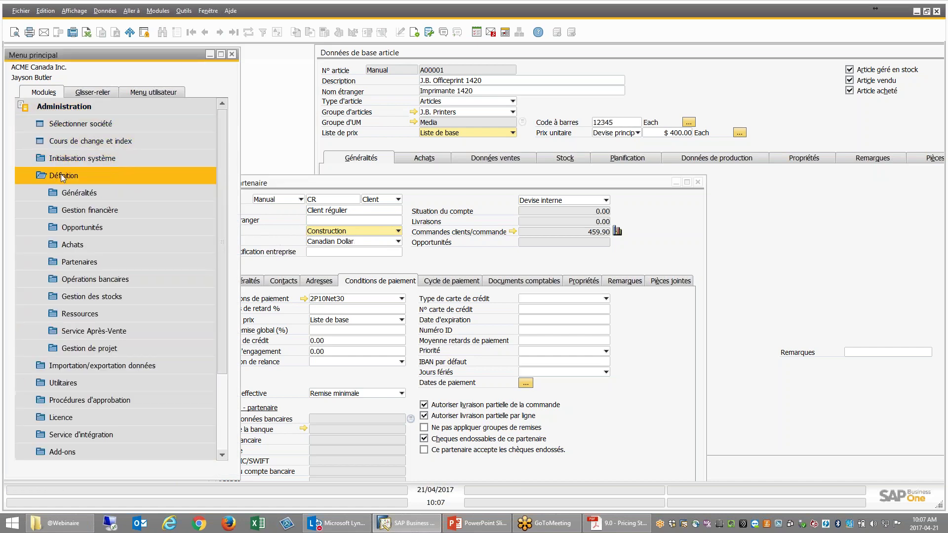
{"action": "left_click", "coordinate": [79, 262]}
{"action": "left_click", "coordinate": [89, 311]}
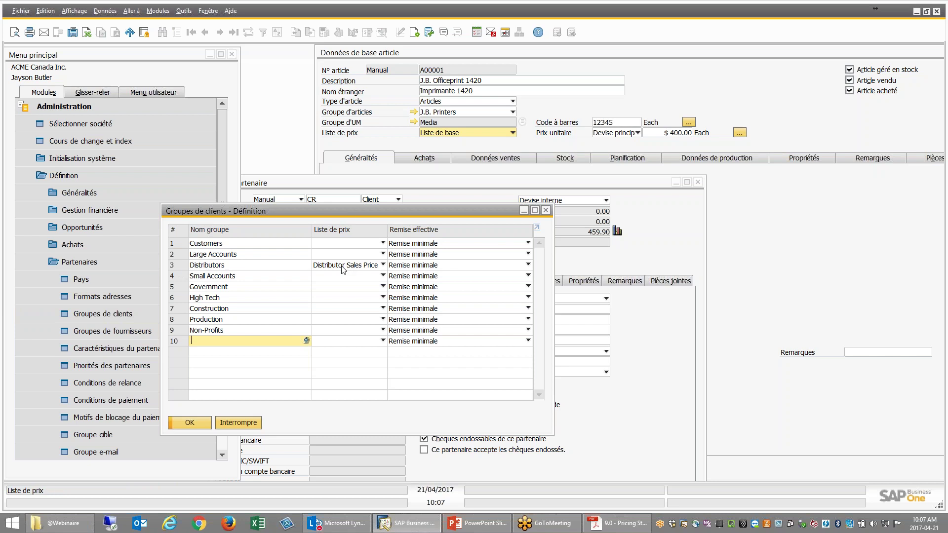
{"action": "left_click", "coordinate": [422, 265]}
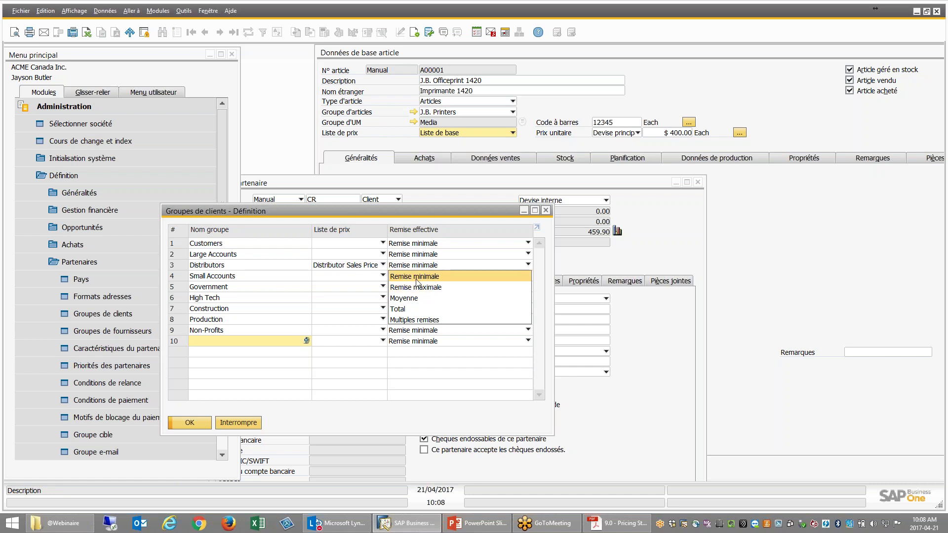
{"action": "key", "text": "Escape"}
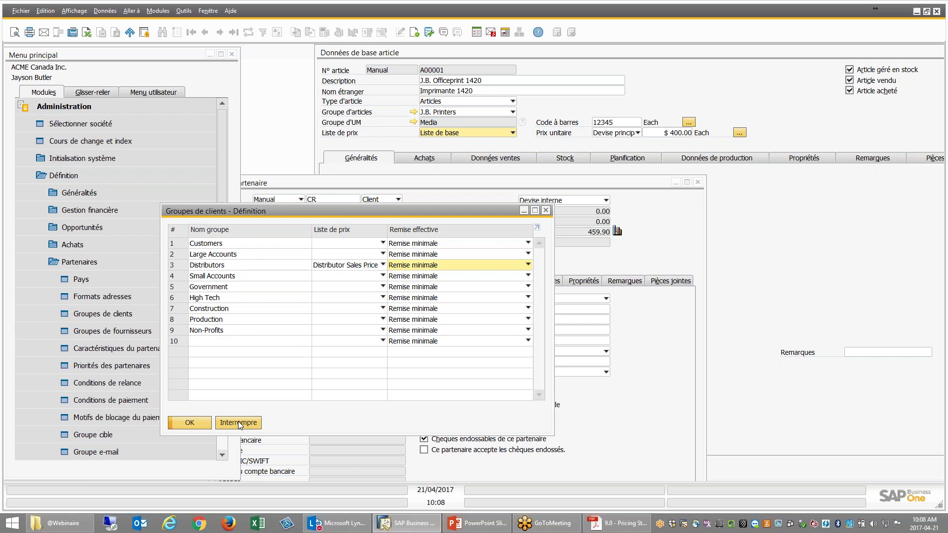
{"action": "left_click", "coordinate": [238, 425]}
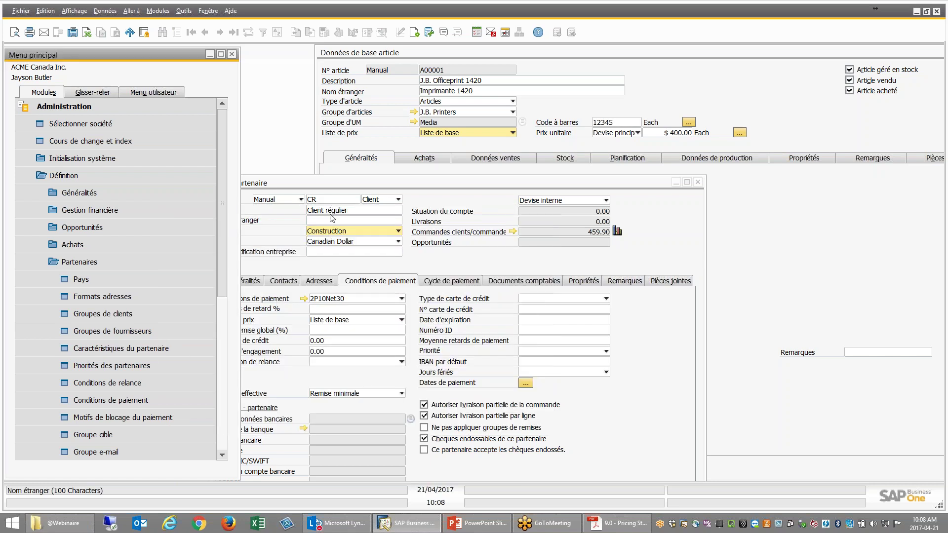
Step: Start a new customer sales order (Commande client) for client CR
{"action": "left_click_drag", "start_coordinate": [342, 184], "coordinate": [295, 263]}
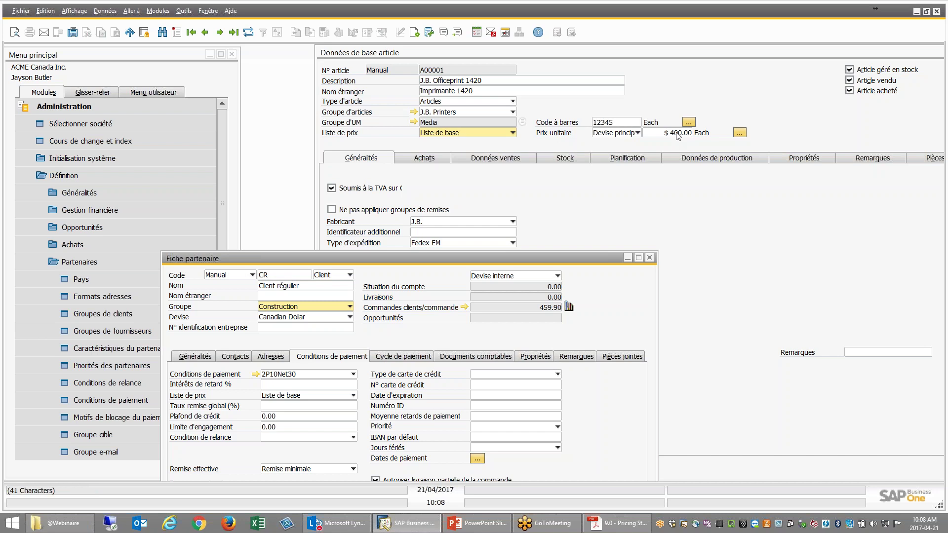
{"action": "left_click_drag", "start_coordinate": [538, 258], "coordinate": [616, 181]}
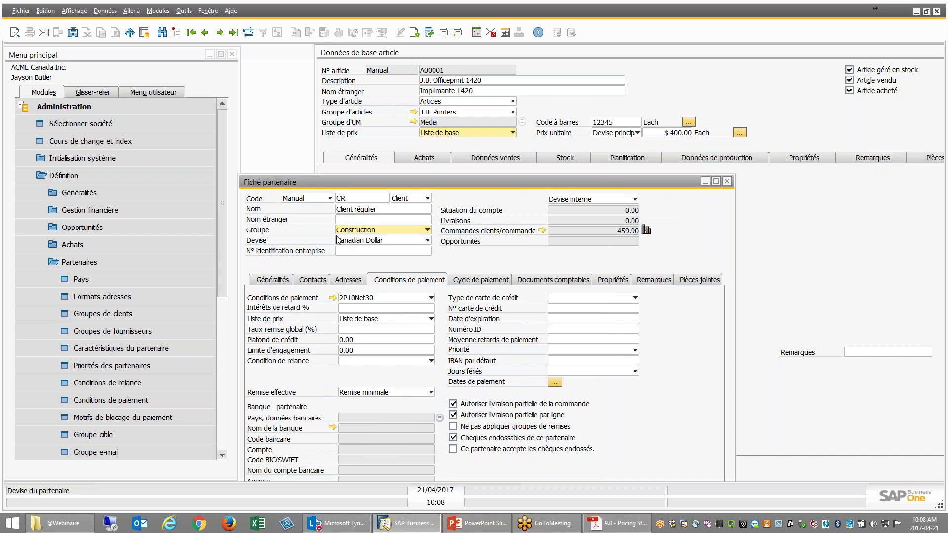
{"action": "left_click", "coordinate": [62, 175]}
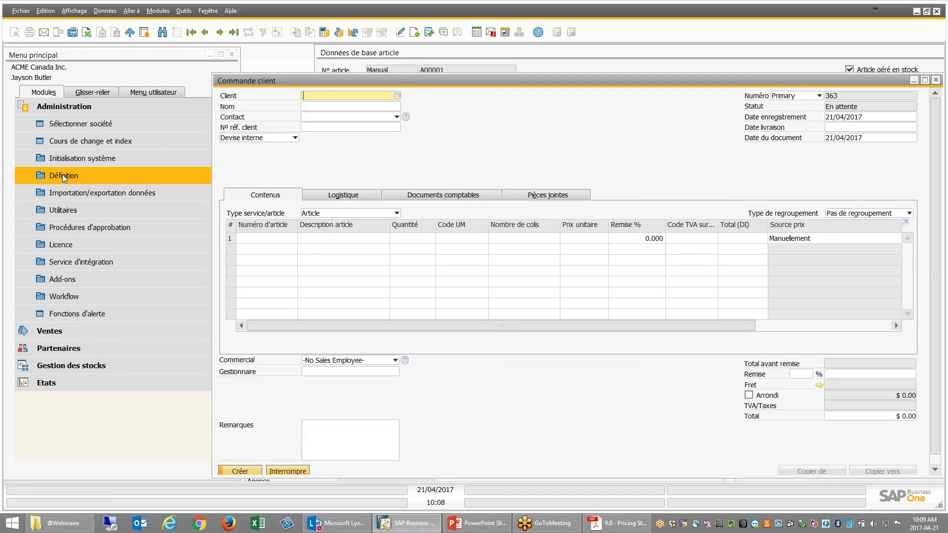
{"action": "type", "text": "cr"}
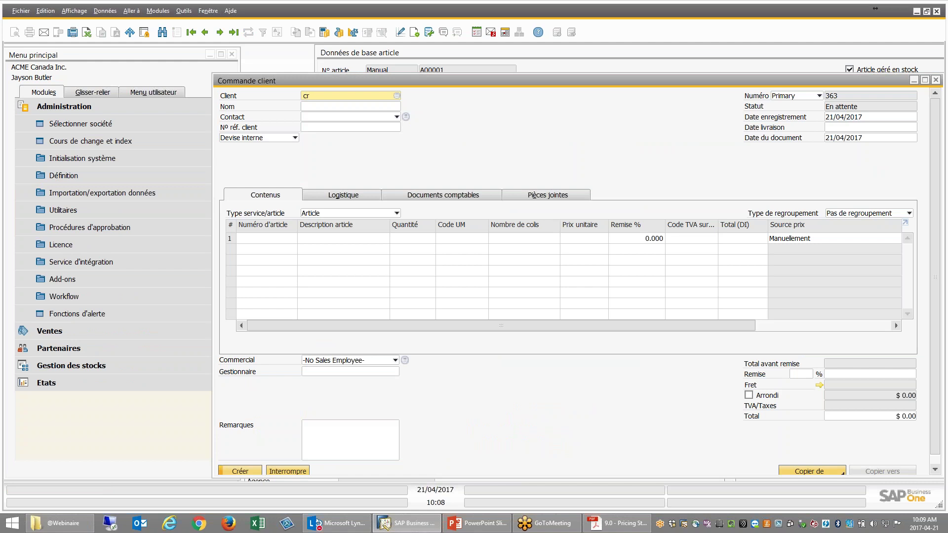
{"action": "key", "text": "Tab"}
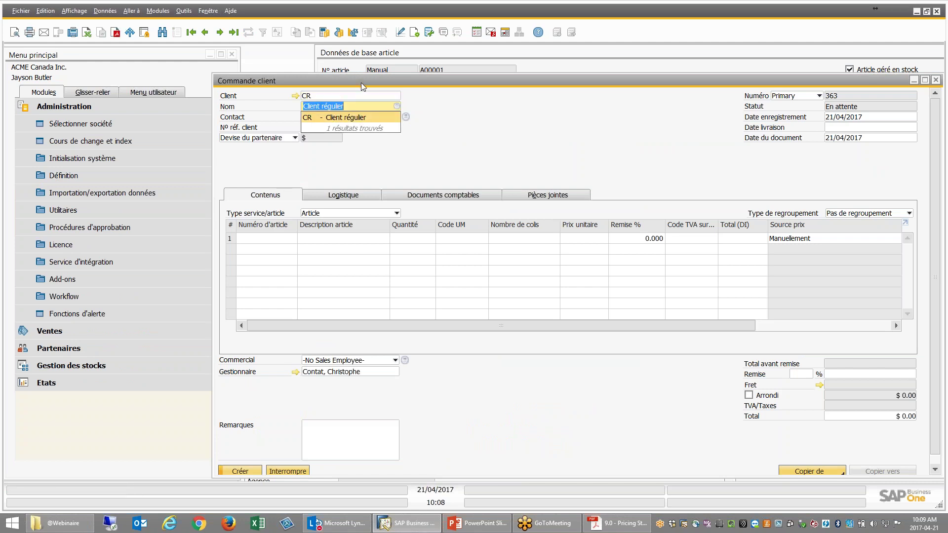
{"action": "left_click_drag", "start_coordinate": [360, 82], "coordinate": [307, 130]}
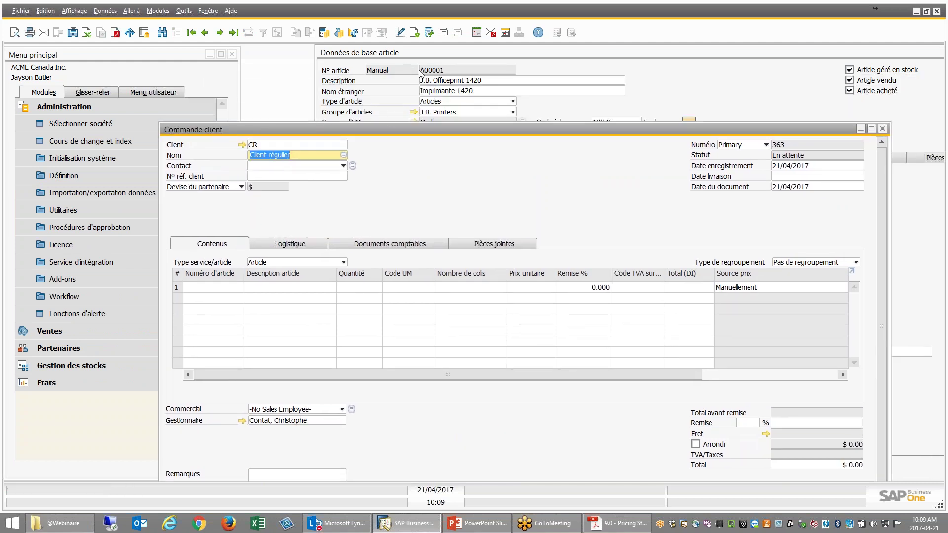
Step: Add item A00001 (J.B. Officeprint 1420) to the first line of the sales order
{"action": "left_click", "coordinate": [212, 287]}
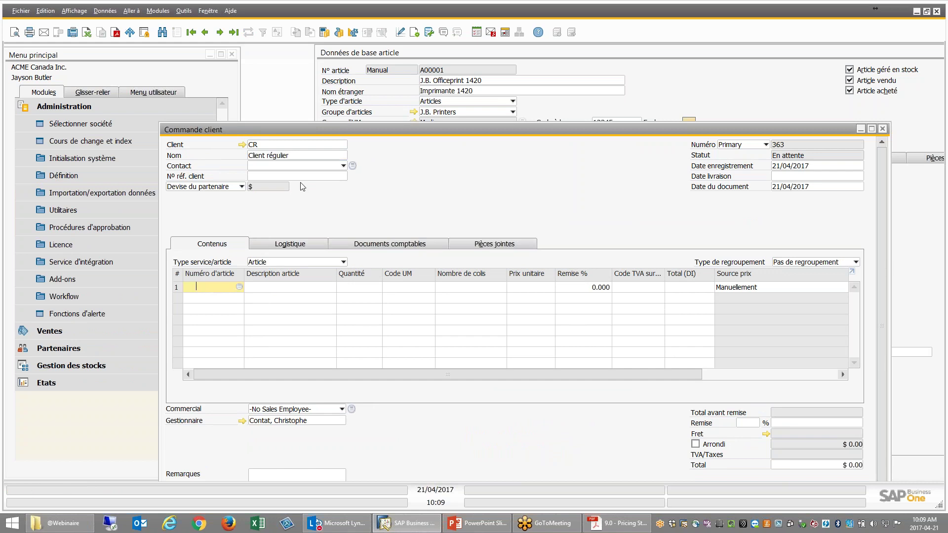
{"action": "key", "text": "Tab"}
{"action": "double_click", "coordinate": [334, 157]}
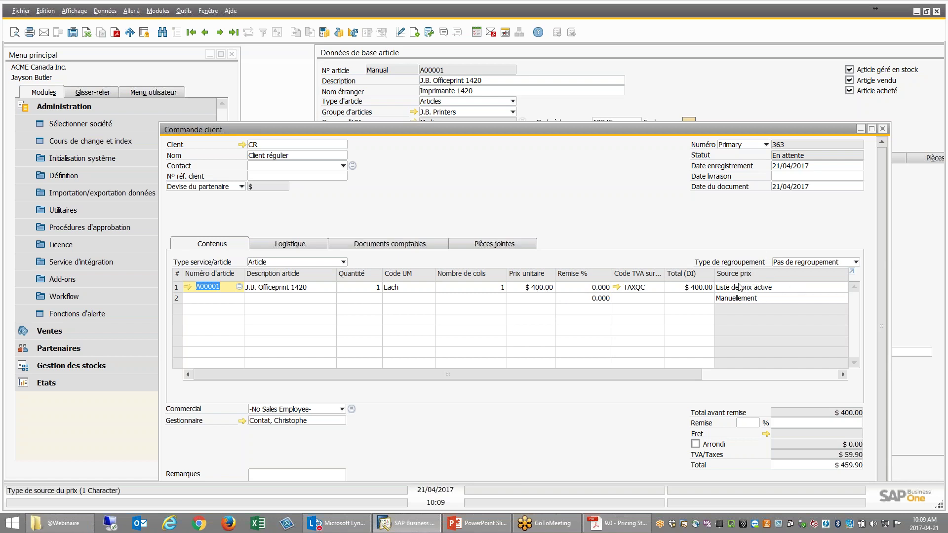
{"action": "left_click_drag", "start_coordinate": [409, 132], "coordinate": [463, 124]}
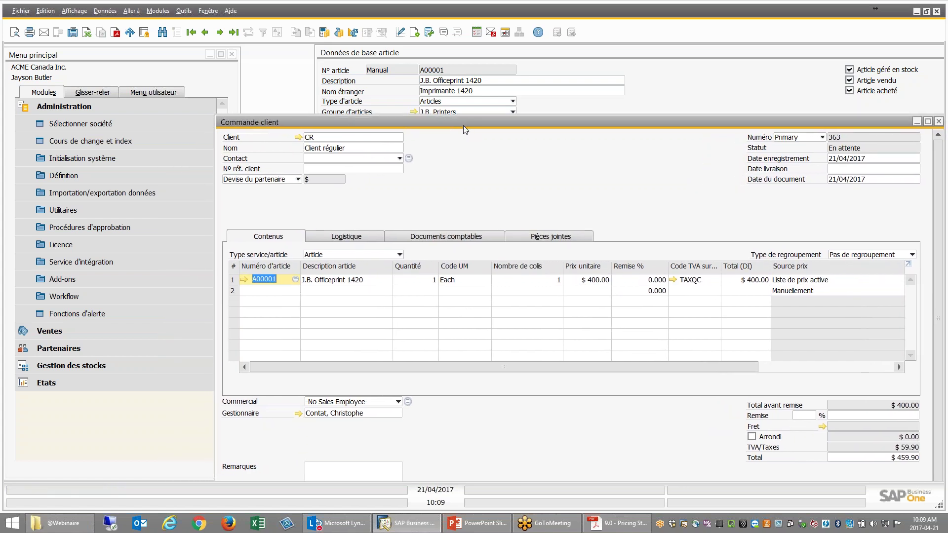
{"action": "left_click_drag", "start_coordinate": [410, 127], "coordinate": [409, 119]}
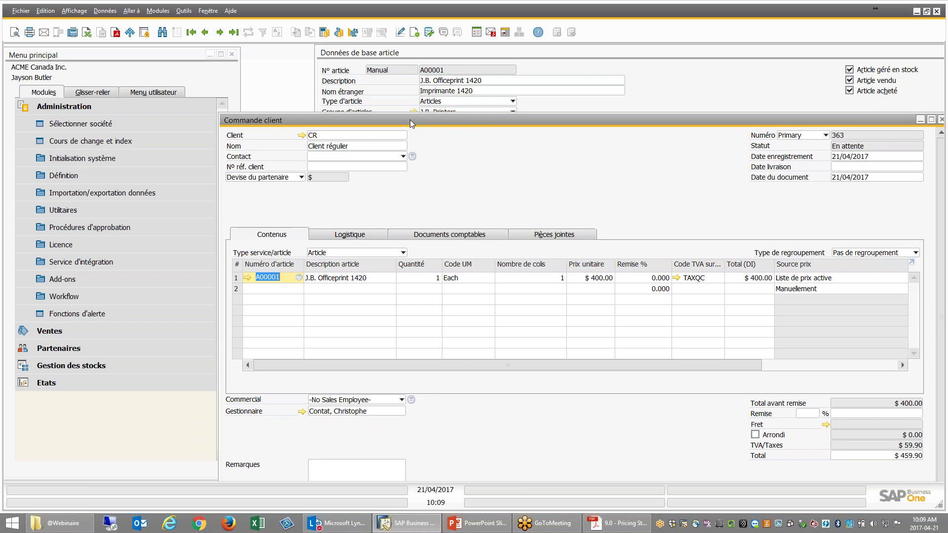
{"action": "left_click", "coordinate": [106, 107]}
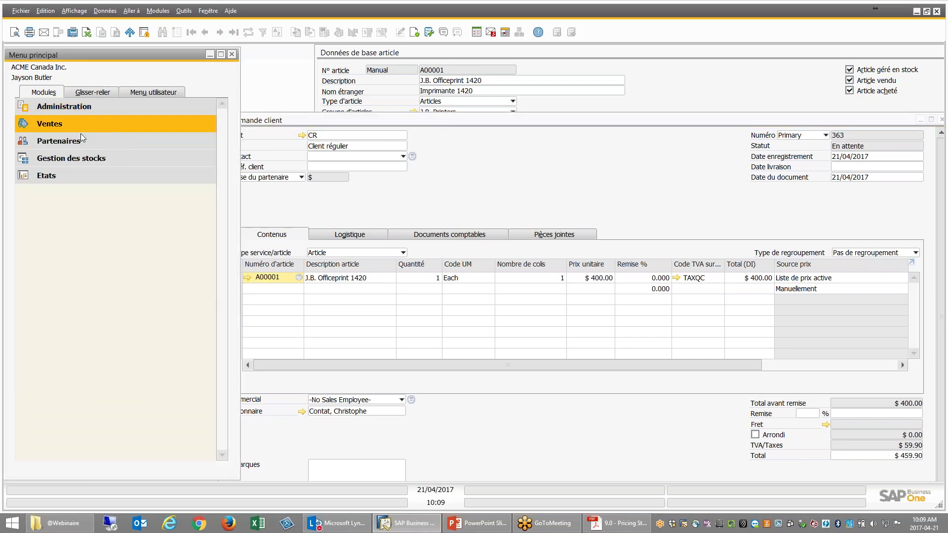
{"action": "left_click", "coordinate": [63, 157]}
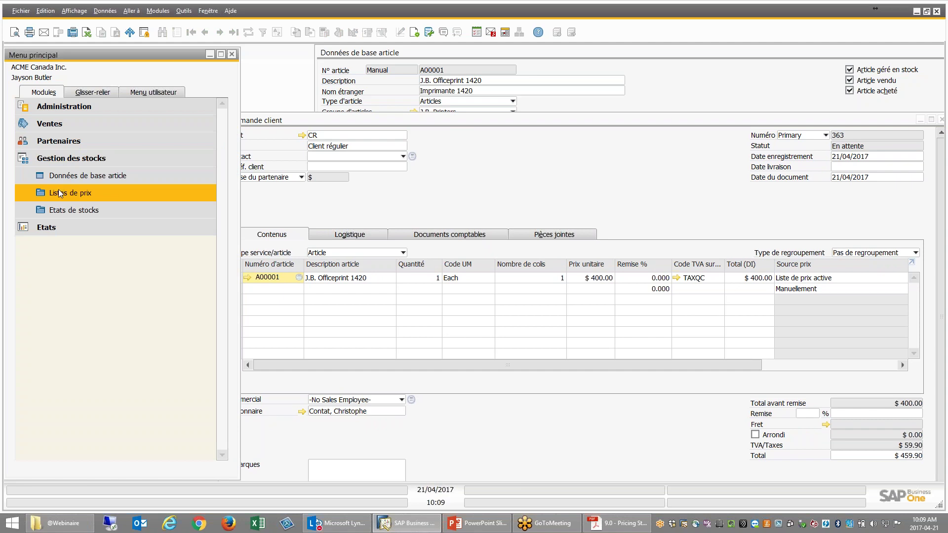
{"action": "left_click", "coordinate": [254, 119]}
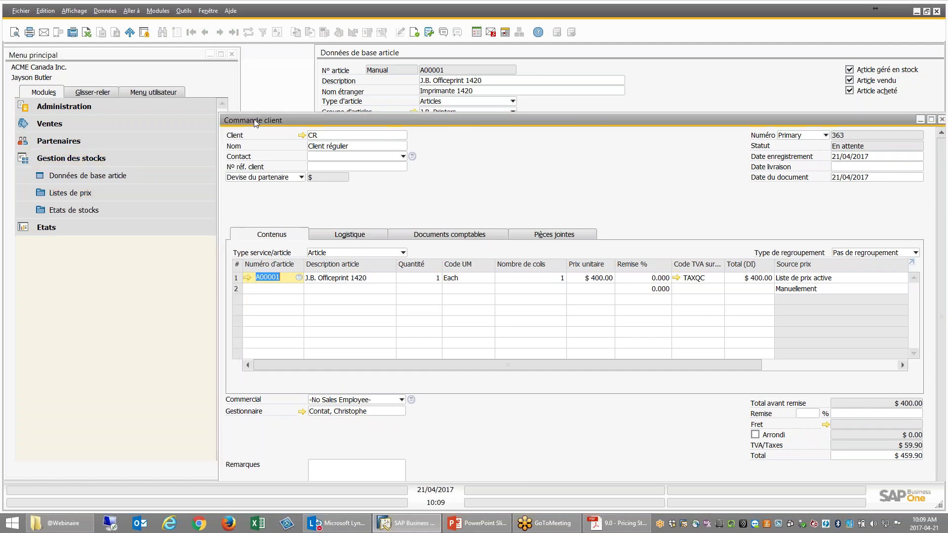
Step: Switch the price list on item A00001's master record to Distributor Sales Price
{"action": "left_click", "coordinate": [363, 52]}
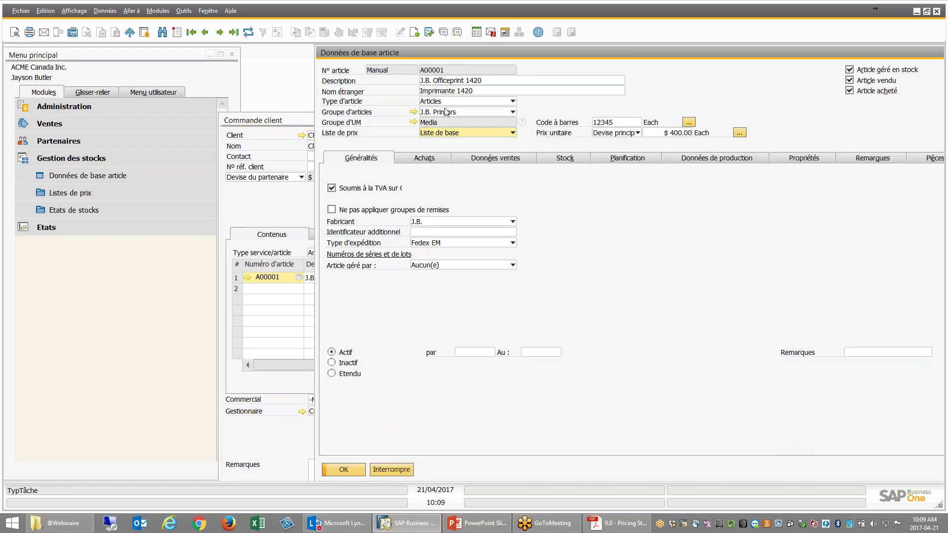
{"action": "left_click", "coordinate": [458, 134]}
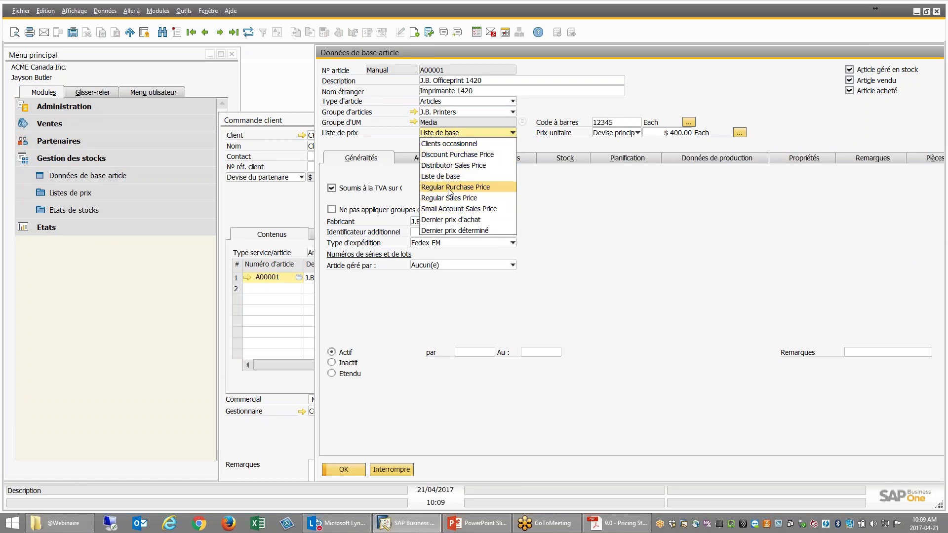
{"action": "left_click", "coordinate": [450, 166]}
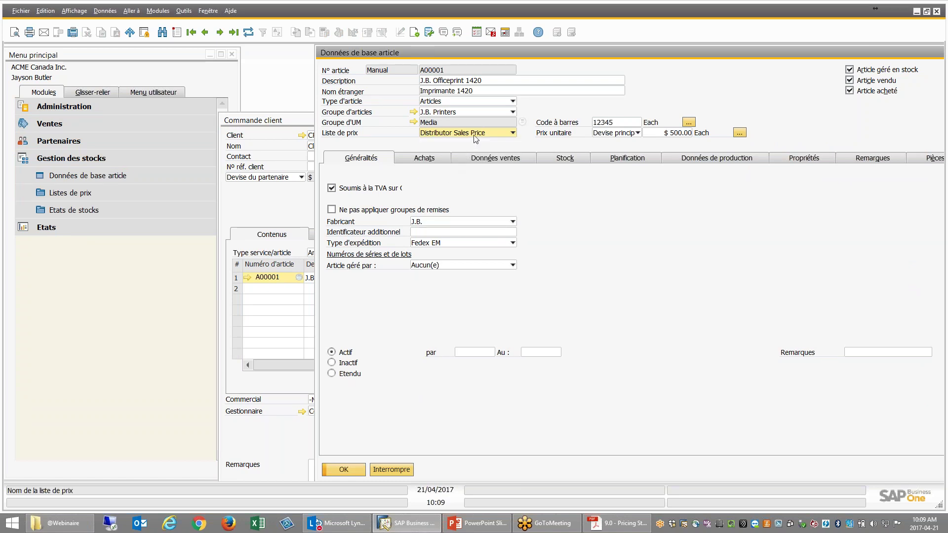
Step: Check item A00001's unit price under Distributor Sales Price, and switch its price list to Liste de base
{"action": "left_click", "coordinate": [651, 136]}
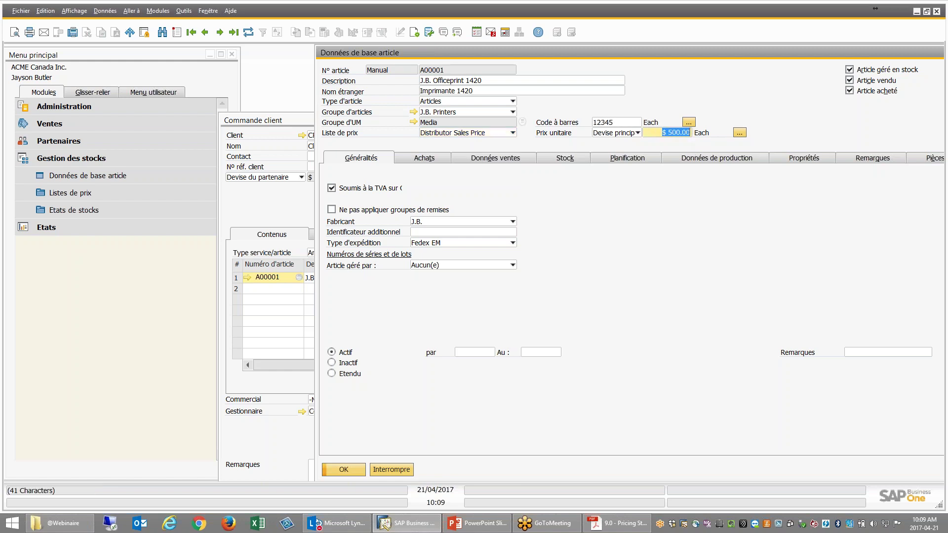
{"action": "left_click", "coordinate": [462, 133]}
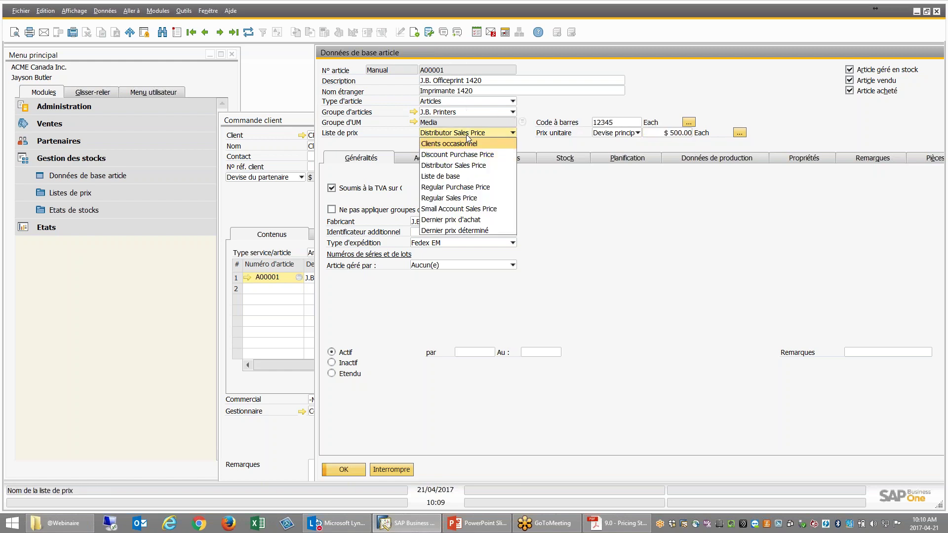
{"action": "left_click", "coordinate": [459, 176]}
{"action": "left_click", "coordinate": [669, 132]}
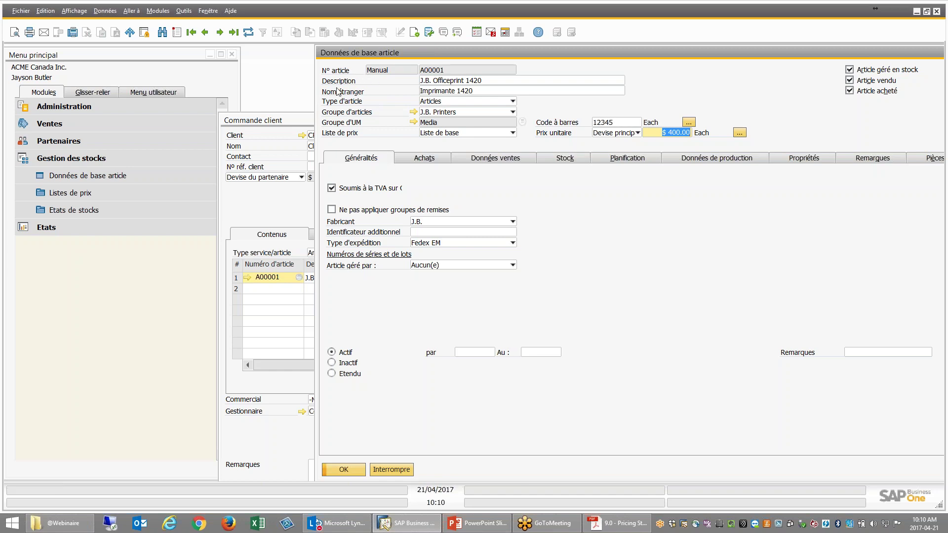
Step: Open the price list definitions (Listes de prix) from inventory management and shift the window slightly aside
{"action": "left_click", "coordinate": [79, 192]}
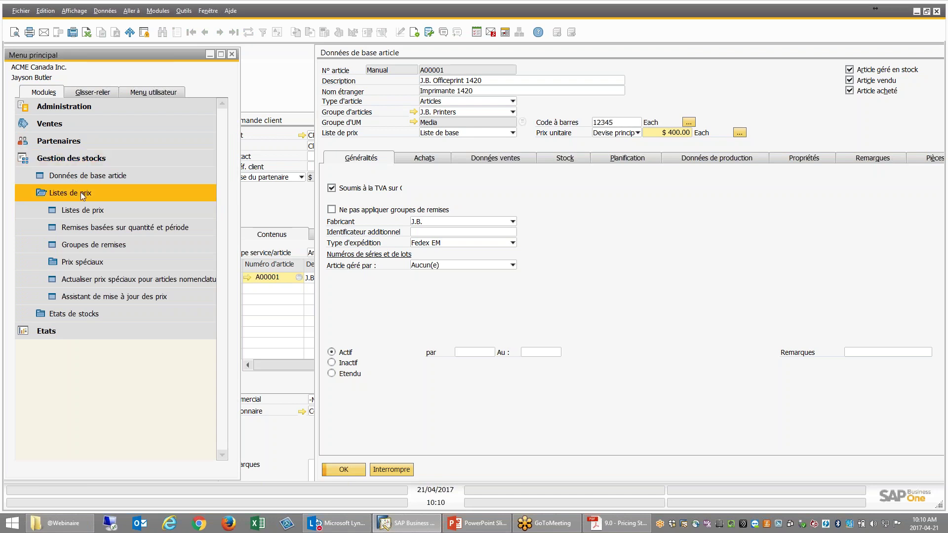
{"action": "left_click", "coordinate": [60, 209]}
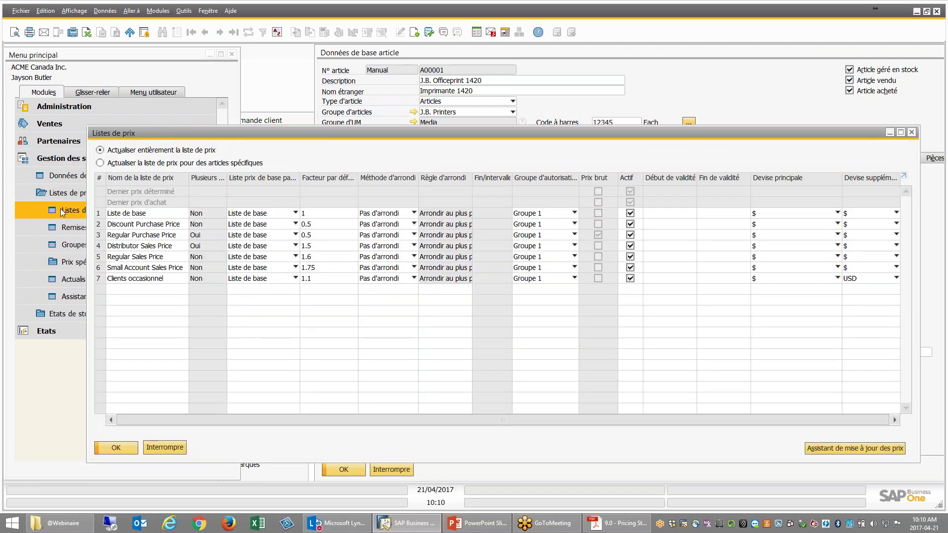
{"action": "left_click_drag", "start_coordinate": [235, 137], "coordinate": [219, 134]}
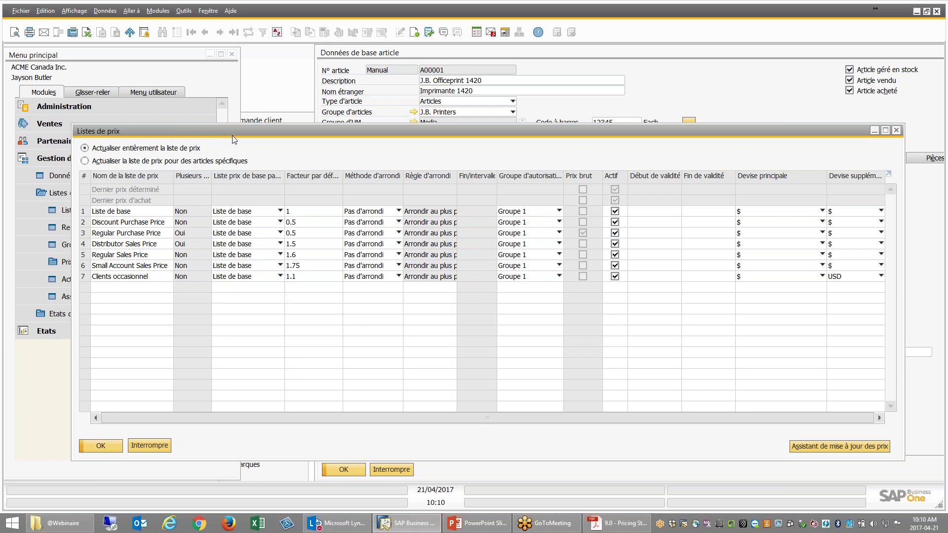
{"action": "left_click_drag", "start_coordinate": [275, 133], "coordinate": [268, 133]}
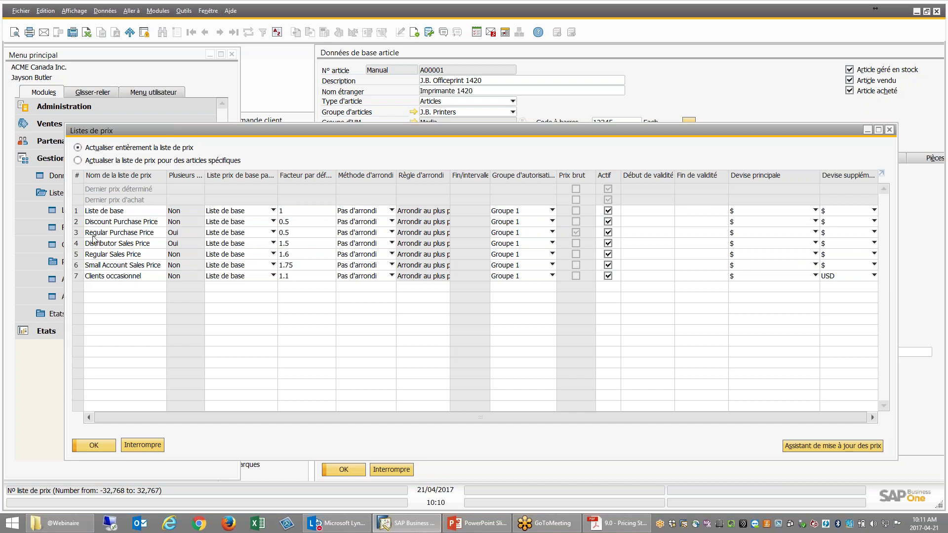
Step: View item A00001's unit price in the Liste de base item prices and close that list
{"action": "left_click", "coordinate": [81, 212]}
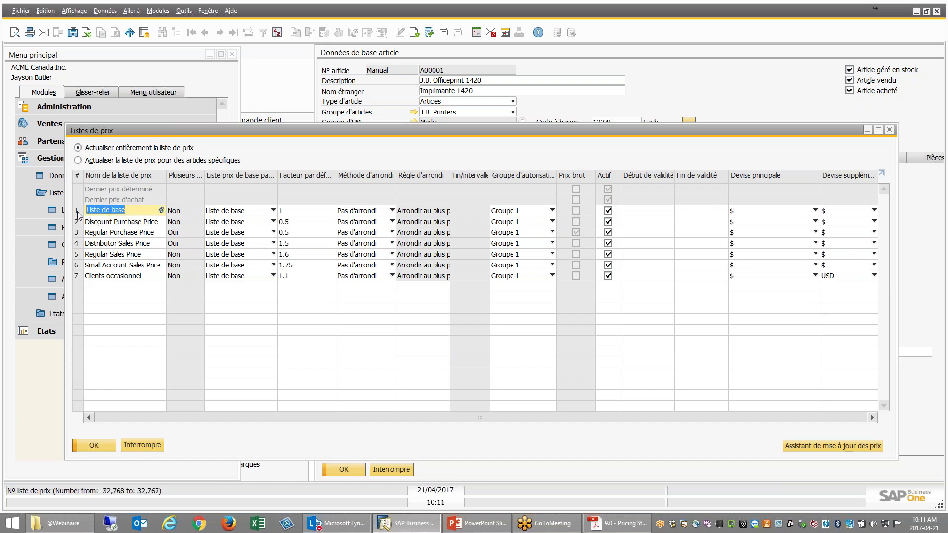
{"action": "double_click", "coordinate": [77, 211]}
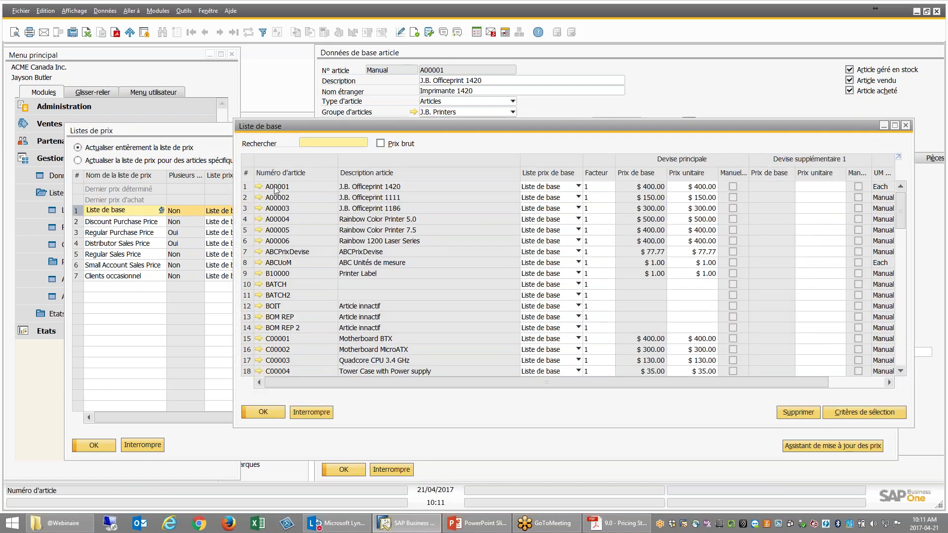
{"action": "left_click", "coordinate": [701, 186]}
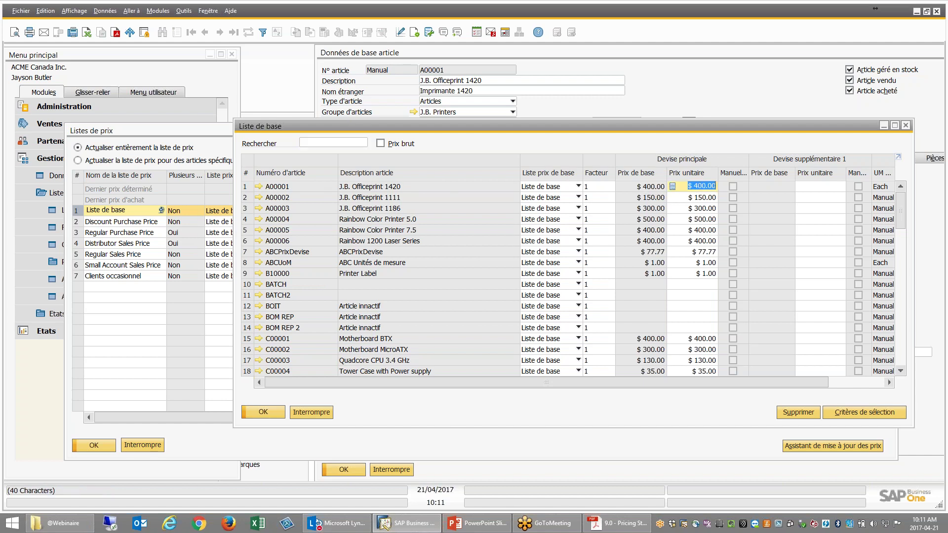
{"action": "left_click", "coordinate": [315, 414]}
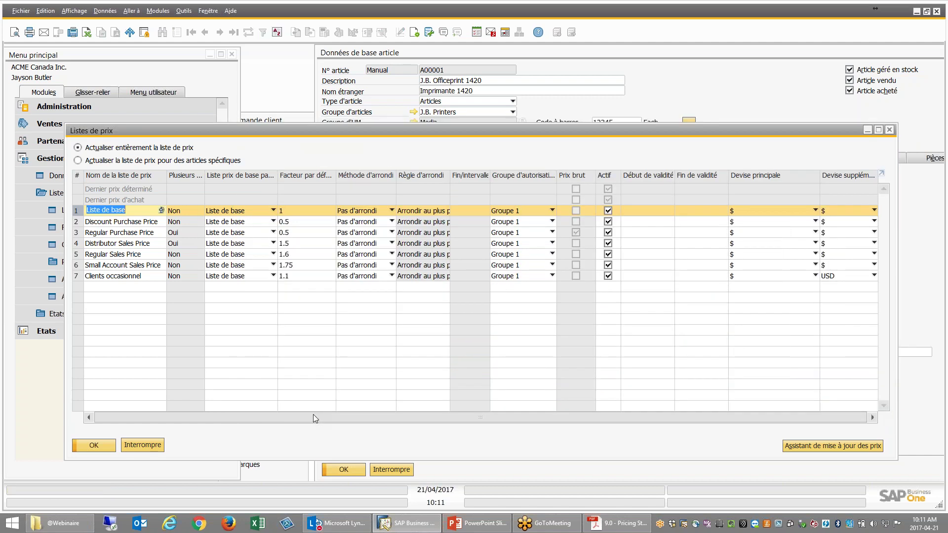
Step: Compare the factor, base price and unit price of item A00001 in the Clients occasionnel price list
{"action": "left_click", "coordinate": [78, 278]}
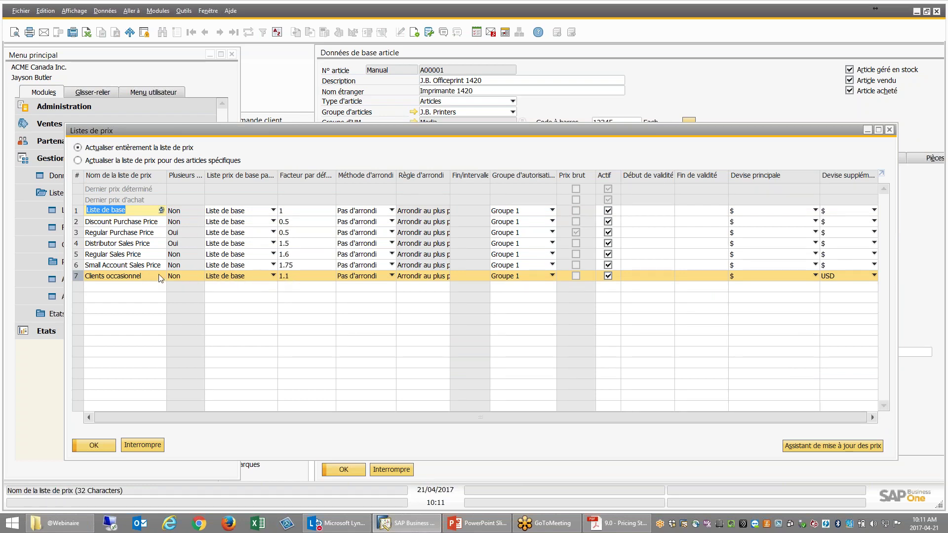
{"action": "double_click", "coordinate": [78, 276]}
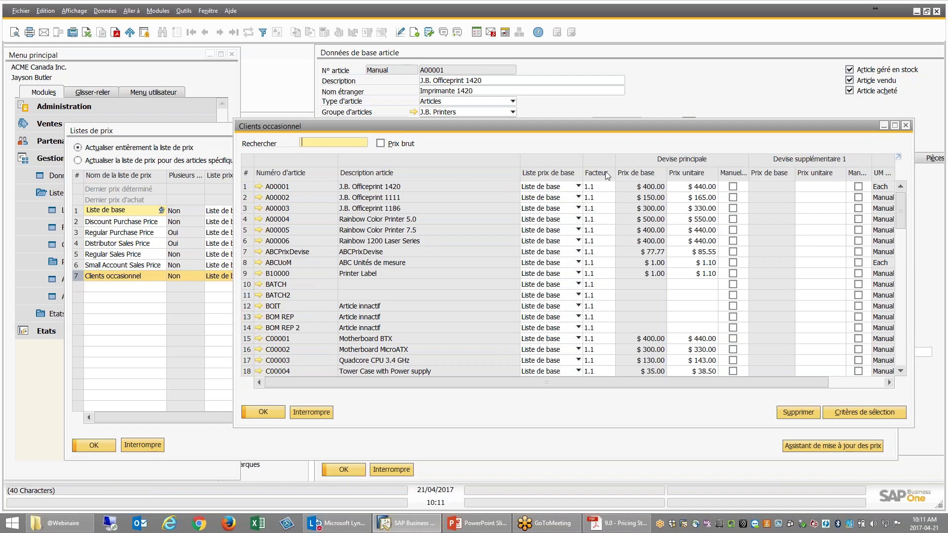
{"action": "left_click", "coordinate": [696, 187]}
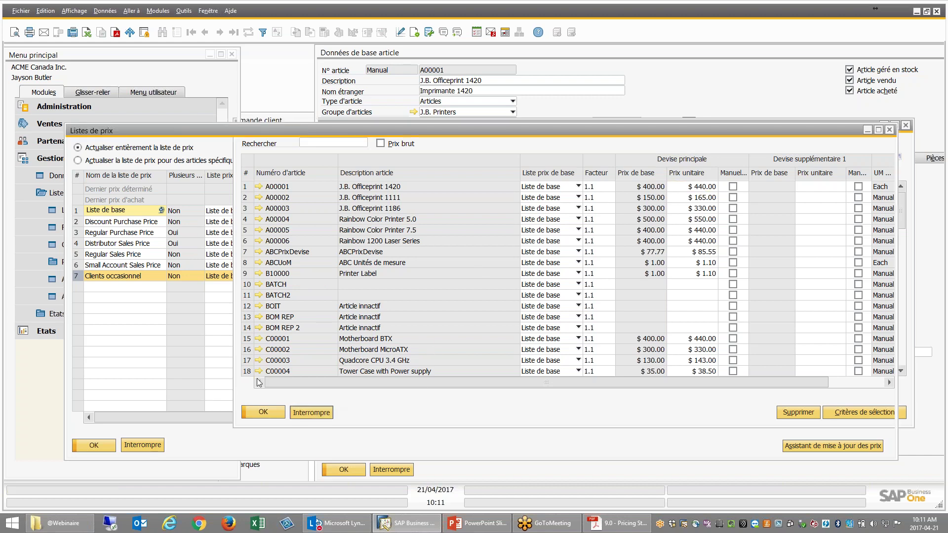
{"action": "left_click", "coordinate": [325, 412]}
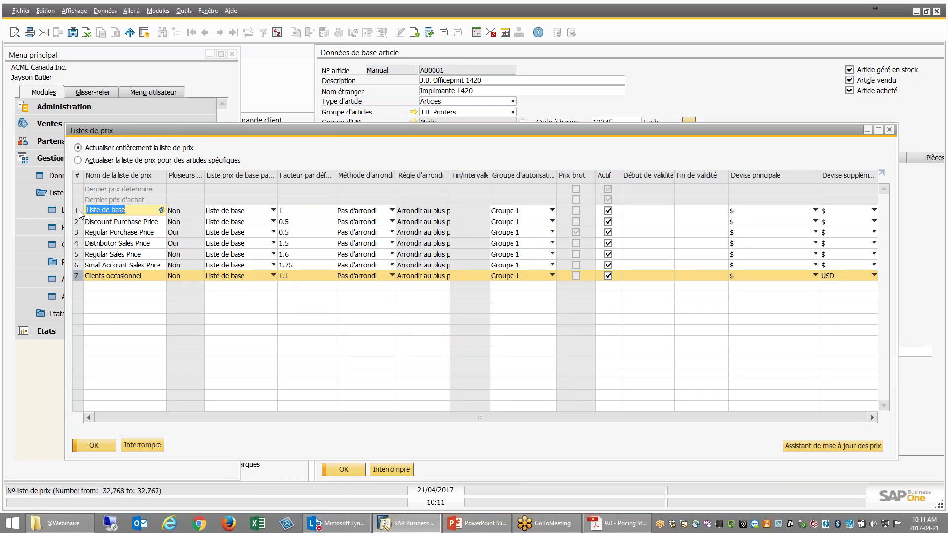
Step: Try marking item A00001's price as manual in the Clients occasionnel list, clear the mark and close the list
{"action": "double_click", "coordinate": [75, 277]}
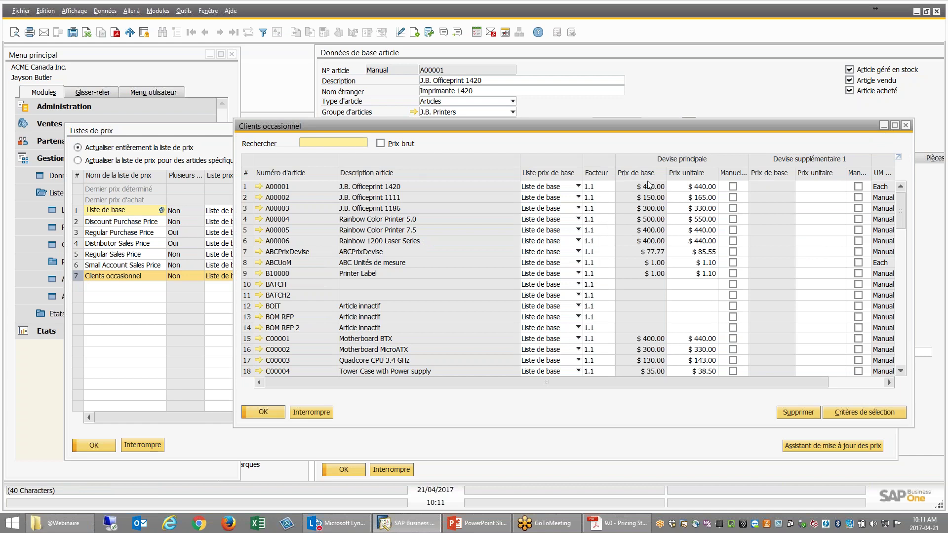
{"action": "left_click", "coordinate": [692, 187]}
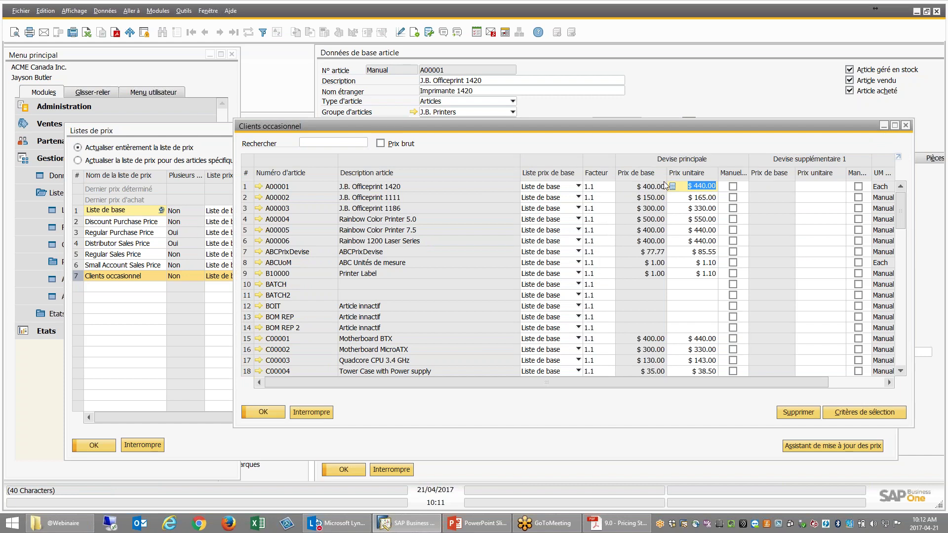
{"action": "left_click", "coordinate": [734, 189]}
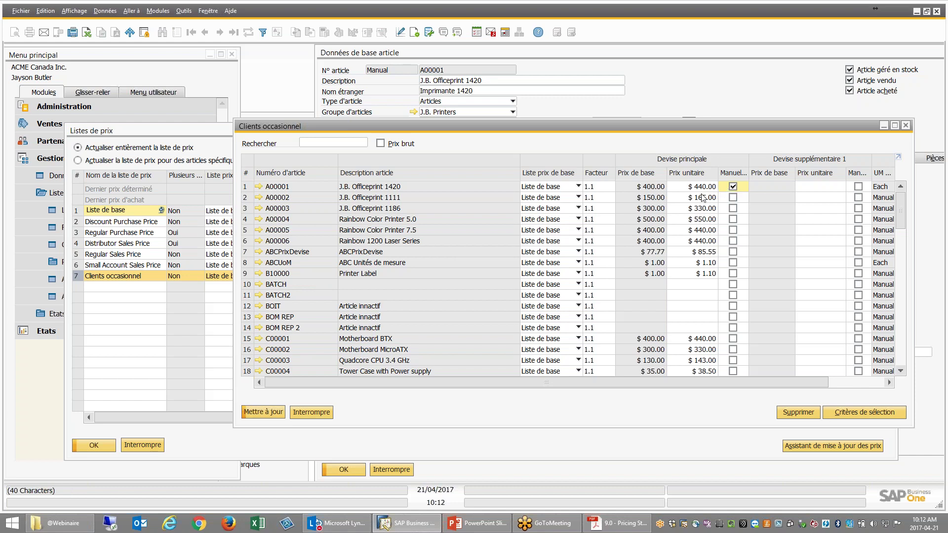
{"action": "left_click", "coordinate": [733, 187]}
{"action": "left_click", "coordinate": [322, 414]}
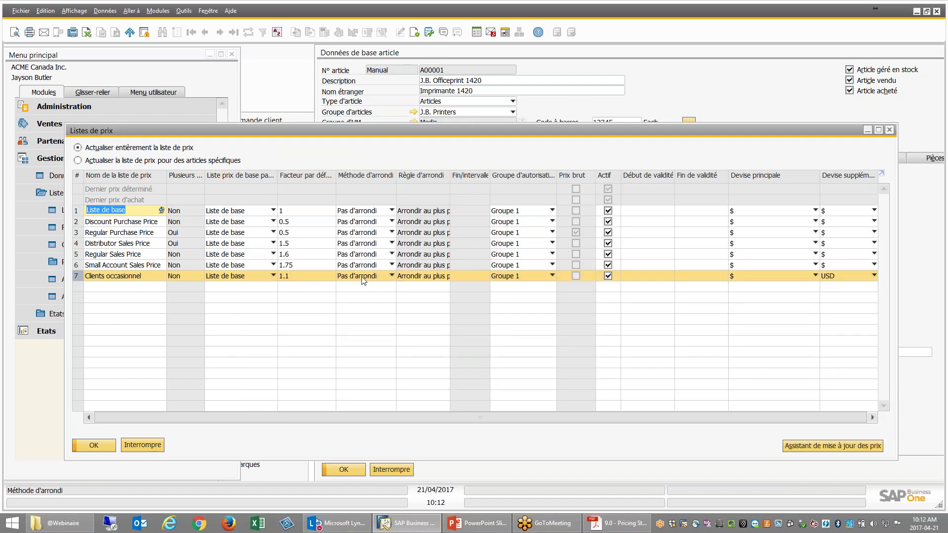
Step: Try the Fin fixe rounding method on the Clients occasionnel list, inspect its ending pattern and restore Pas d'arrondi
{"action": "left_click", "coordinate": [363, 279]}
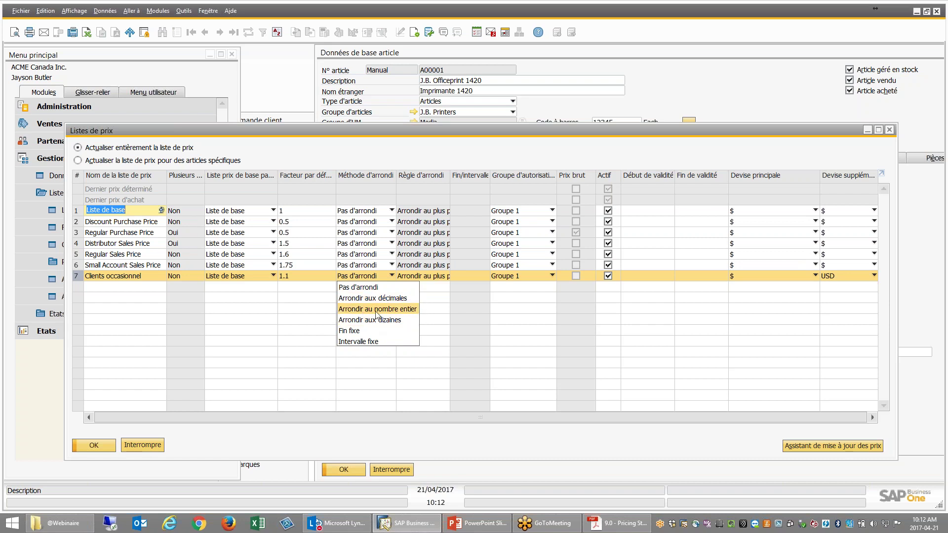
{"action": "left_click", "coordinate": [357, 332]}
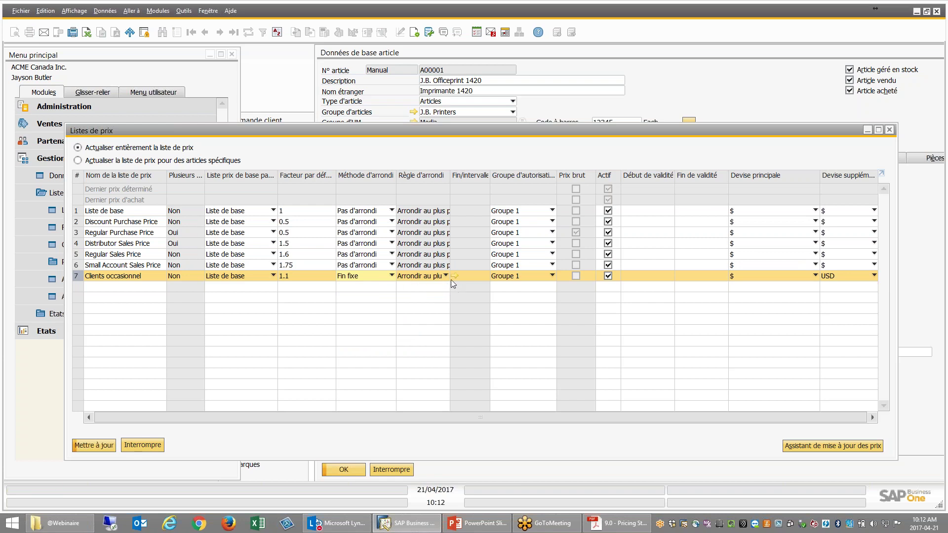
{"action": "left_click", "coordinate": [453, 276]}
{"action": "left_click", "coordinate": [520, 301]}
{"action": "left_click", "coordinate": [535, 304]}
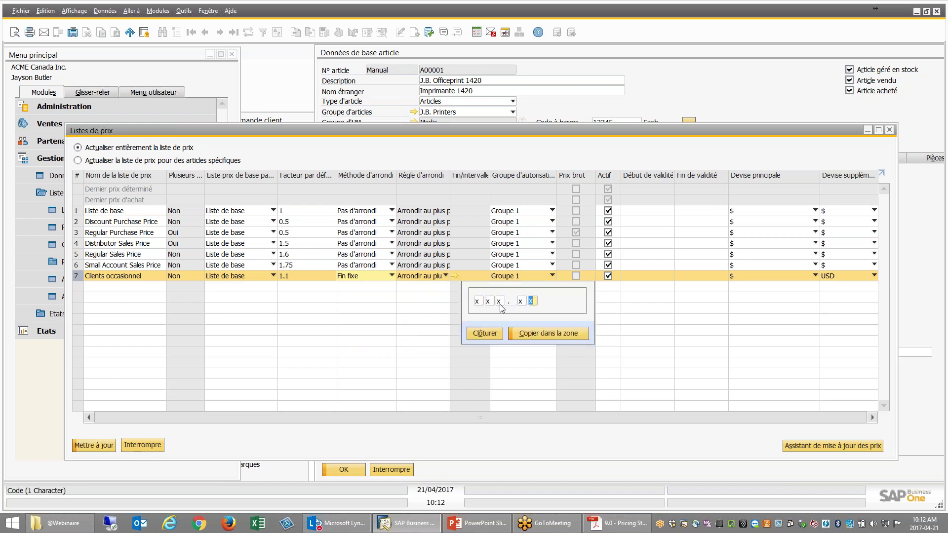
{"action": "left_click", "coordinate": [477, 334]}
{"action": "left_click", "coordinate": [363, 276]}
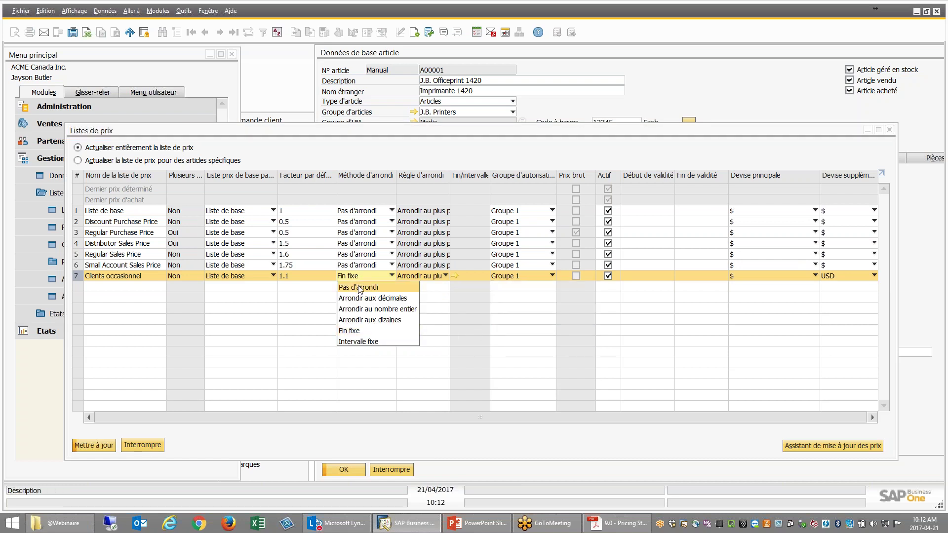
{"action": "left_click", "coordinate": [360, 288]}
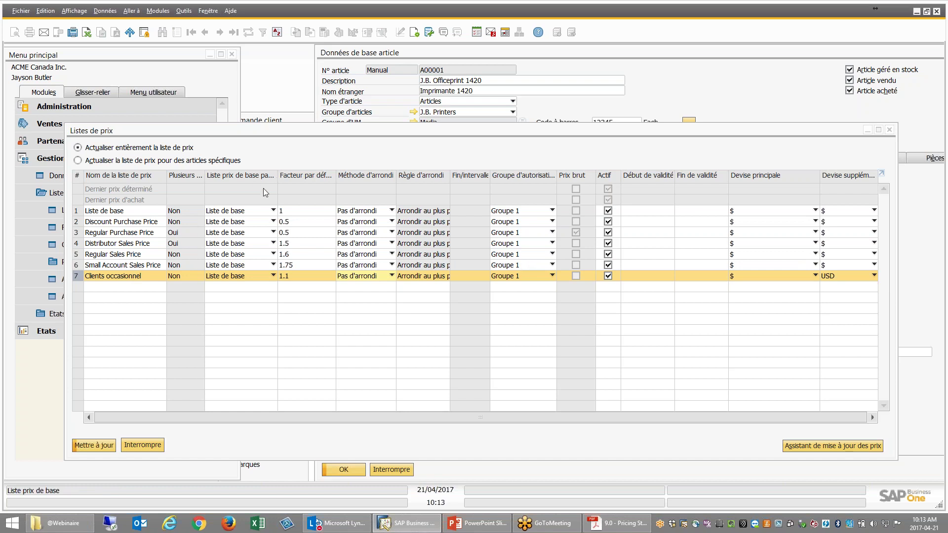
Step: Select the Dernier prix d'achat list and update the price list definitions
{"action": "left_click", "coordinate": [79, 190]}
{"action": "left_click", "coordinate": [79, 201]}
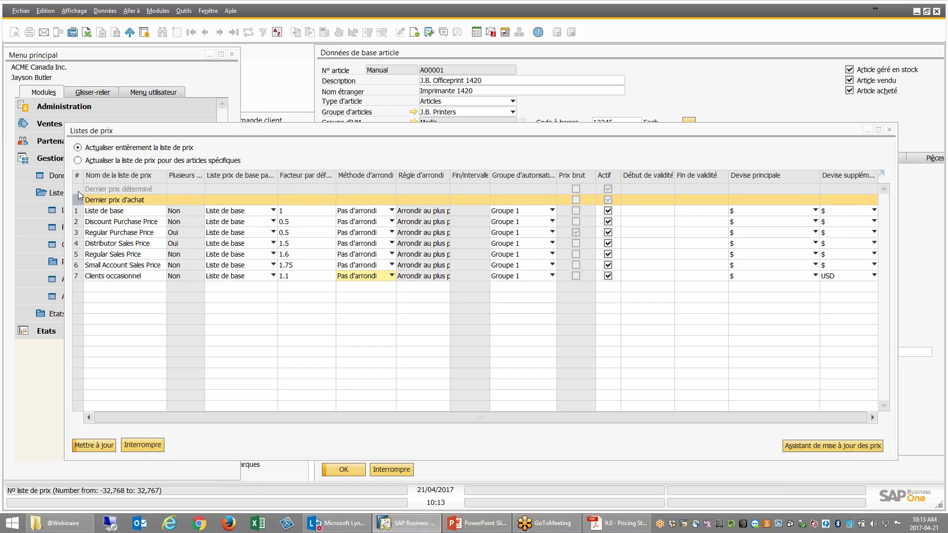
{"action": "left_click", "coordinate": [78, 199]}
{"action": "left_click", "coordinate": [79, 200]}
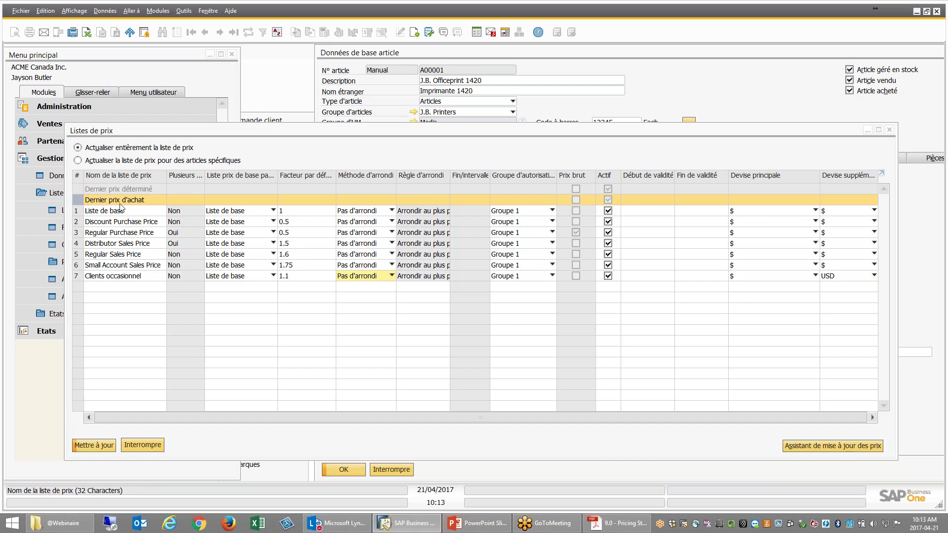
{"action": "left_click_drag", "start_coordinate": [205, 133], "coordinate": [201, 133]}
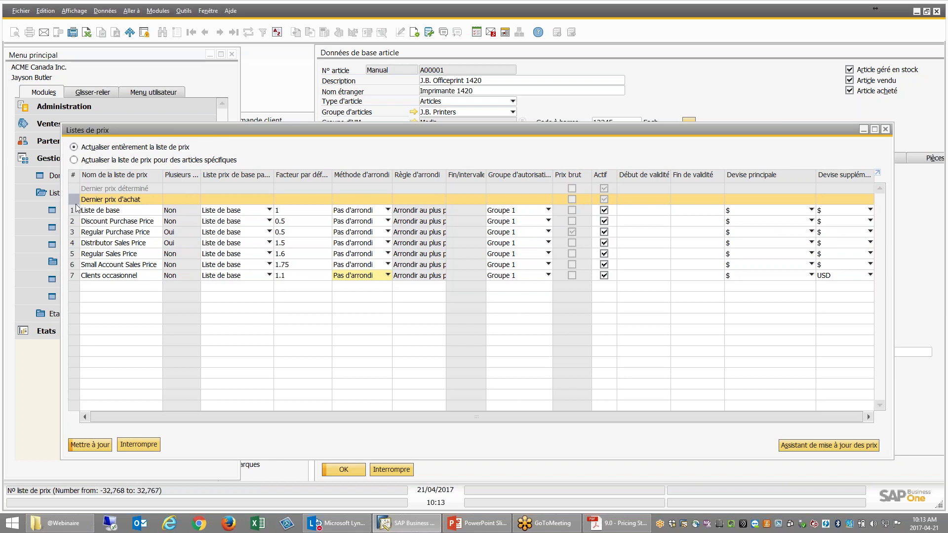
{"action": "left_click", "coordinate": [98, 445]}
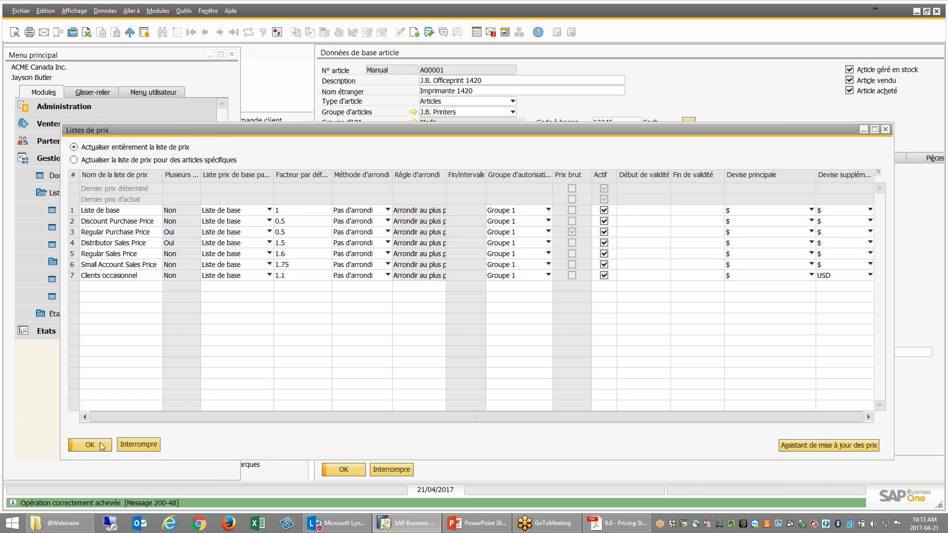
Step: View the item prices in the Dernier prix d'achat and Dernier prix déterminé lists, closing each one
{"action": "double_click", "coordinate": [75, 199]}
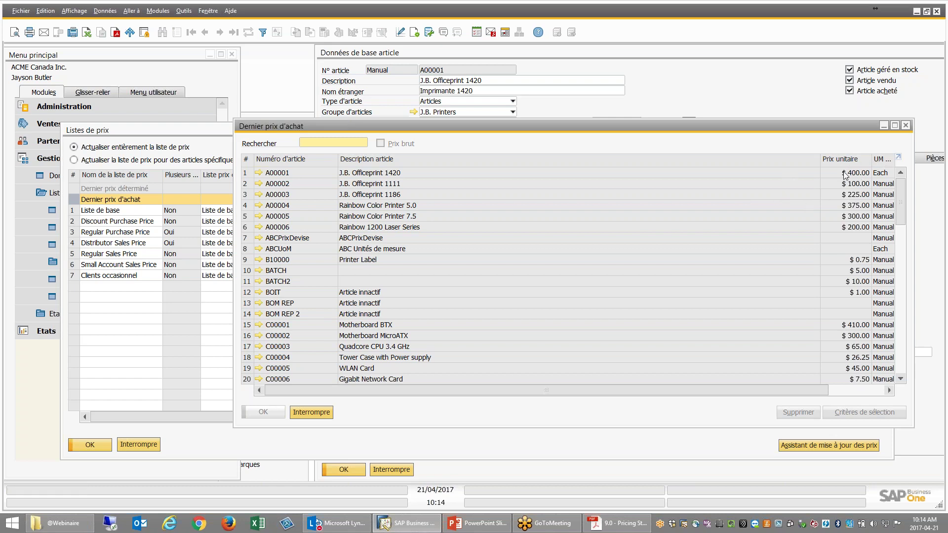
{"action": "left_click", "coordinate": [324, 412]}
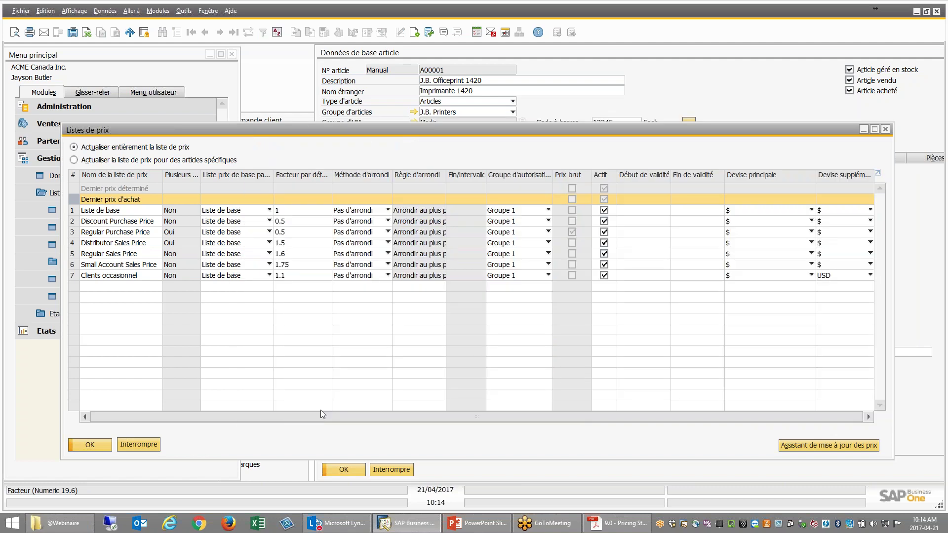
{"action": "double_click", "coordinate": [73, 188]}
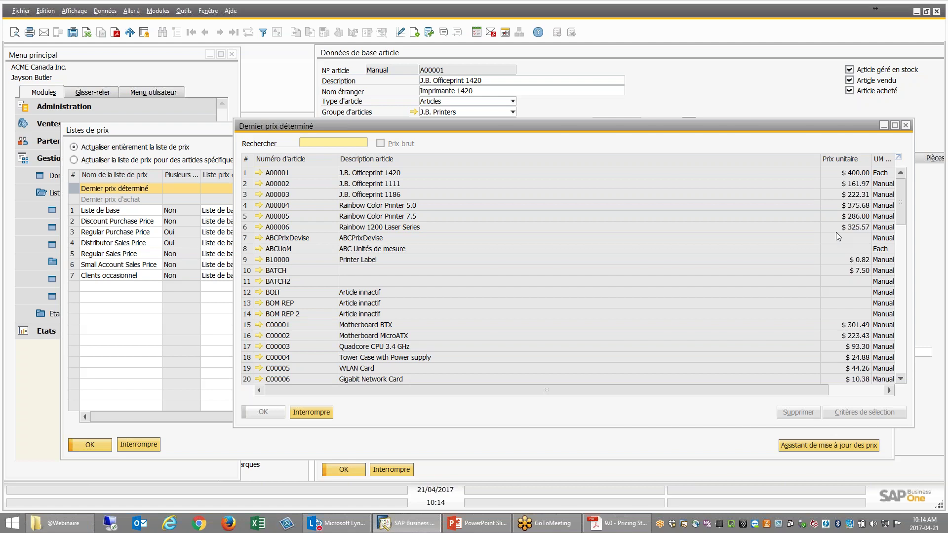
{"action": "left_click", "coordinate": [312, 412]}
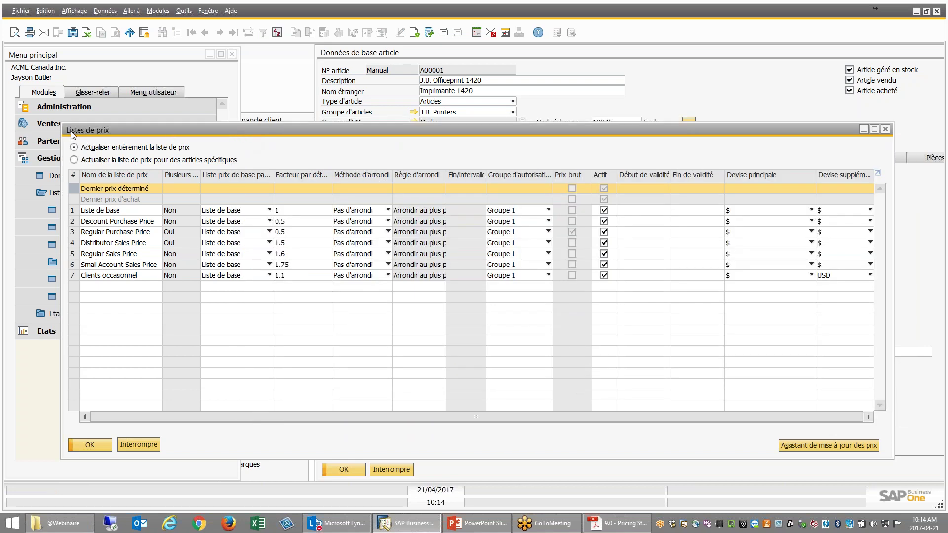
Step: Move the price lists window clear of the main menu and collapse the Listes de prix folder
{"action": "left_click_drag", "start_coordinate": [63, 127], "coordinate": [191, 118]}
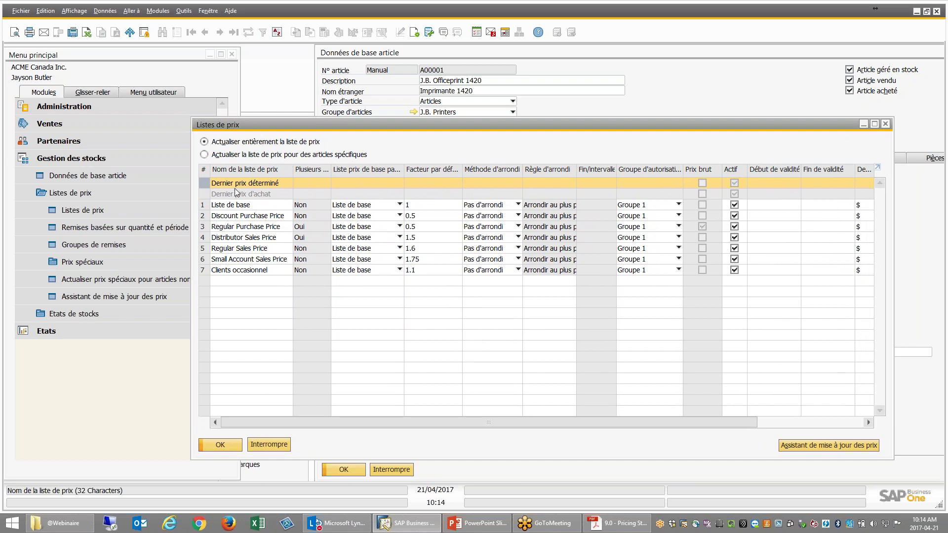
{"action": "left_click", "coordinate": [113, 197]}
{"action": "left_click", "coordinate": [279, 126]}
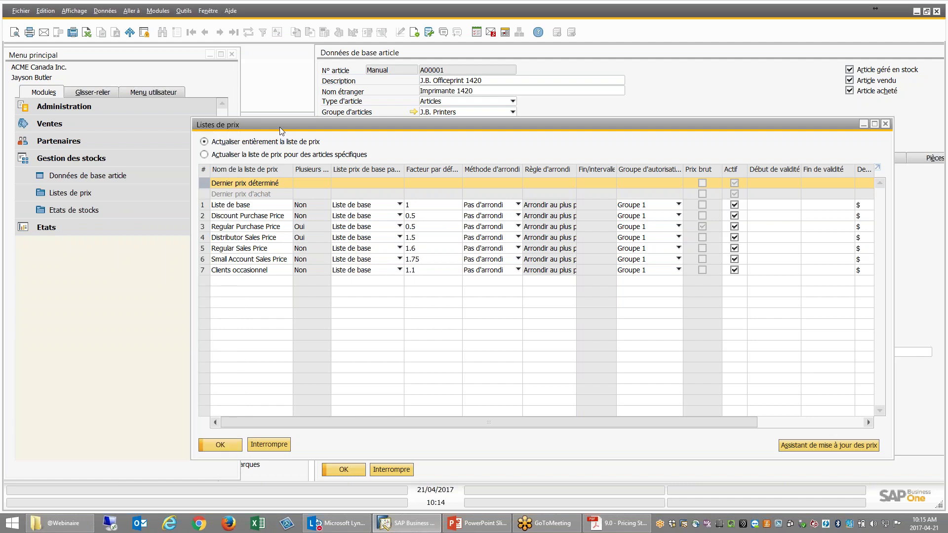
{"action": "left_click_drag", "start_coordinate": [276, 126], "coordinate": [325, 119]}
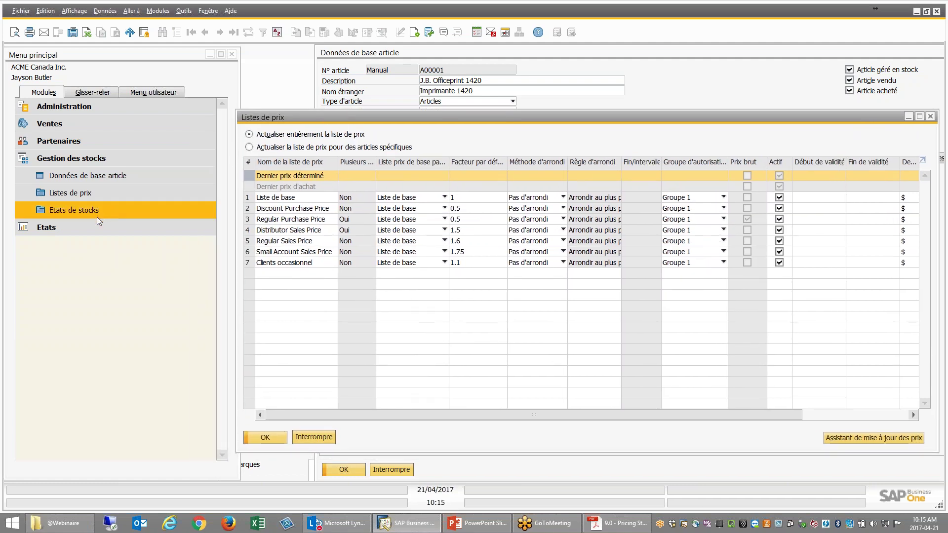
Step: View the selection criteria of the Reconstitution quantité et valeur du stock report in Etats de stocks, and close them
{"action": "left_click", "coordinate": [95, 216]}
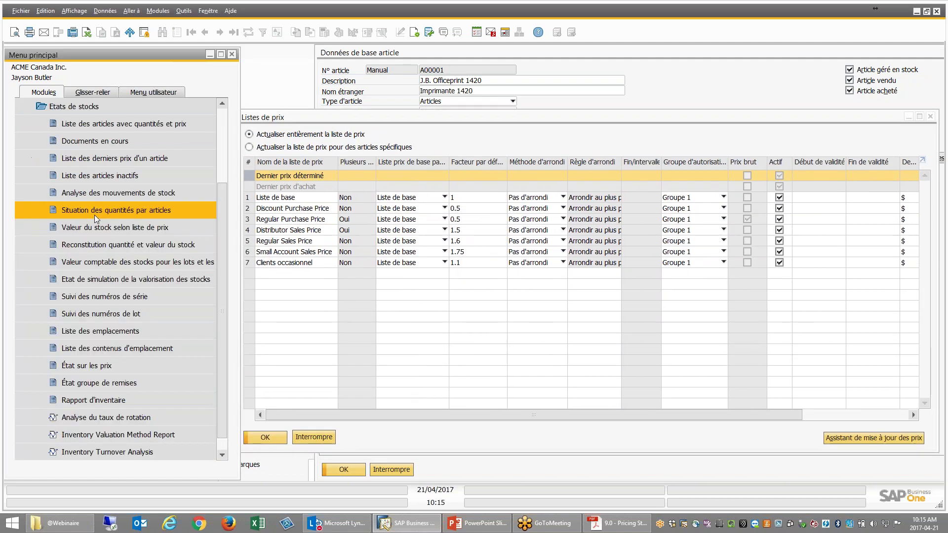
{"action": "left_click", "coordinate": [119, 247]}
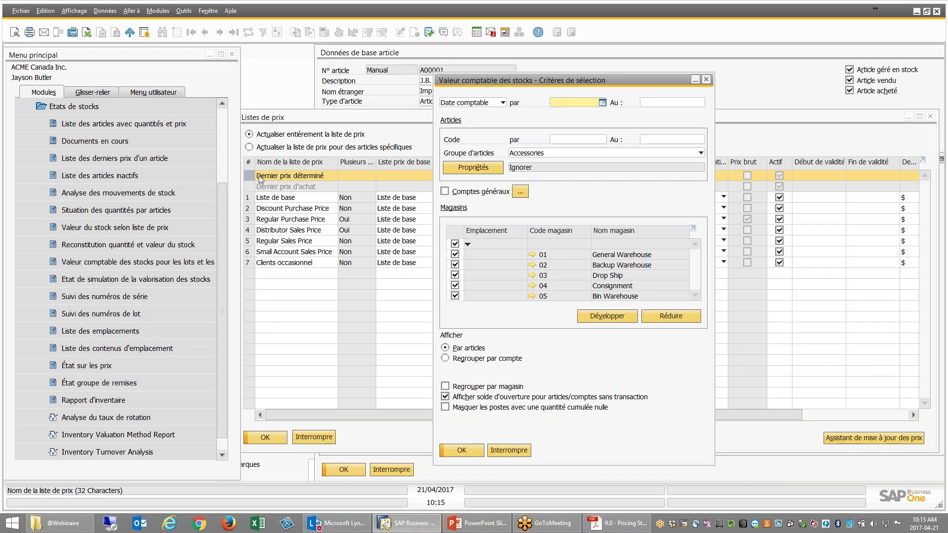
{"action": "left_click", "coordinate": [511, 451]}
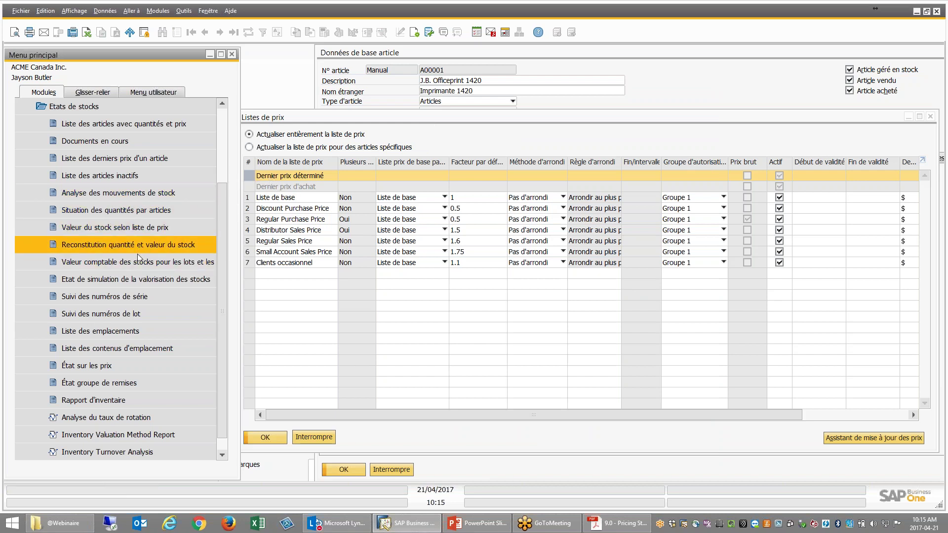
Step: Examine the valuation method and price source options in the Etat de simulation de la valorisation des stocks criteria, and cancel the report
{"action": "left_click", "coordinate": [126, 278]}
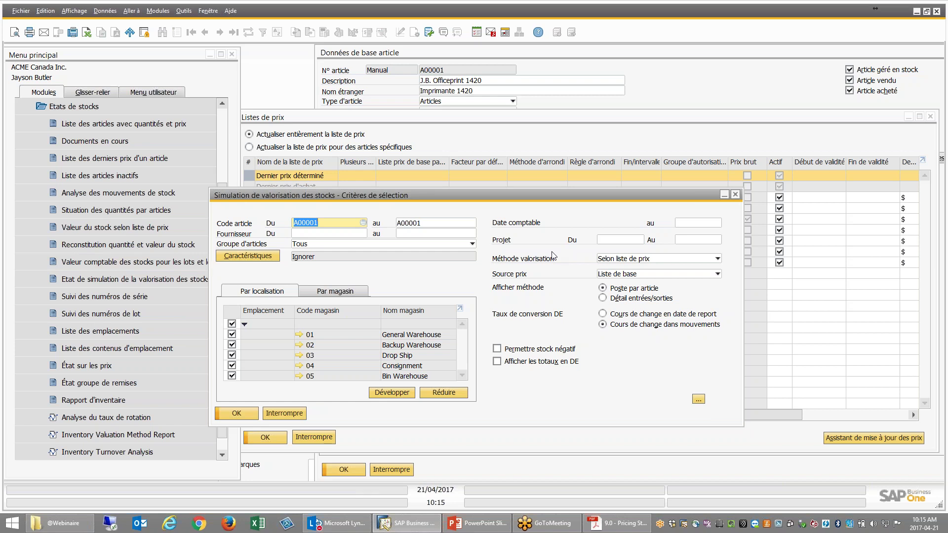
{"action": "left_click", "coordinate": [617, 261]}
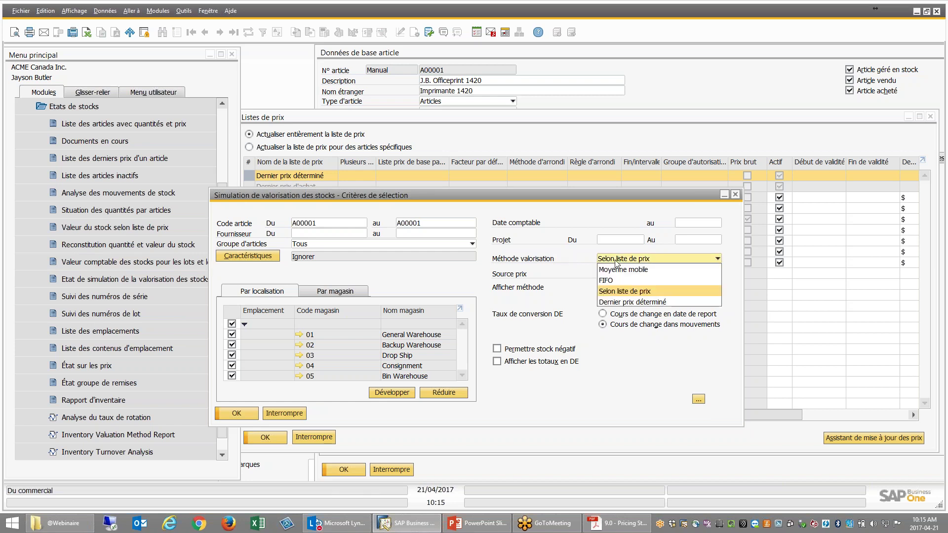
{"action": "left_click", "coordinate": [618, 292]}
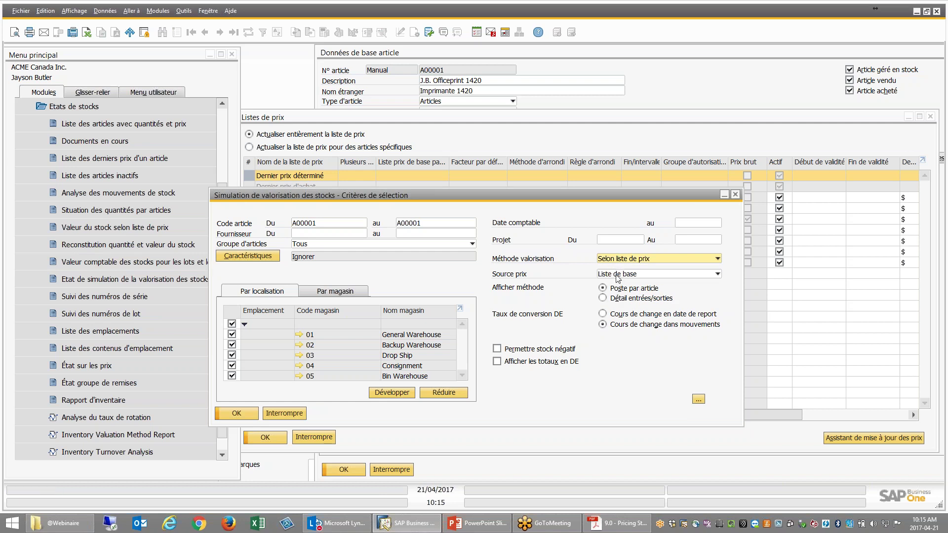
{"action": "left_click", "coordinate": [618, 274]}
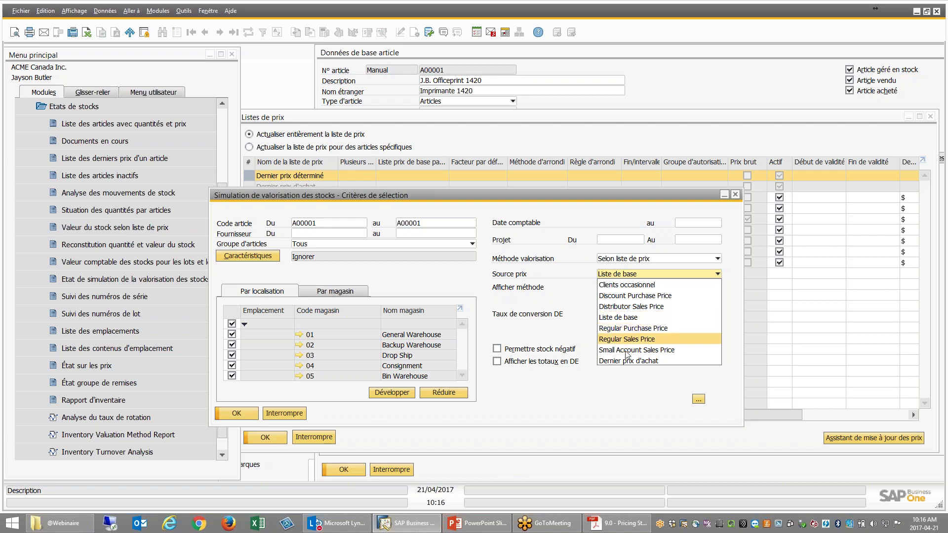
{"action": "left_click", "coordinate": [611, 276]}
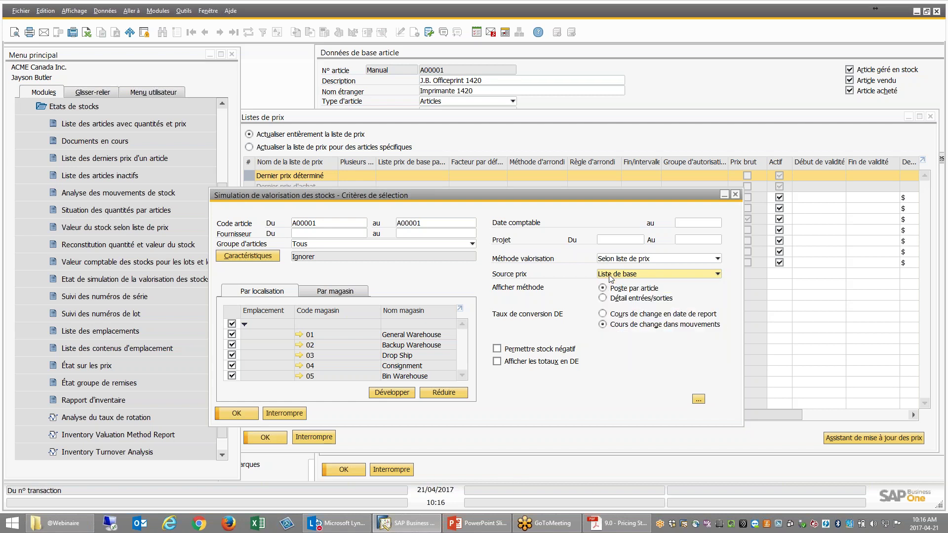
{"action": "left_click", "coordinate": [611, 275]}
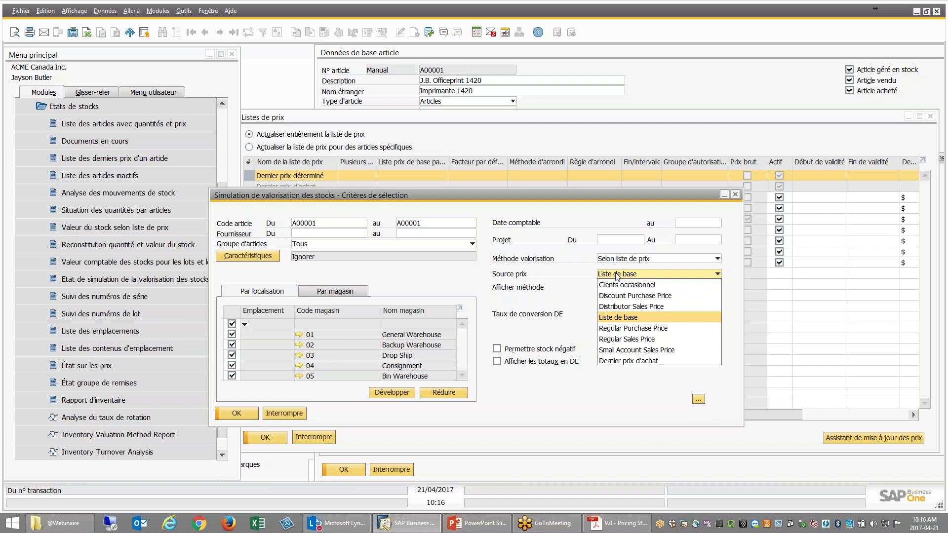
{"action": "left_click", "coordinate": [614, 261]}
{"action": "left_click", "coordinate": [614, 260]}
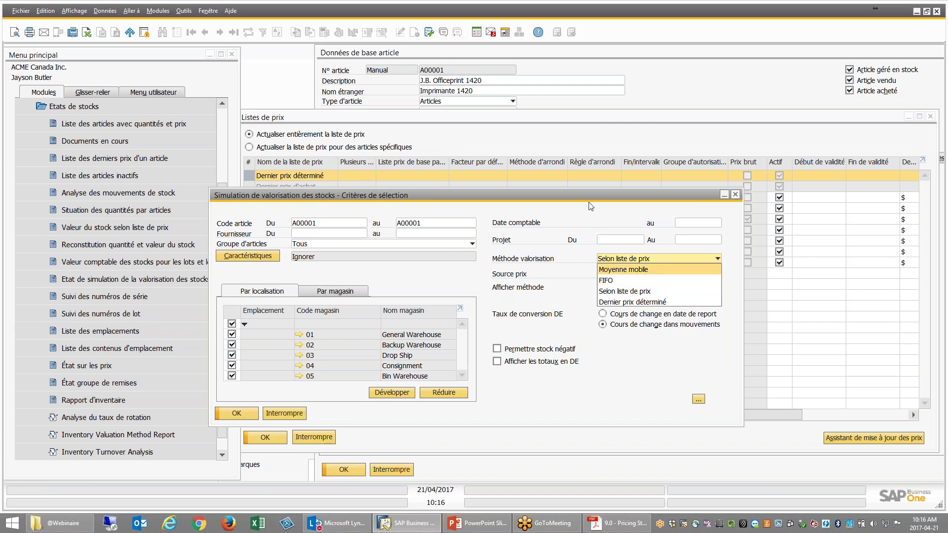
{"action": "left_click", "coordinate": [599, 233]}
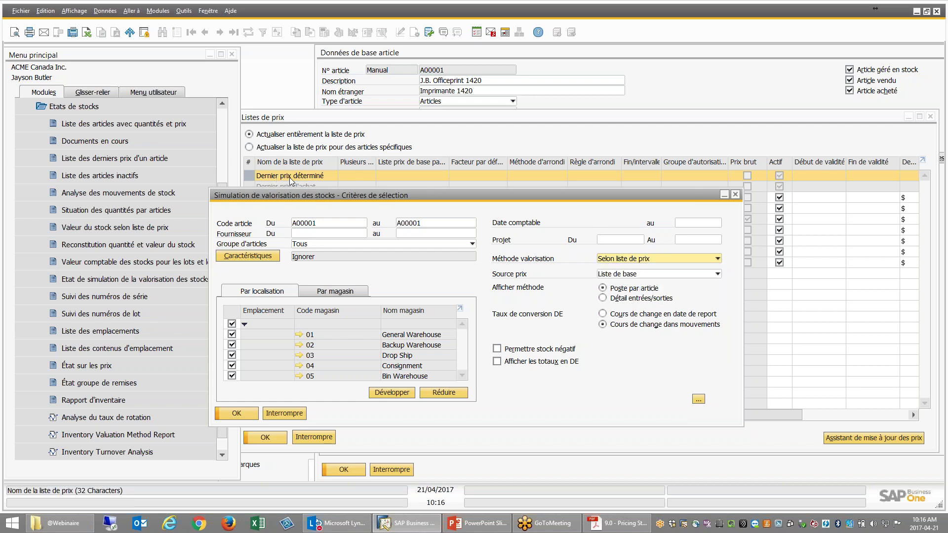
{"action": "left_click", "coordinate": [284, 413]}
Step: Shift the price lists window slightly, view the item prices in the Dernier prix déterminé list and close it
{"action": "left_click_drag", "start_coordinate": [359, 118], "coordinate": [348, 117]}
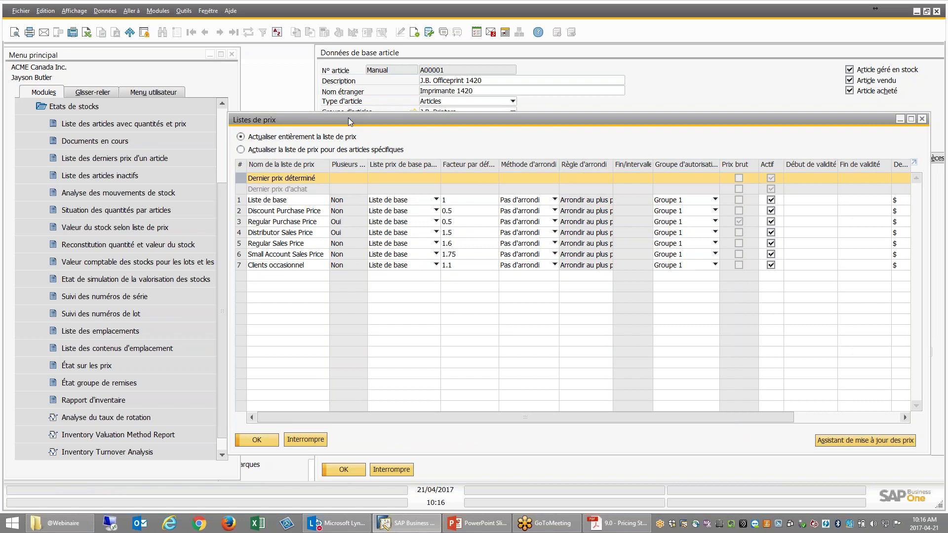
{"action": "double_click", "coordinate": [240, 181]}
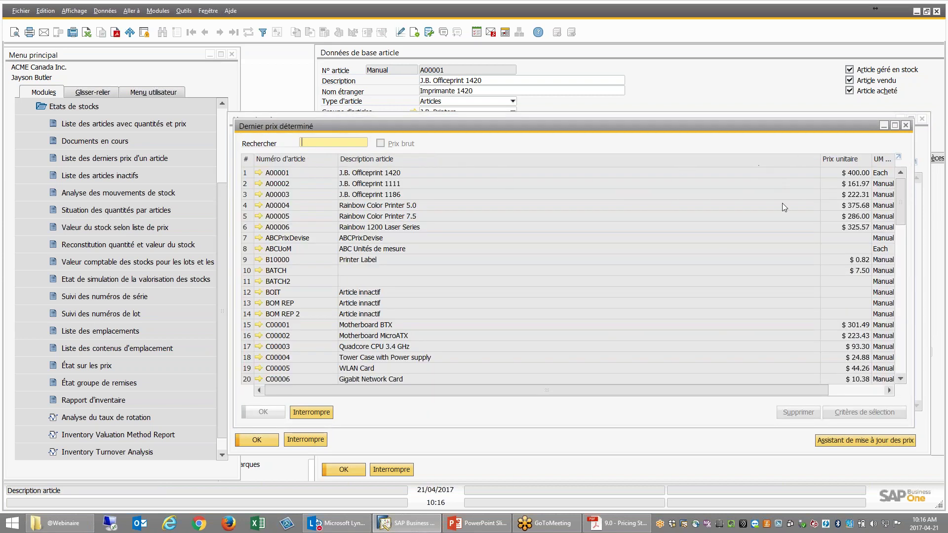
{"action": "left_click", "coordinate": [304, 413]}
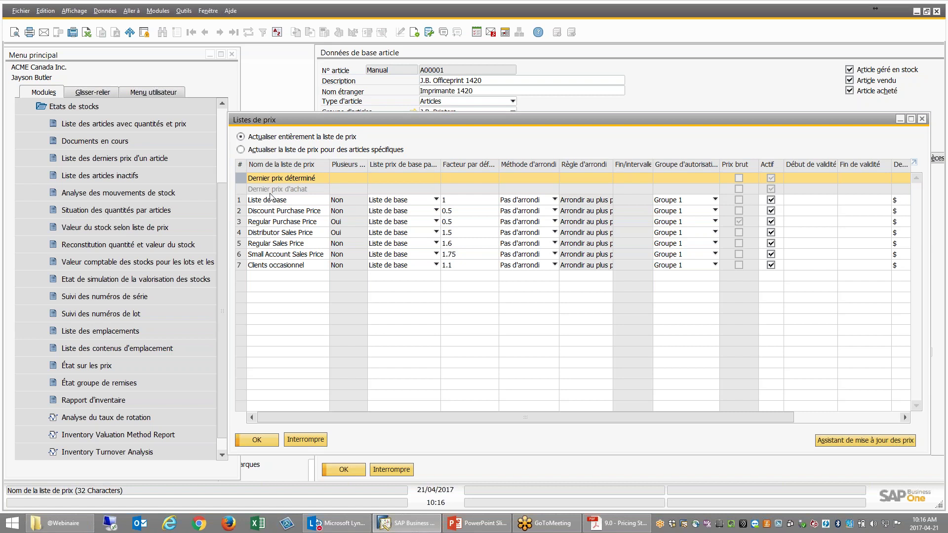
Step: View the update methods offered by the Assistant de mise à jour des prix and cancel the wizard
{"action": "left_click_drag", "start_coordinate": [328, 123], "coordinate": [282, 123]}
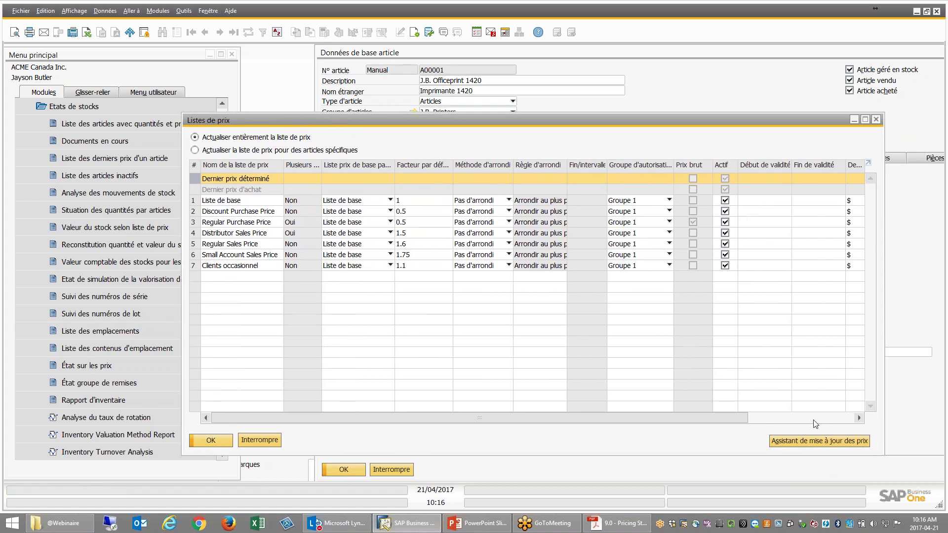
{"action": "left_click", "coordinate": [799, 440]}
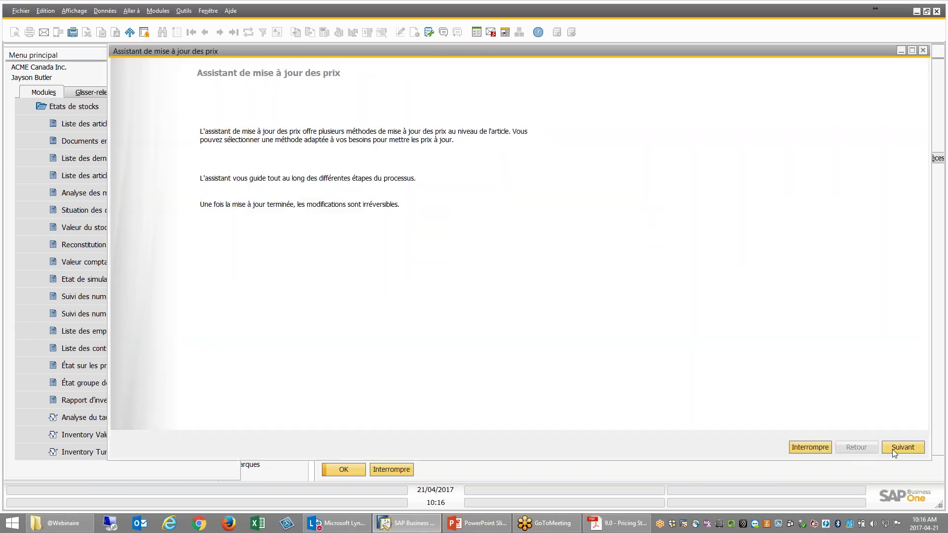
{"action": "left_click", "coordinate": [894, 451]}
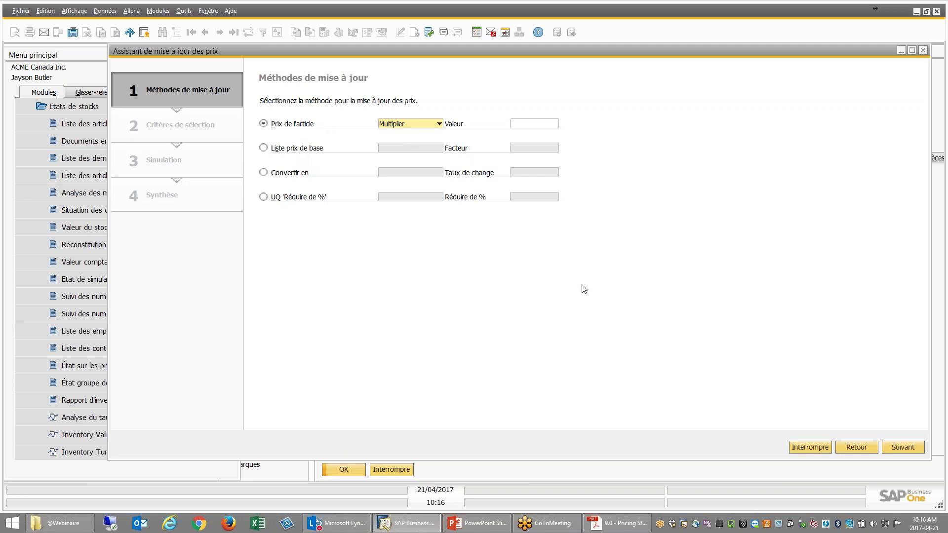
{"action": "left_click", "coordinate": [813, 449]}
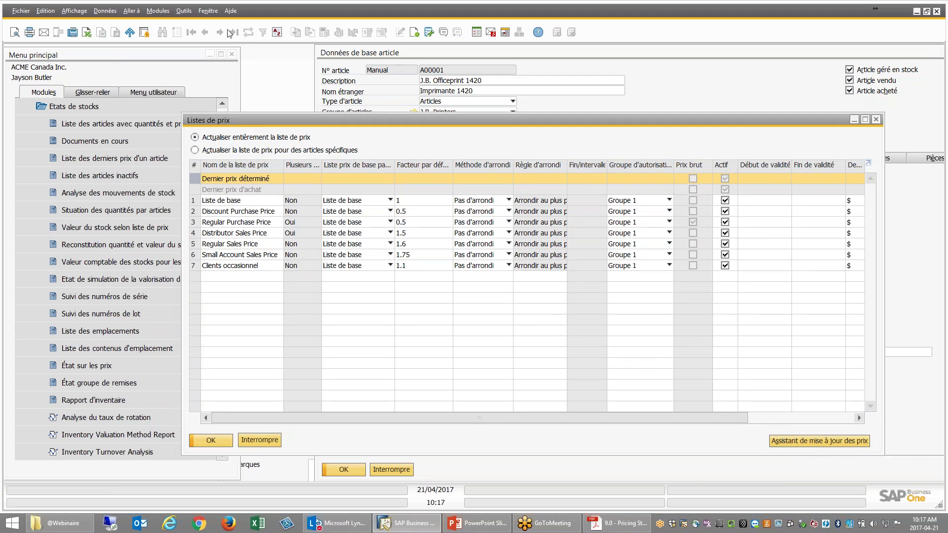
Step: Check the installed version in the SAP Business One product information and close it
{"action": "left_click", "coordinate": [230, 10]}
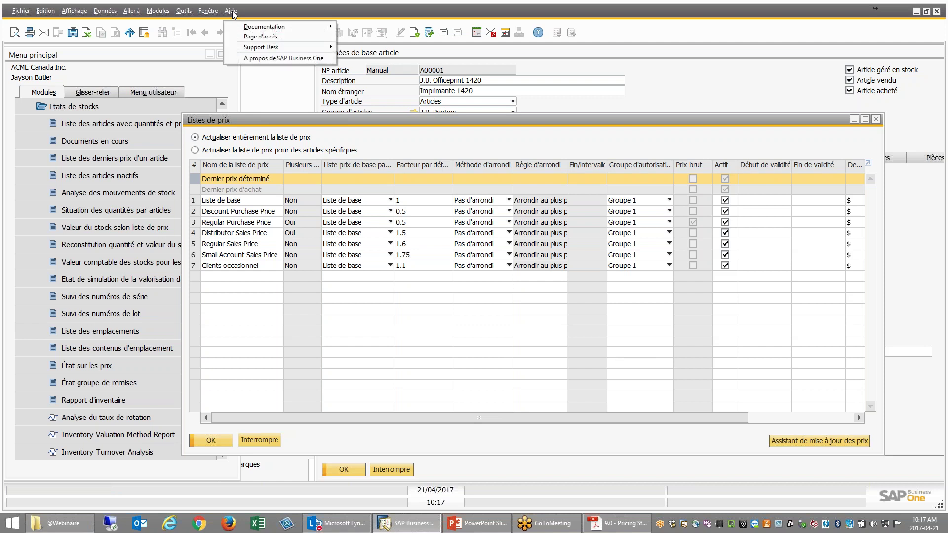
{"action": "left_click", "coordinate": [258, 58]}
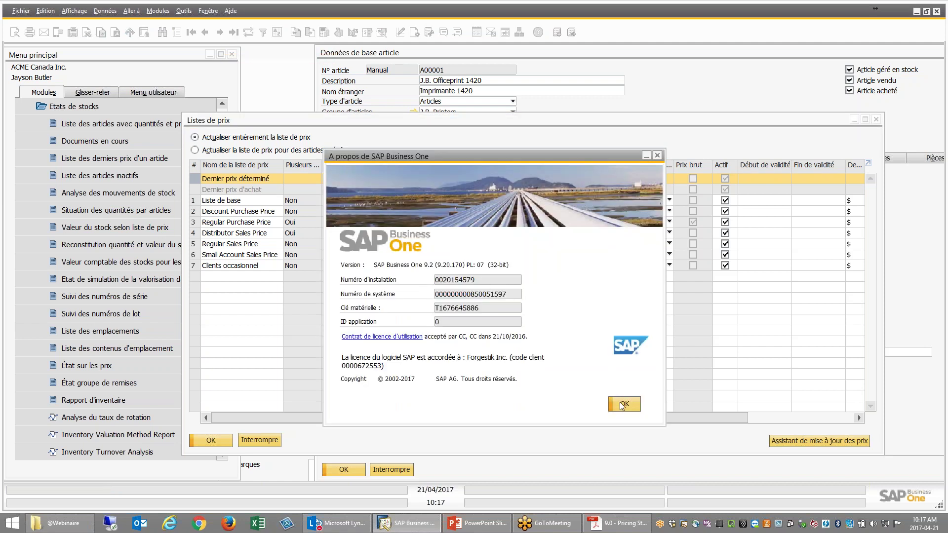
{"action": "left_click", "coordinate": [619, 402]}
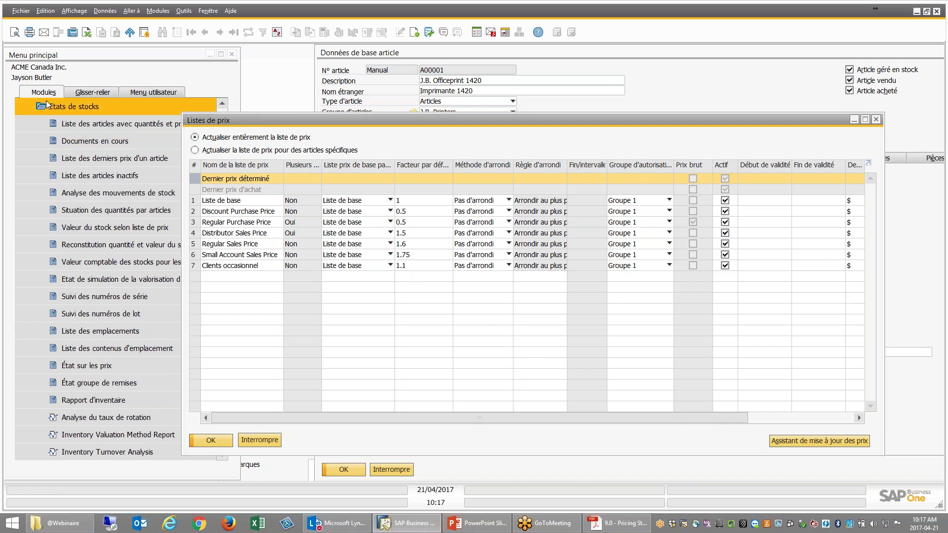
Step: Collapse the Etats de stocks folder and inspect the unit prices of items A00002 and A00001 in Liste de base
{"action": "left_click", "coordinate": [74, 107]}
{"action": "left_click_drag", "start_coordinate": [328, 119], "coordinate": [340, 113]}
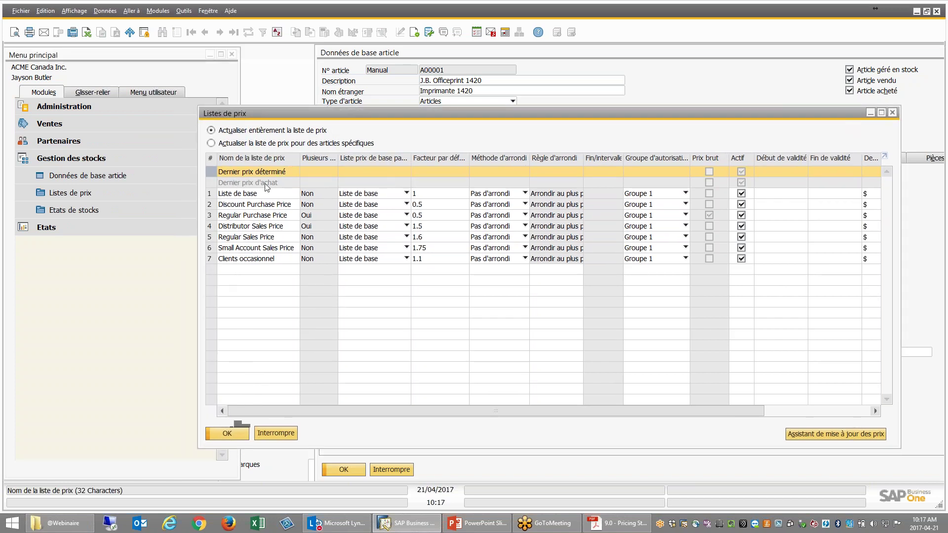
{"action": "left_click", "coordinate": [212, 195]}
{"action": "double_click", "coordinate": [212, 195]}
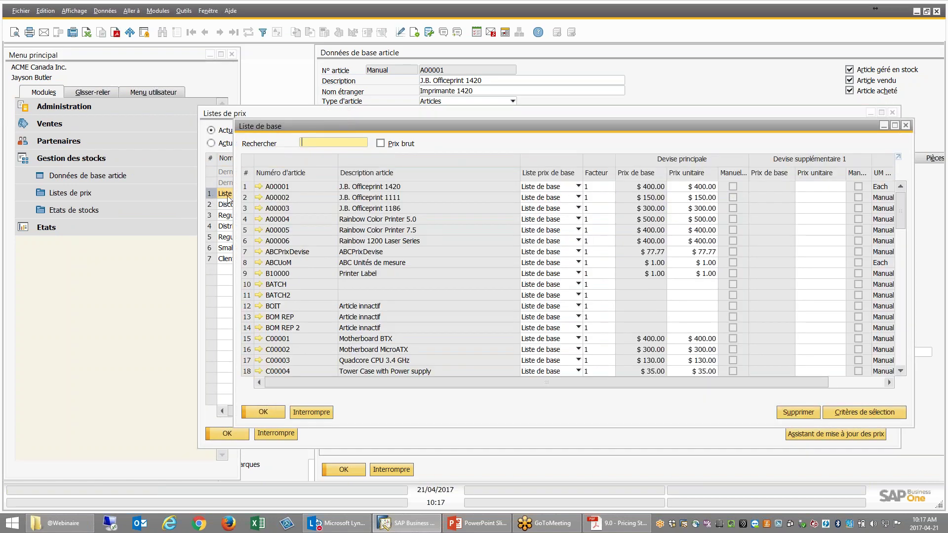
{"action": "left_click", "coordinate": [691, 197]}
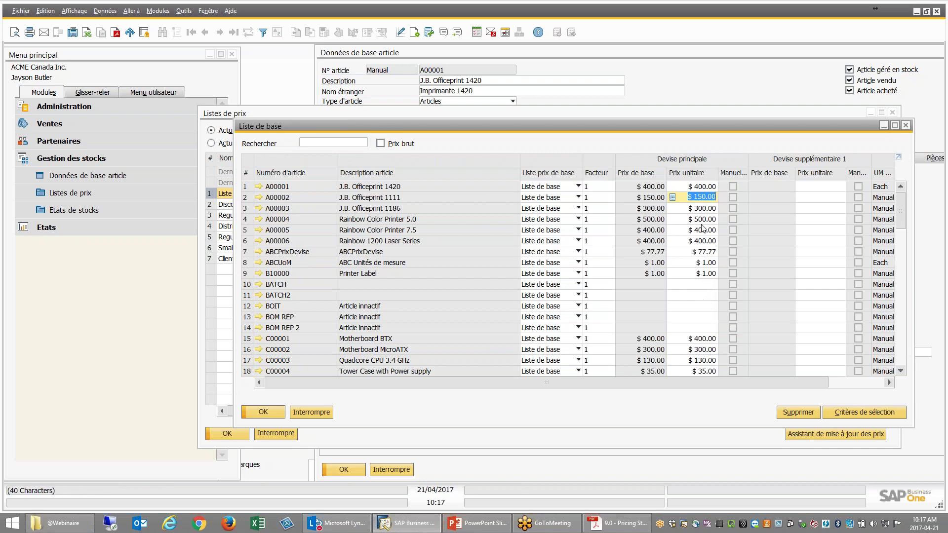
{"action": "left_click", "coordinate": [700, 187]}
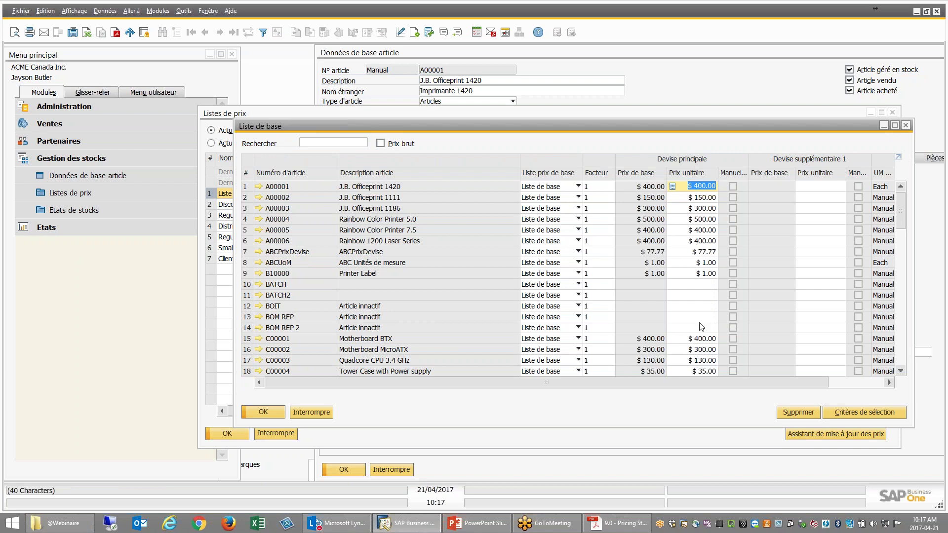
{"action": "left_click", "coordinate": [311, 412]}
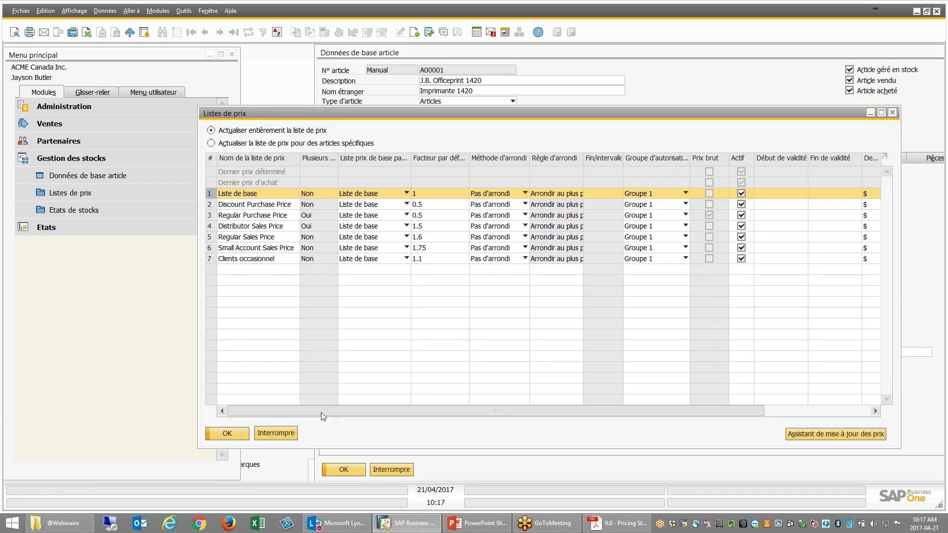
Step: Review the Excel import's column mapping for the Liste de prix data type, cancel the import and return to the price lists window
{"action": "left_click", "coordinate": [67, 107]}
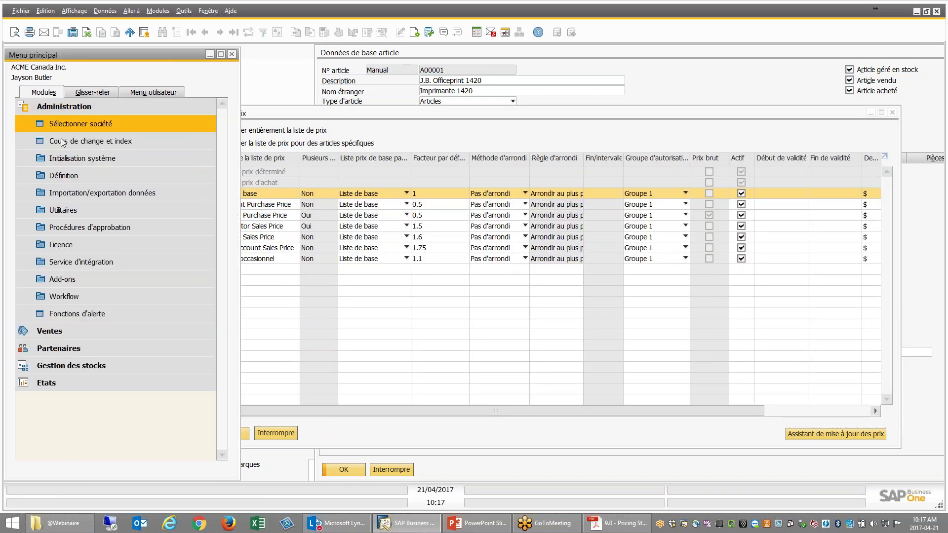
{"action": "left_click", "coordinate": [64, 191]}
{"action": "left_click", "coordinate": [69, 205]}
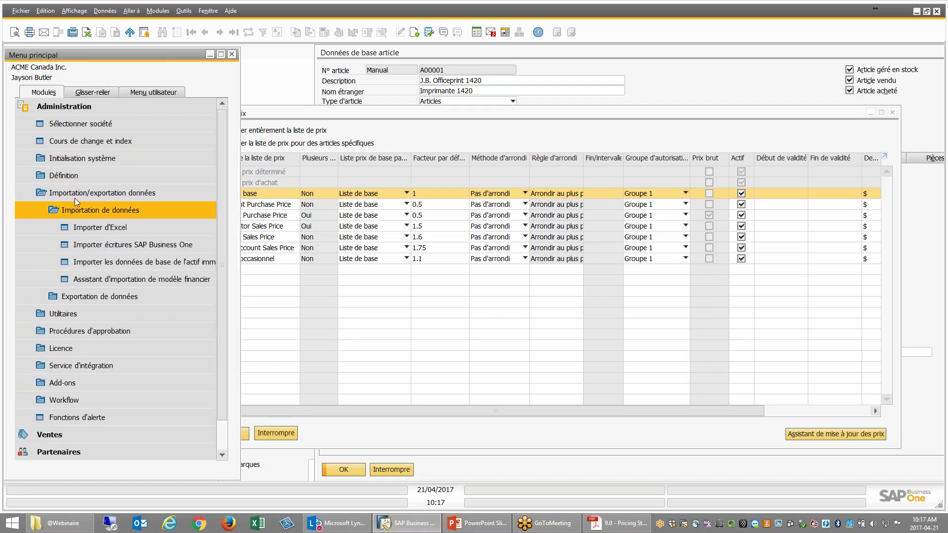
{"action": "left_click", "coordinate": [97, 227]}
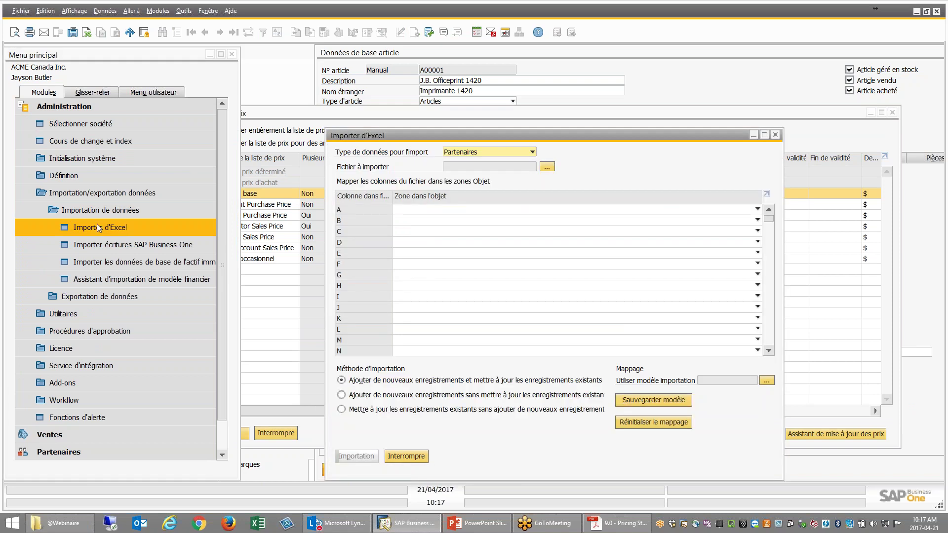
{"action": "left_click", "coordinate": [465, 154]}
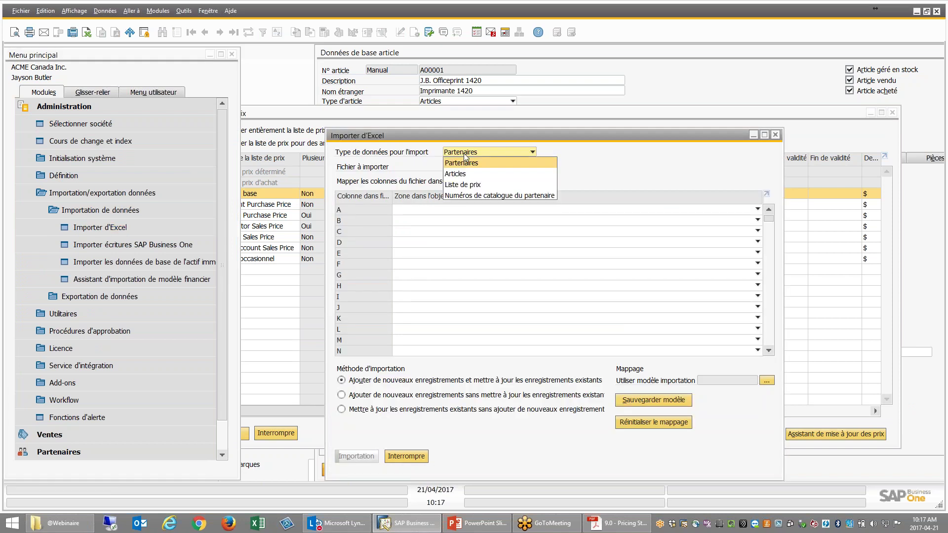
{"action": "left_click", "coordinate": [470, 185]}
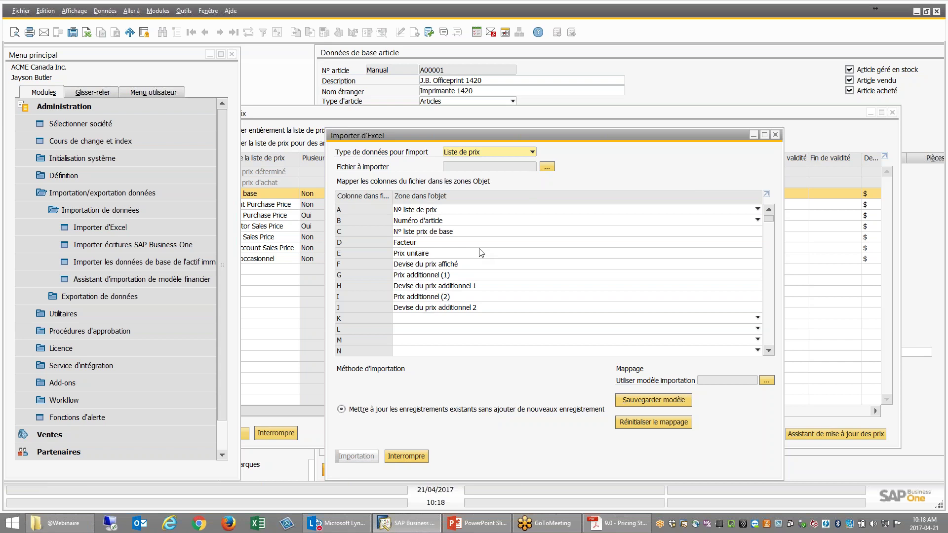
{"action": "left_click", "coordinate": [412, 455]}
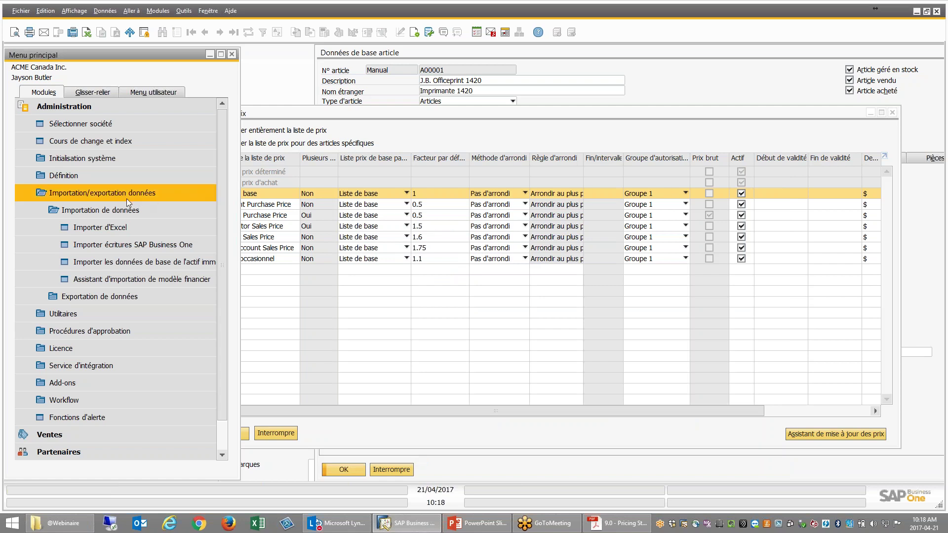
{"action": "left_click", "coordinate": [105, 192]}
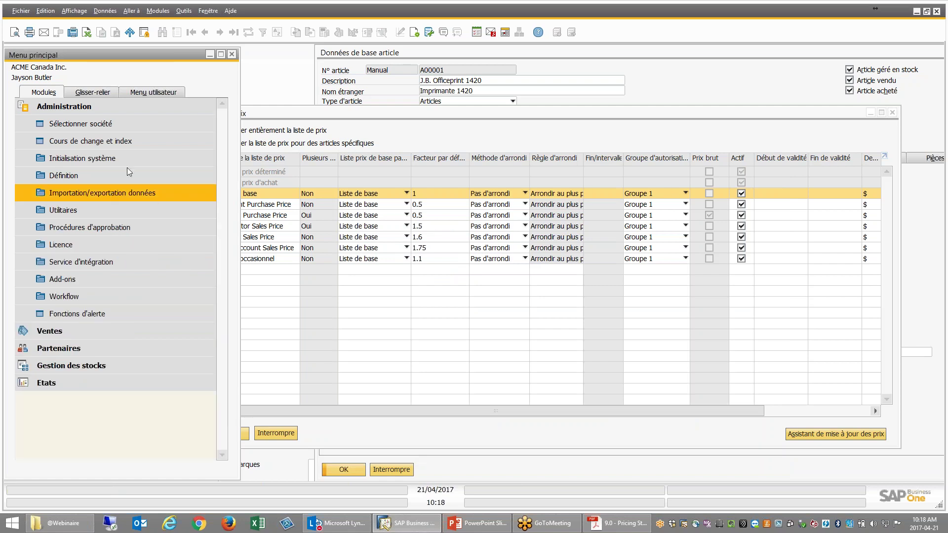
{"action": "left_click", "coordinate": [267, 113]}
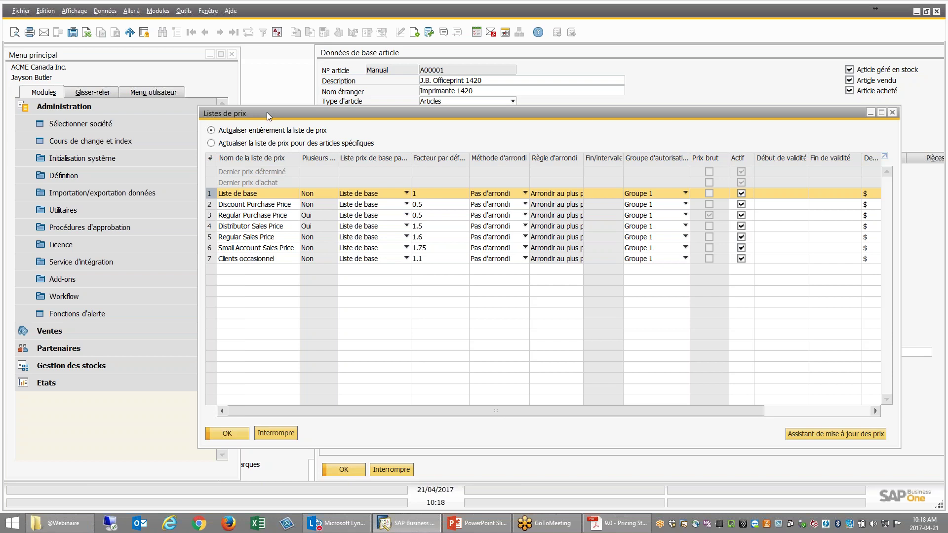
{"action": "left_click_drag", "start_coordinate": [266, 111], "coordinate": [348, 121]}
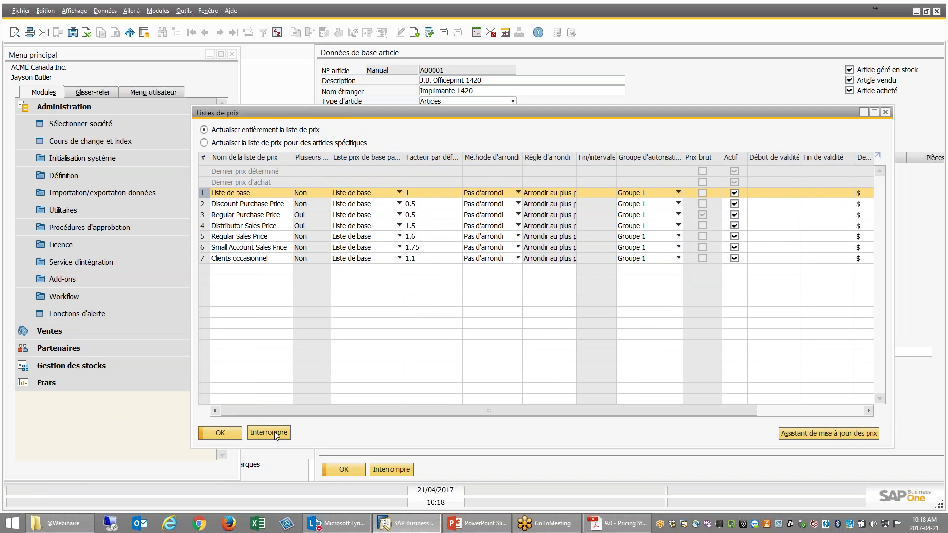
Step: Try assigning authorization group Groupe 4 to the Clients occasionnel price list and cancel the price lists window without updating
{"action": "left_click_drag", "start_coordinate": [738, 410], "coordinate": [850, 409]}
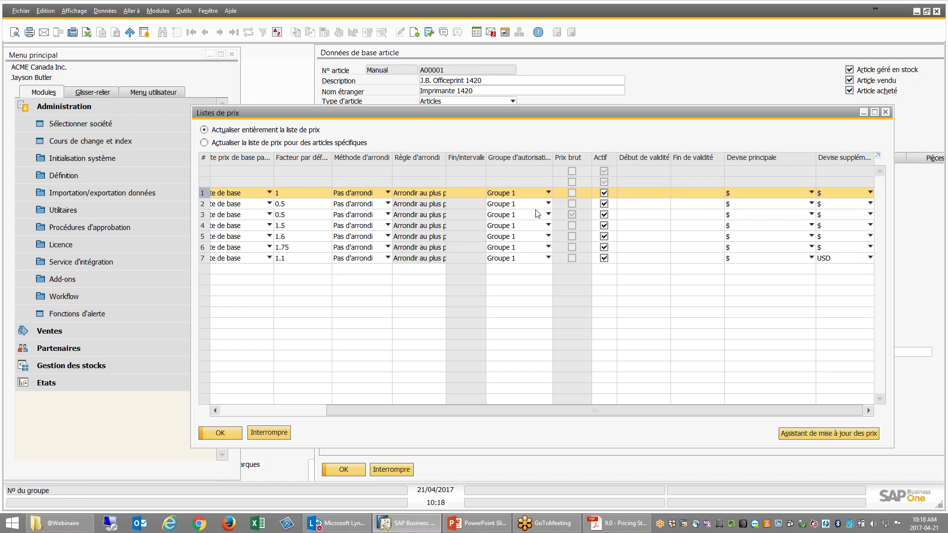
{"action": "left_click", "coordinate": [320, 411]}
{"action": "left_click", "coordinate": [319, 412]}
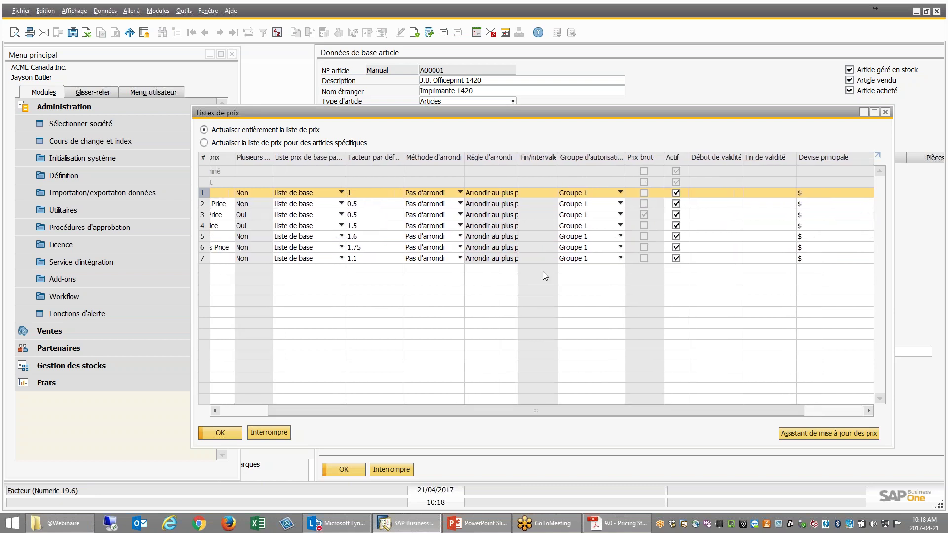
{"action": "left_click", "coordinate": [588, 259]}
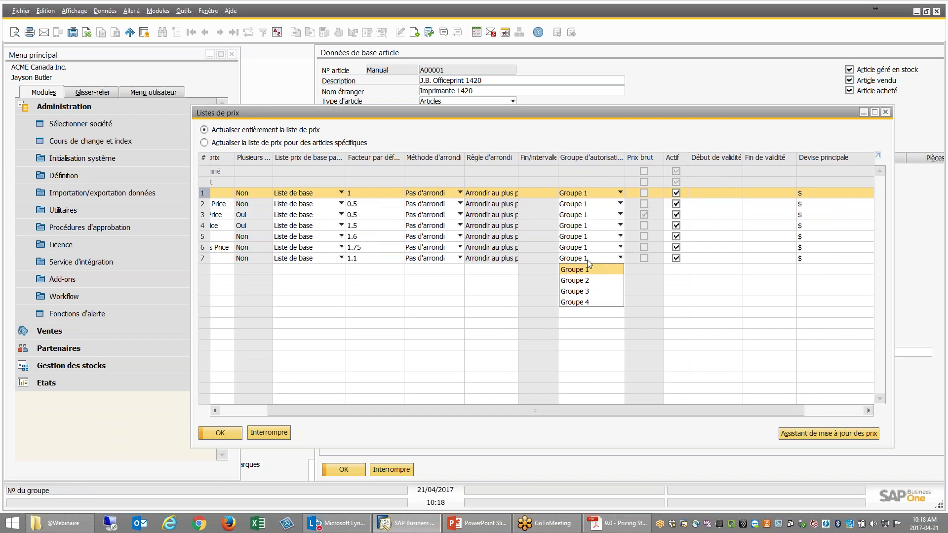
{"action": "left_click", "coordinate": [581, 302]}
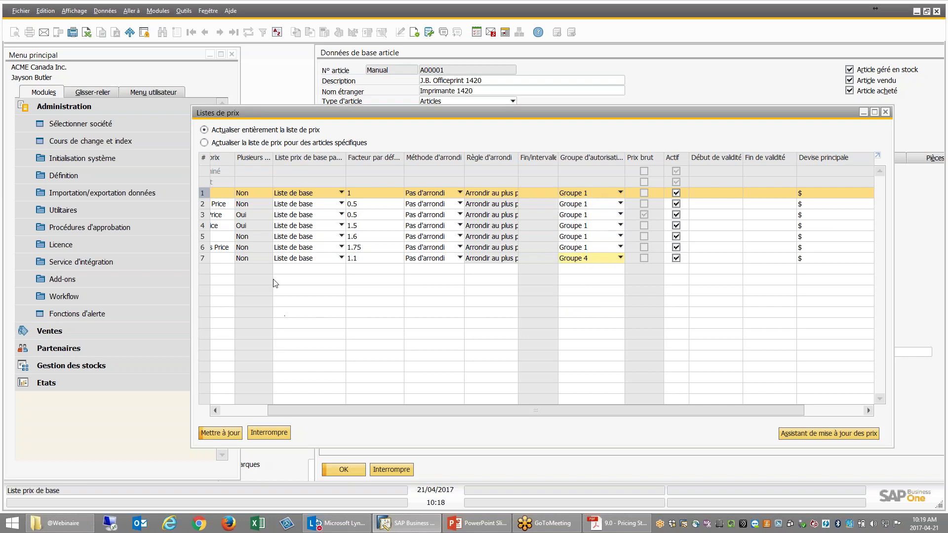
{"action": "left_click_drag", "start_coordinate": [287, 407], "coordinate": [240, 408]}
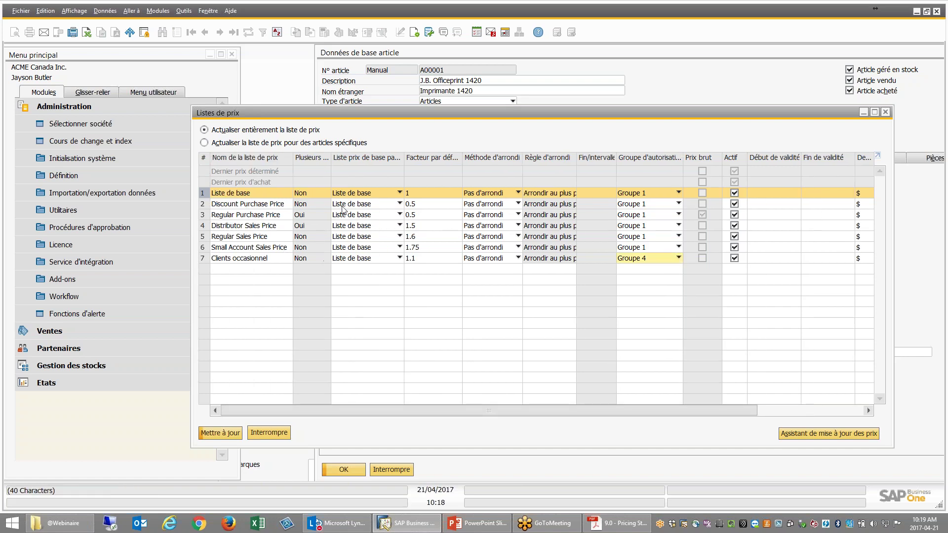
{"action": "left_click", "coordinate": [267, 434]}
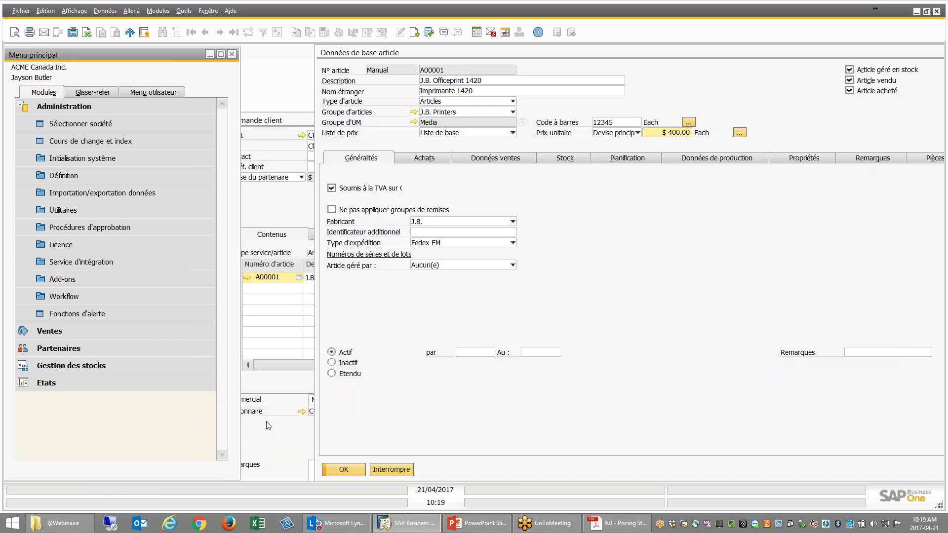
Step: Fill in a new sales order for the customer Client régulier with item A00001 on the first line
{"action": "left_click", "coordinate": [270, 124]}
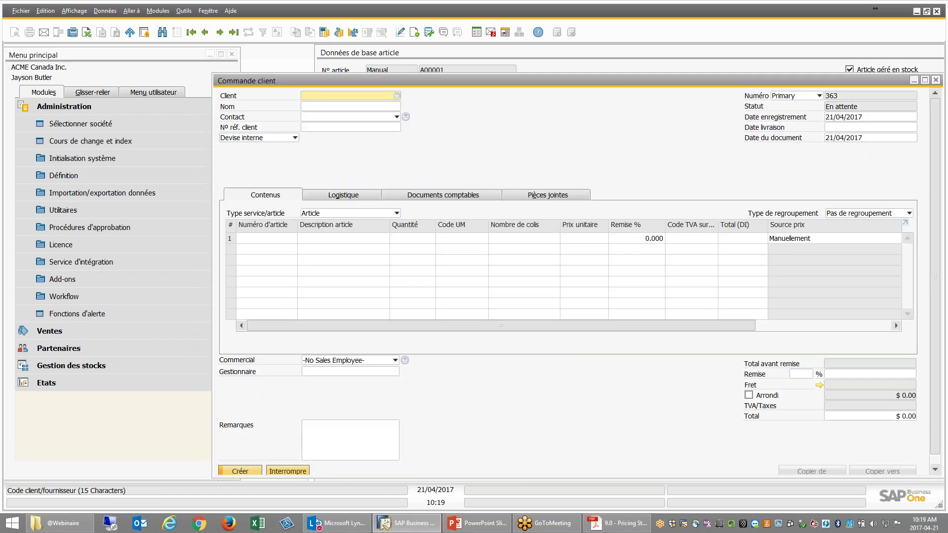
{"action": "type", "text": "CR"}
{"action": "key", "text": "Tab"}
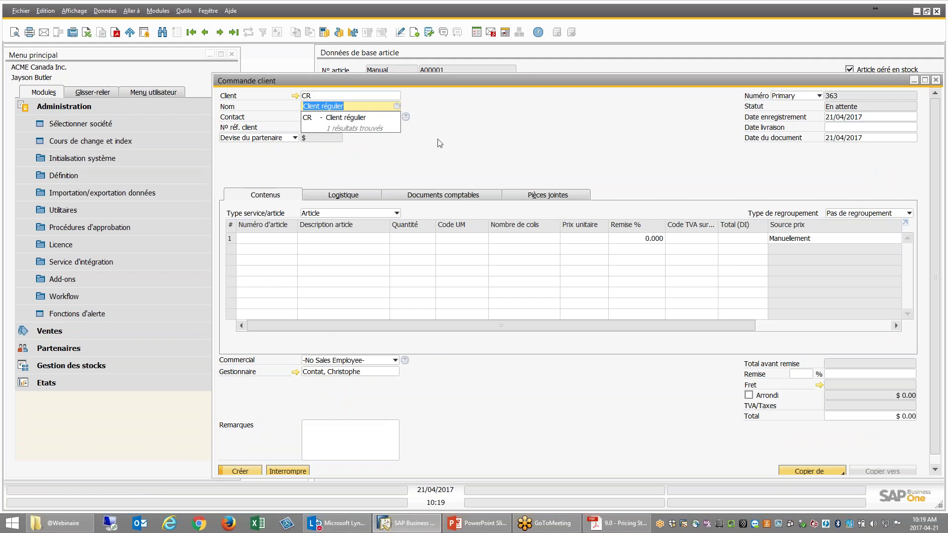
{"action": "left_click", "coordinate": [267, 239]}
{"action": "key", "text": "Tab"}
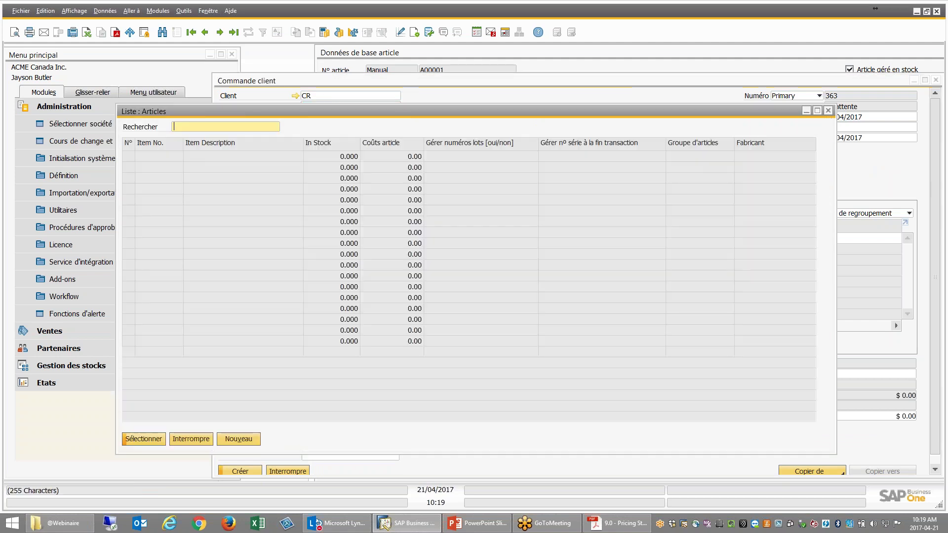
{"action": "double_click", "coordinate": [277, 157]}
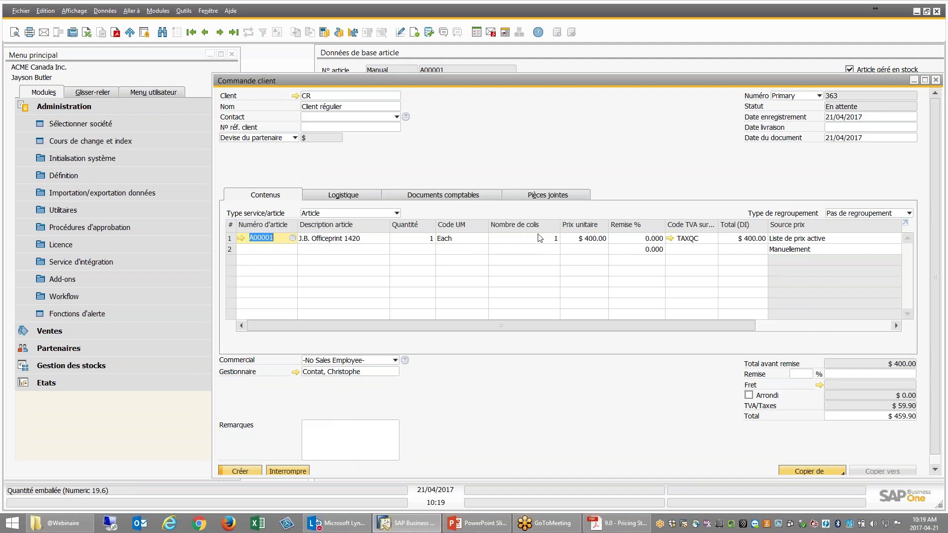
Step: View the last prices report for item A00001, open the listed source order and return to the new sales order
{"action": "right_click", "coordinate": [587, 241]}
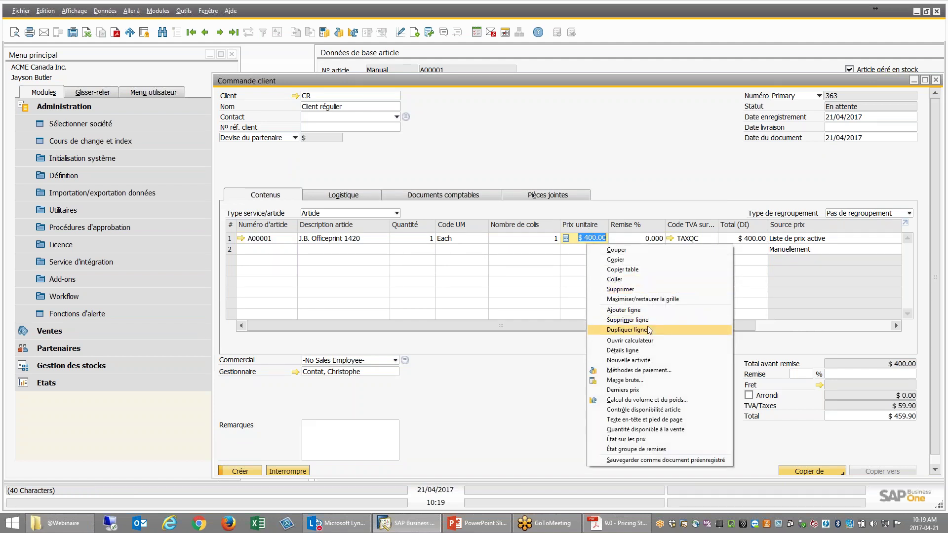
{"action": "left_click", "coordinate": [623, 390]}
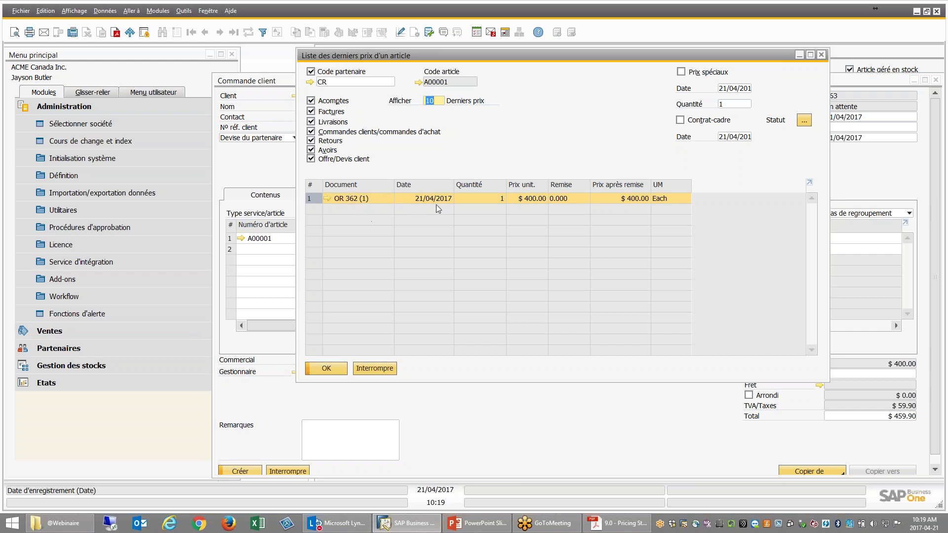
{"action": "left_click", "coordinate": [327, 197]}
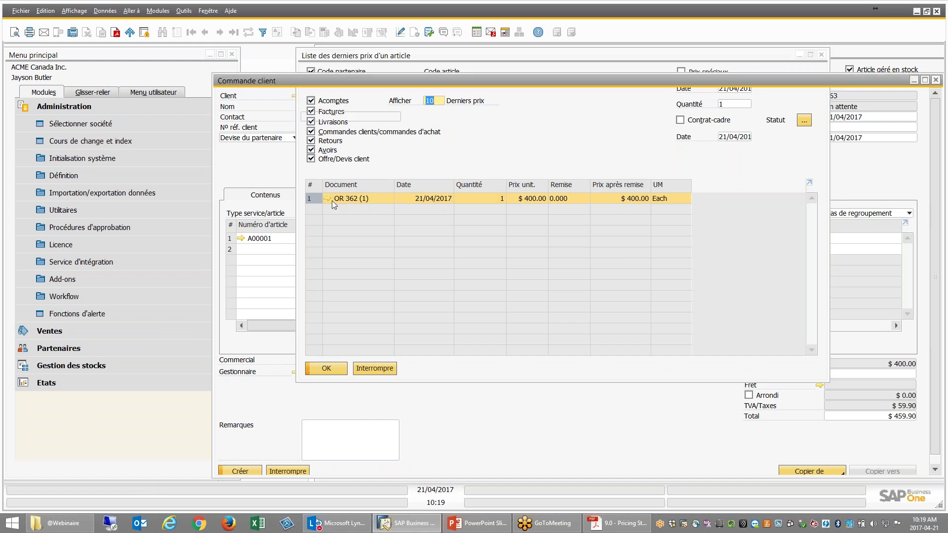
{"action": "key", "text": "Escape"}
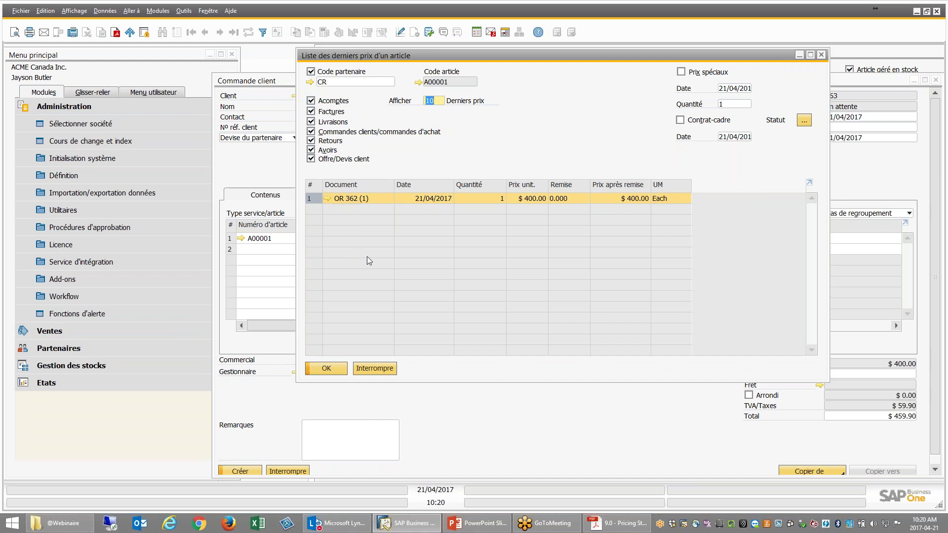
{"action": "left_click", "coordinate": [377, 369]}
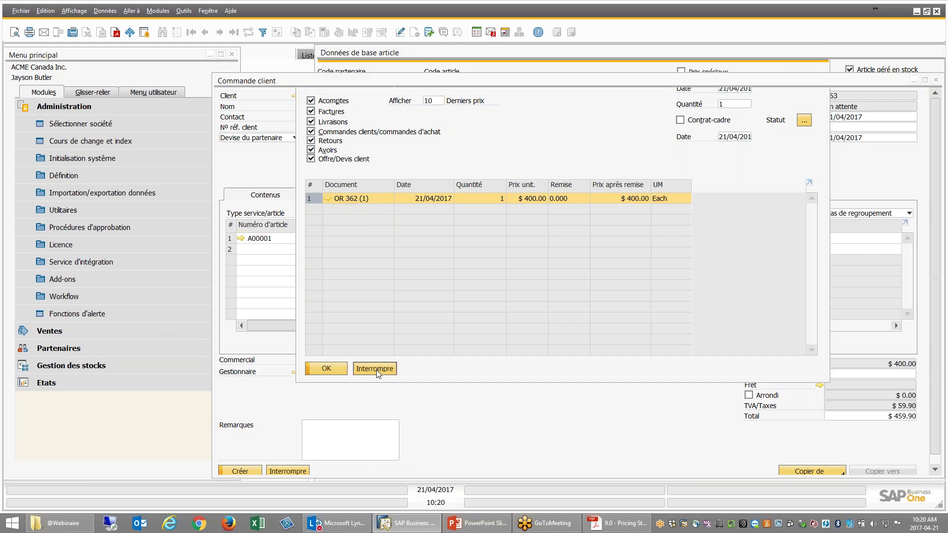
Step: Reposition the sales order beside the item master data and examine its line's unit price, discount and price source columns
{"action": "left_click_drag", "start_coordinate": [261, 78], "coordinate": [205, 73]}
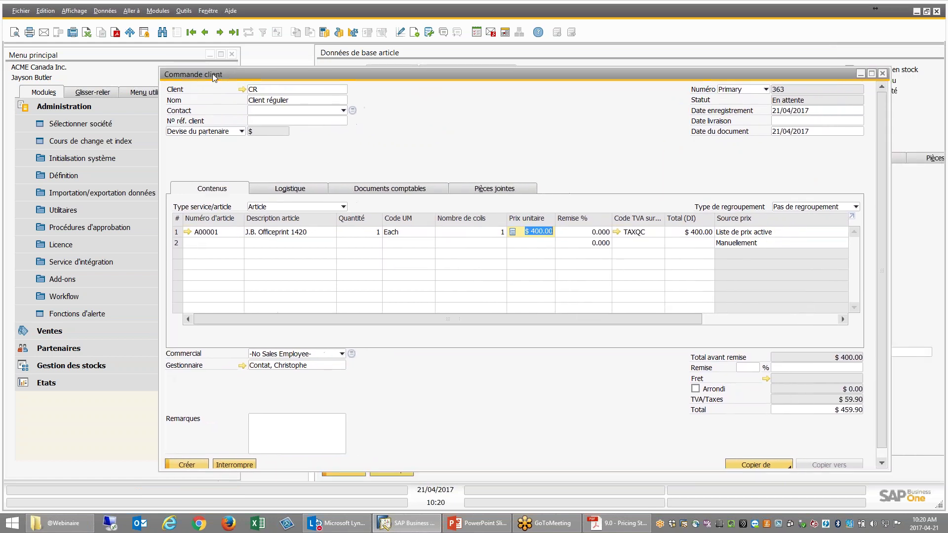
{"action": "left_click_drag", "start_coordinate": [338, 73], "coordinate": [395, 151]}
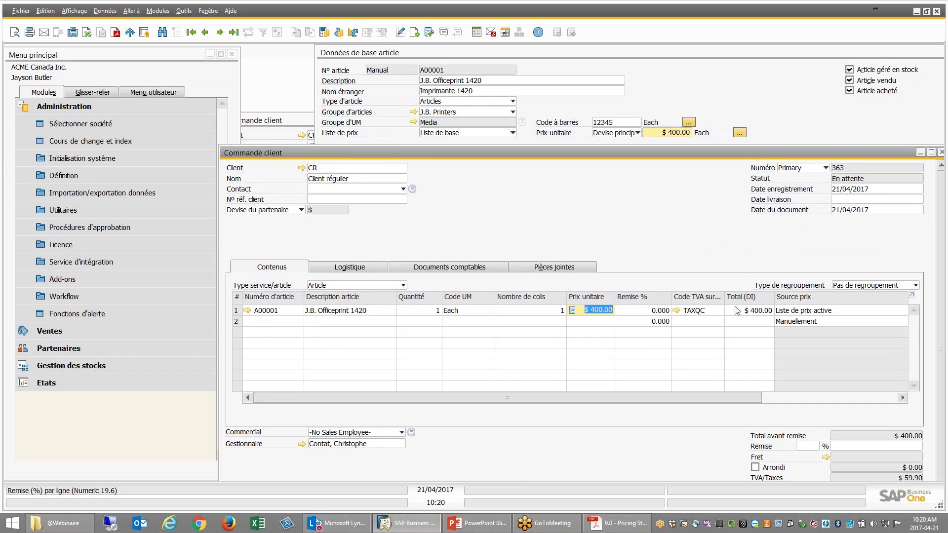
{"action": "left_click_drag", "start_coordinate": [759, 397], "coordinate": [891, 367]}
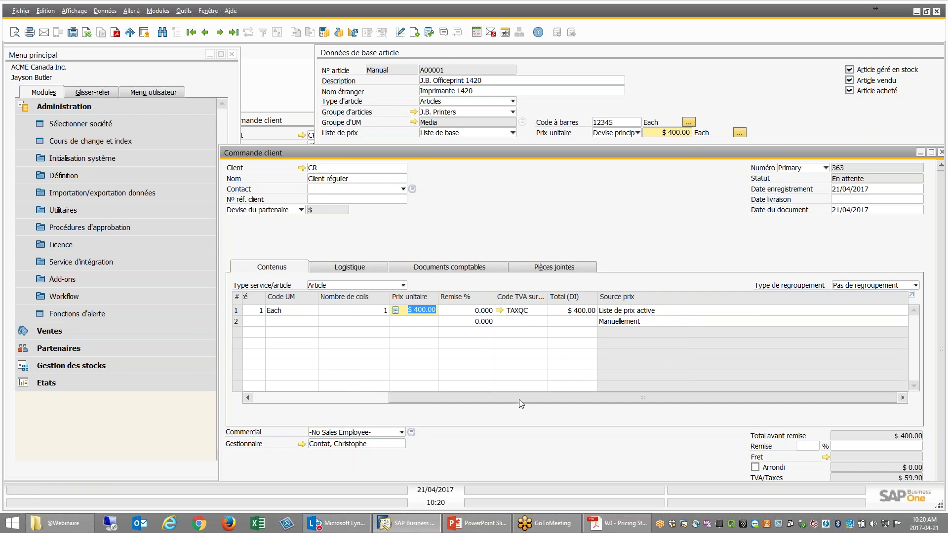
{"action": "left_click_drag", "start_coordinate": [519, 399], "coordinate": [384, 398]}
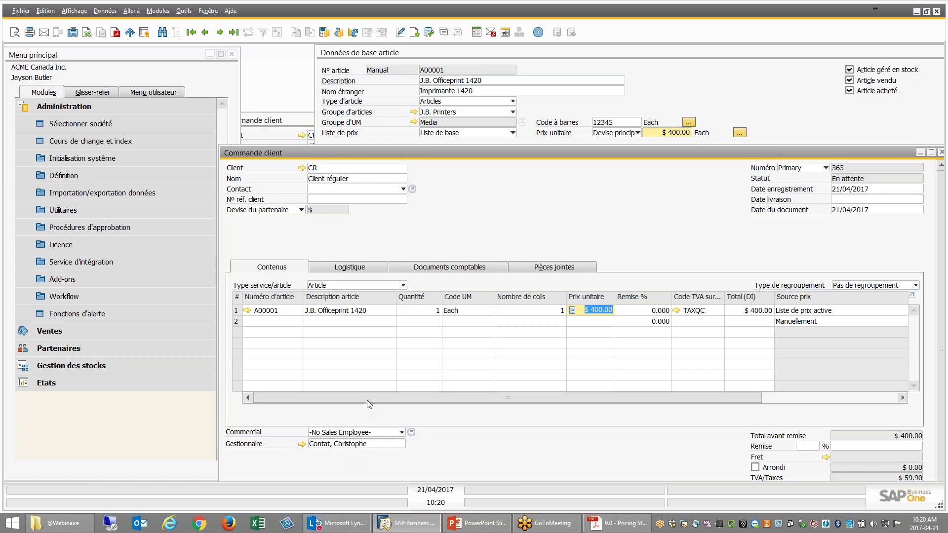
{"action": "scroll", "coordinate": [443, 400], "scroll_direction": "right", "scroll_amount": 3}
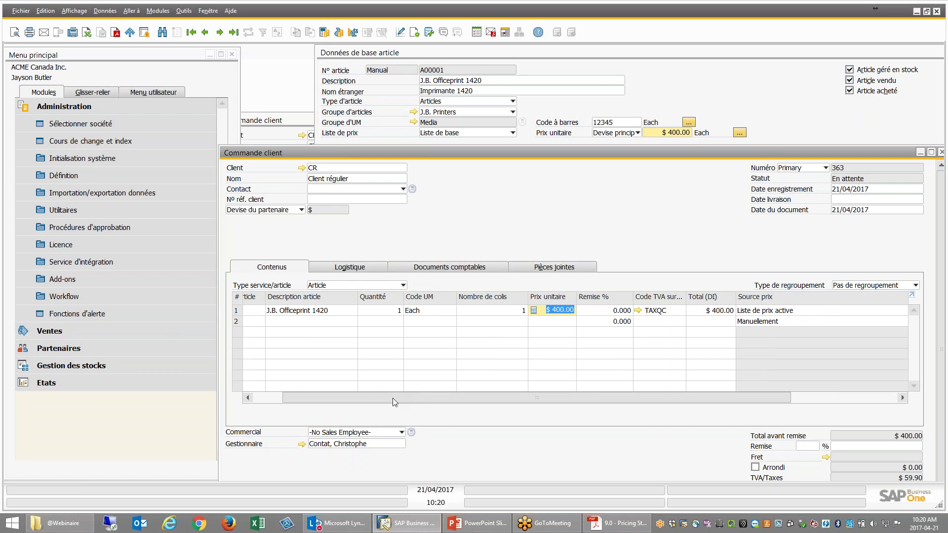
{"action": "left_click_drag", "start_coordinate": [393, 398], "coordinate": [367, 406]}
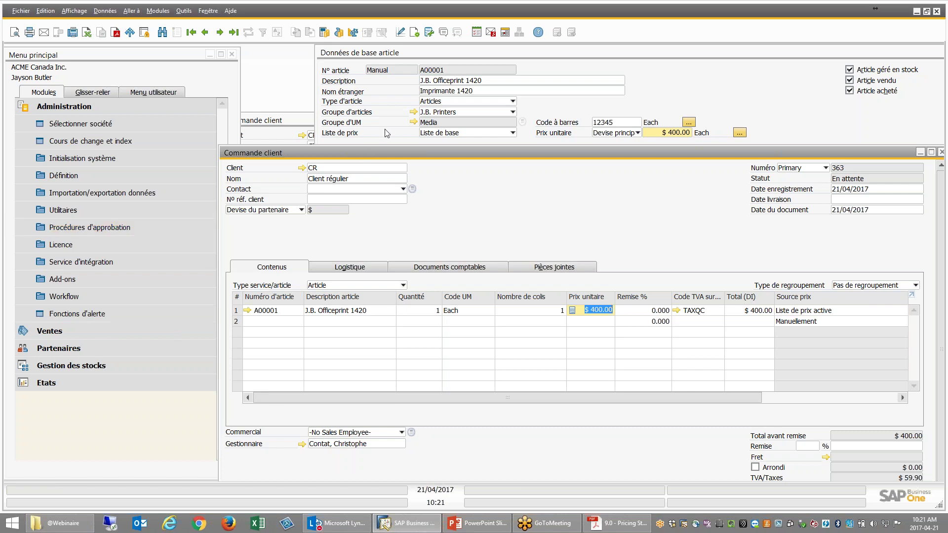
Step: Display the period and volume discounts (Remises basées sur quantité et période) for the Liste de base price list
{"action": "left_click_drag", "start_coordinate": [319, 151], "coordinate": [351, 189]}
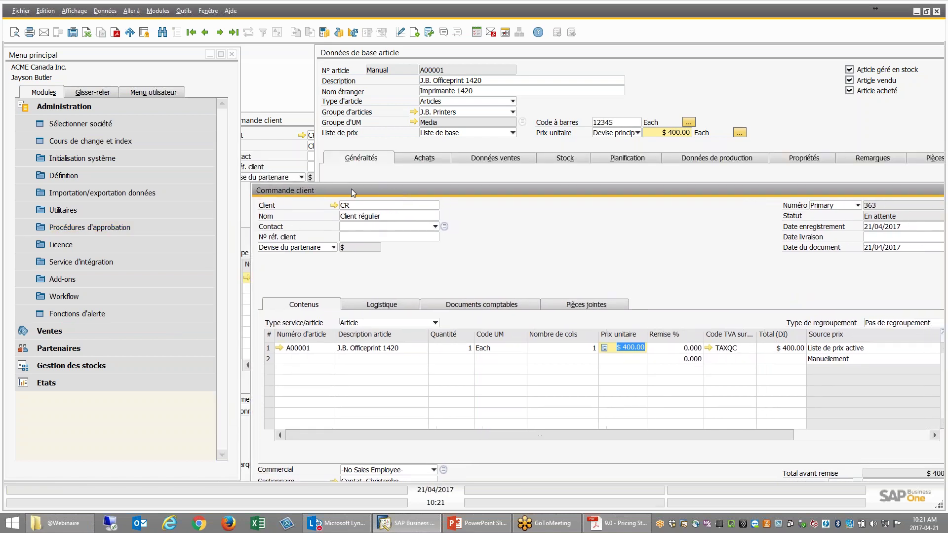
{"action": "left_click", "coordinate": [69, 107]}
{"action": "left_click", "coordinate": [66, 157]}
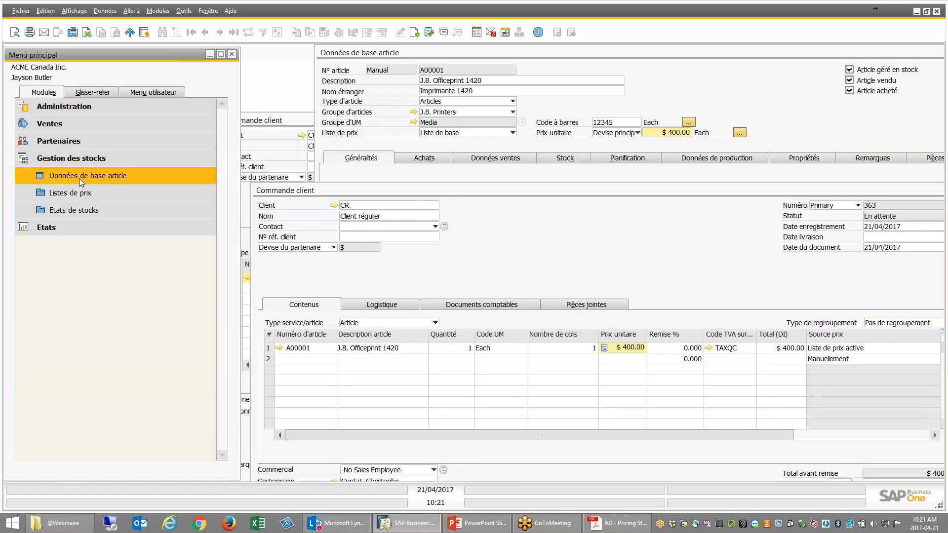
{"action": "left_click", "coordinate": [69, 193]}
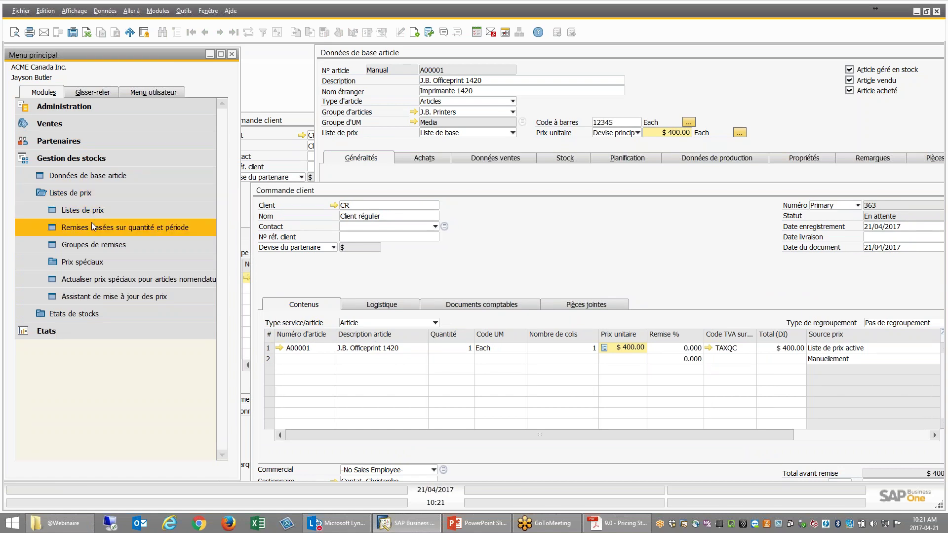
{"action": "left_click", "coordinate": [67, 227]}
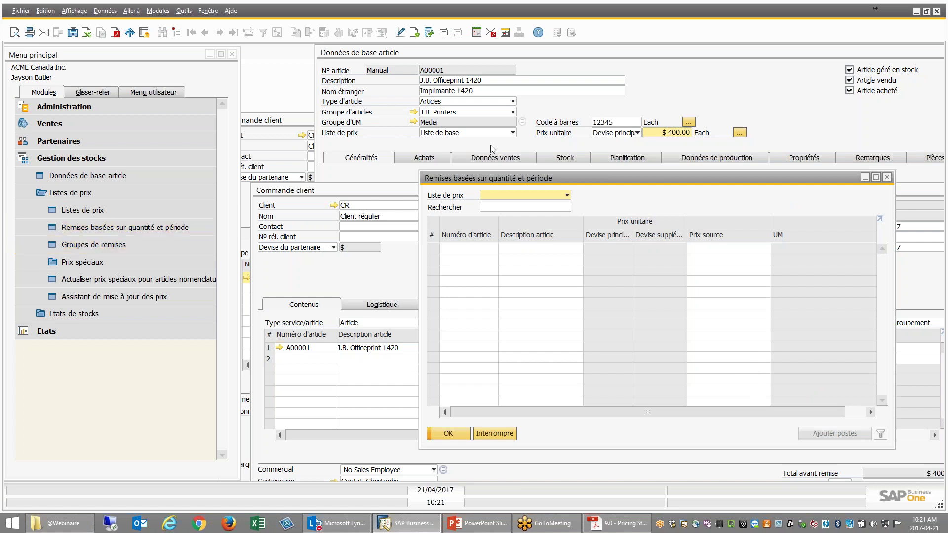
{"action": "left_click", "coordinate": [547, 200]}
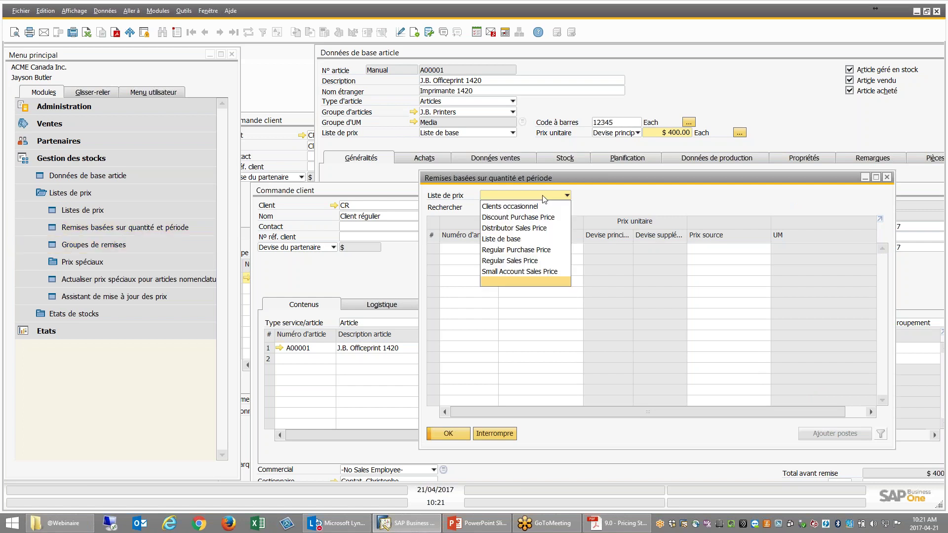
{"action": "left_click", "coordinate": [508, 240]}
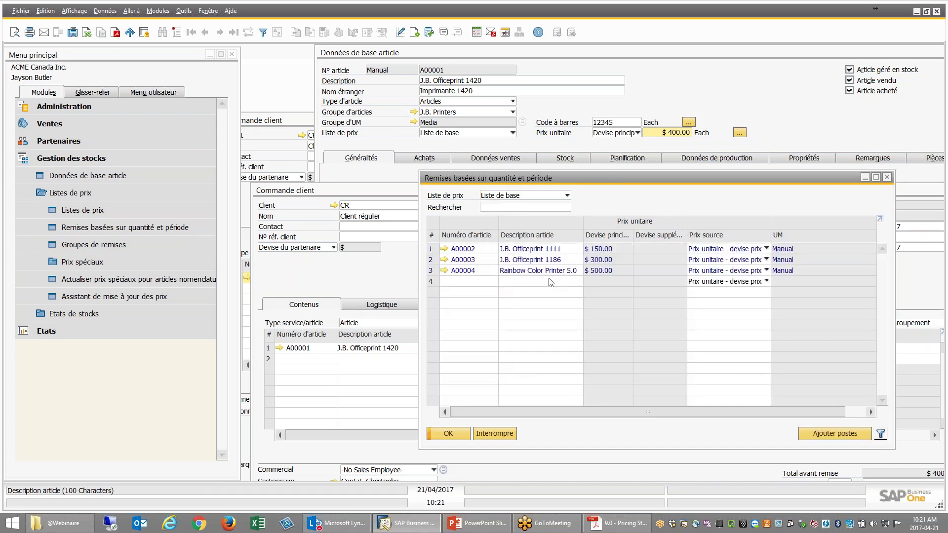
Step: Examine item A00002's discounts by validity period and the quantity-based discounts of its first period, and close both detail windows
{"action": "double_click", "coordinate": [431, 251]}
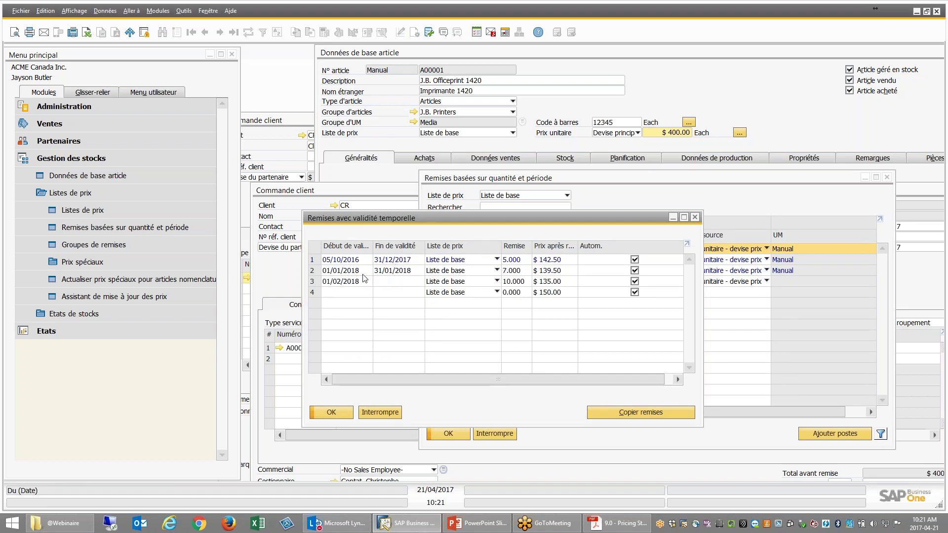
{"action": "left_click", "coordinate": [395, 270]}
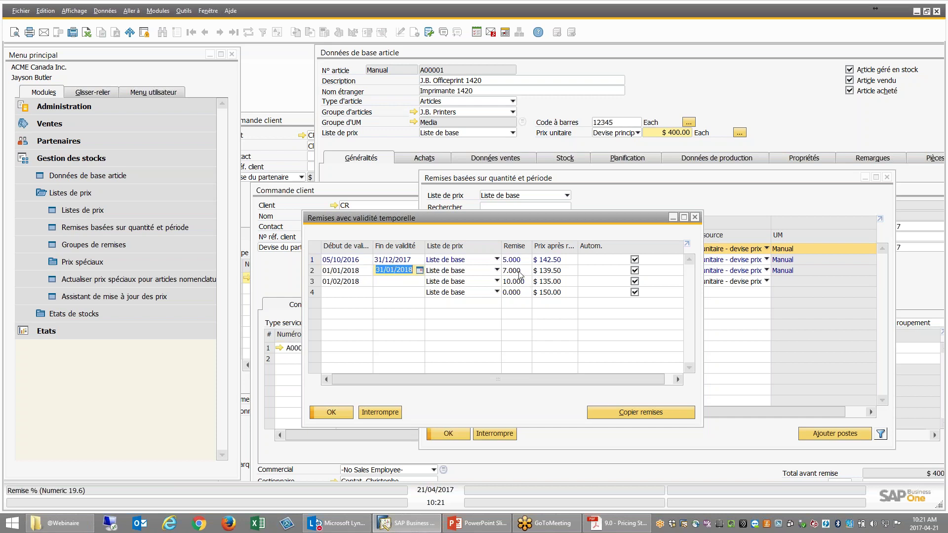
{"action": "double_click", "coordinate": [317, 260]}
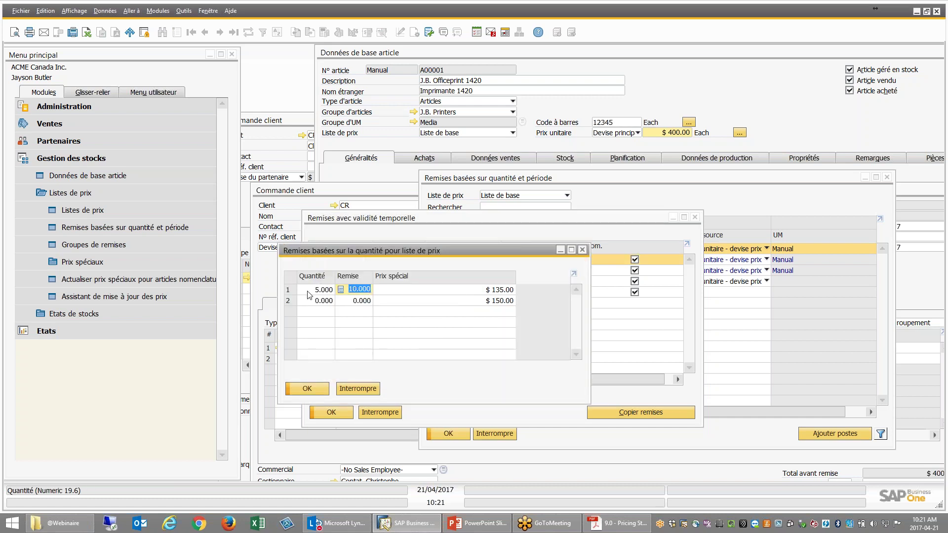
{"action": "left_click", "coordinate": [309, 295]}
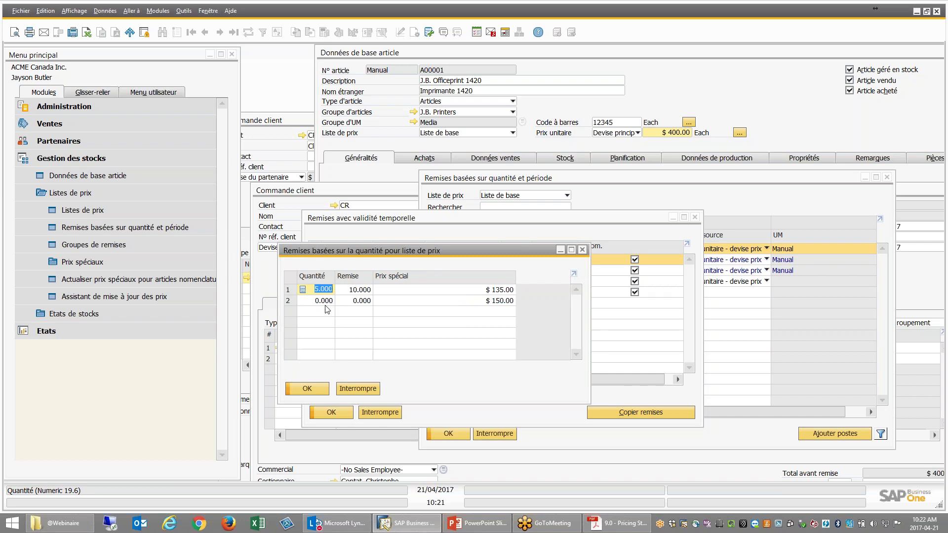
{"action": "left_click", "coordinate": [364, 392]}
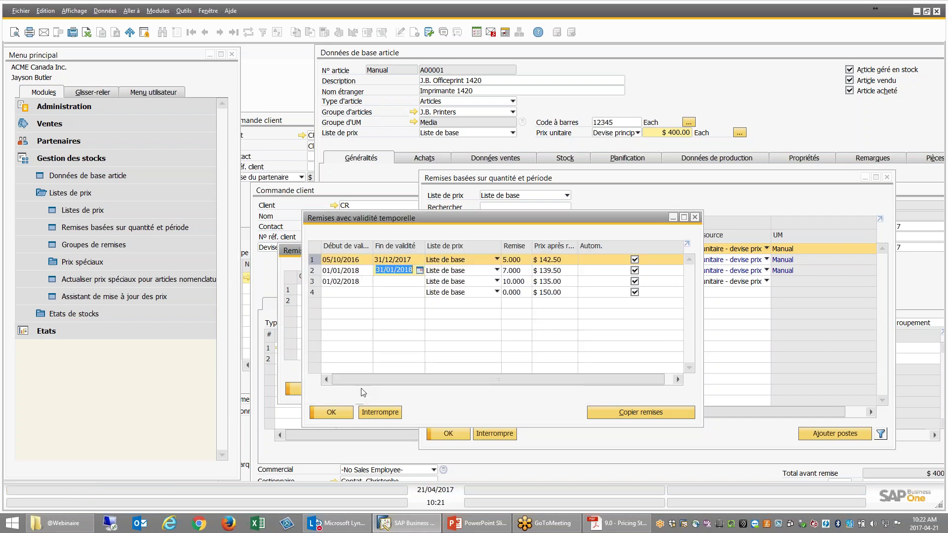
{"action": "left_click", "coordinate": [384, 409]}
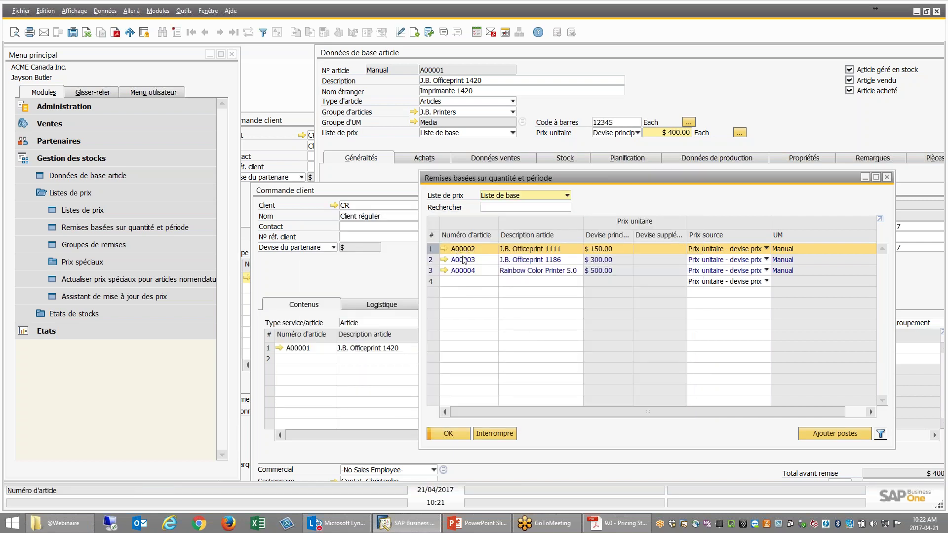
Step: Add item A00002 on the sales order's second line and check its discount percentage
{"action": "left_click", "coordinate": [321, 359]}
{"action": "key", "text": "Tab"}
{"action": "double_click", "coordinate": [259, 167]}
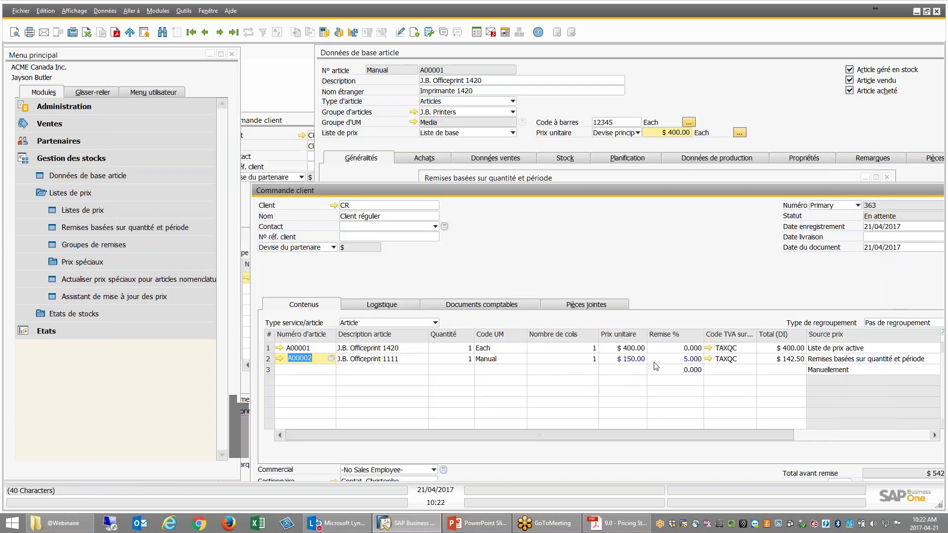
{"action": "left_click", "coordinate": [674, 359]}
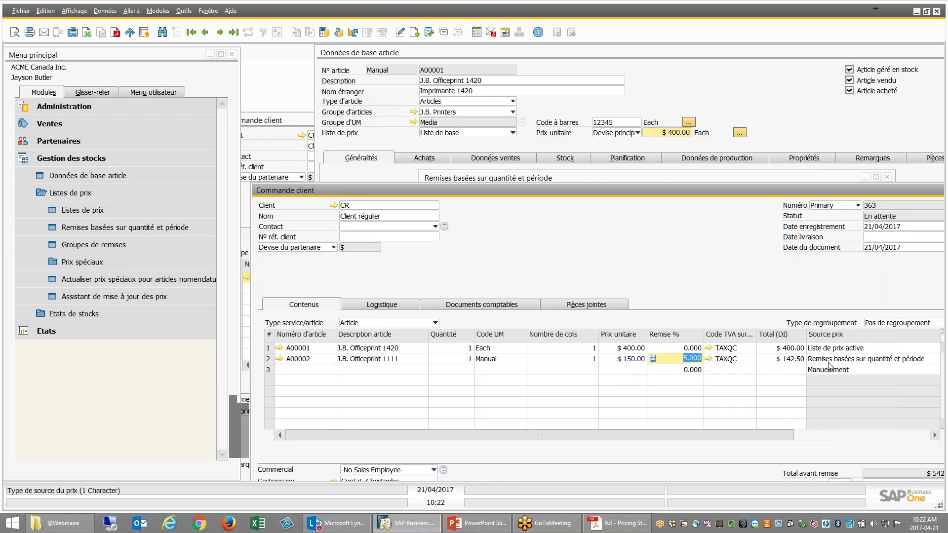
Step: Reposition the sales order, review the period and volume discounts for the Liste de base price list, and close them
{"action": "left_click_drag", "start_coordinate": [668, 191], "coordinate": [551, 144]}
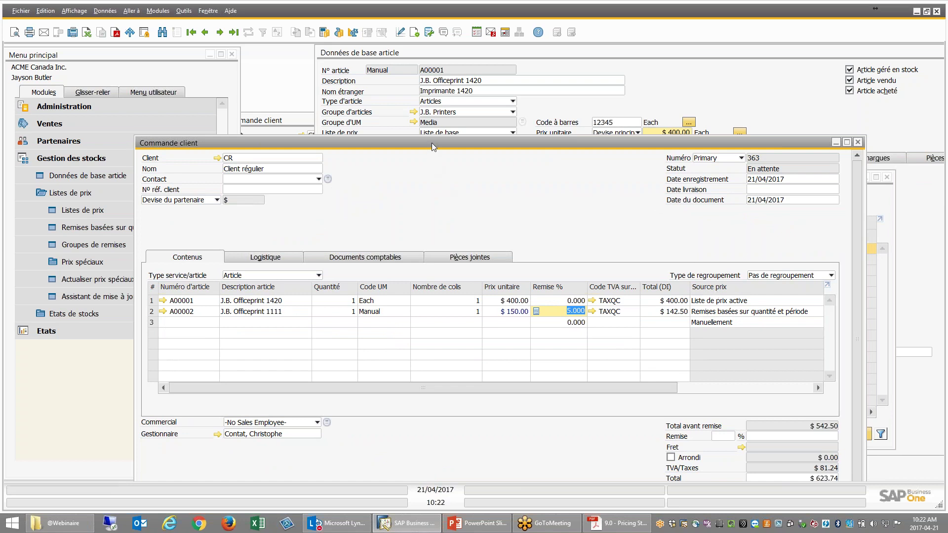
{"action": "left_click_drag", "start_coordinate": [431, 143], "coordinate": [452, 135]}
{"action": "left_click", "coordinate": [101, 231]}
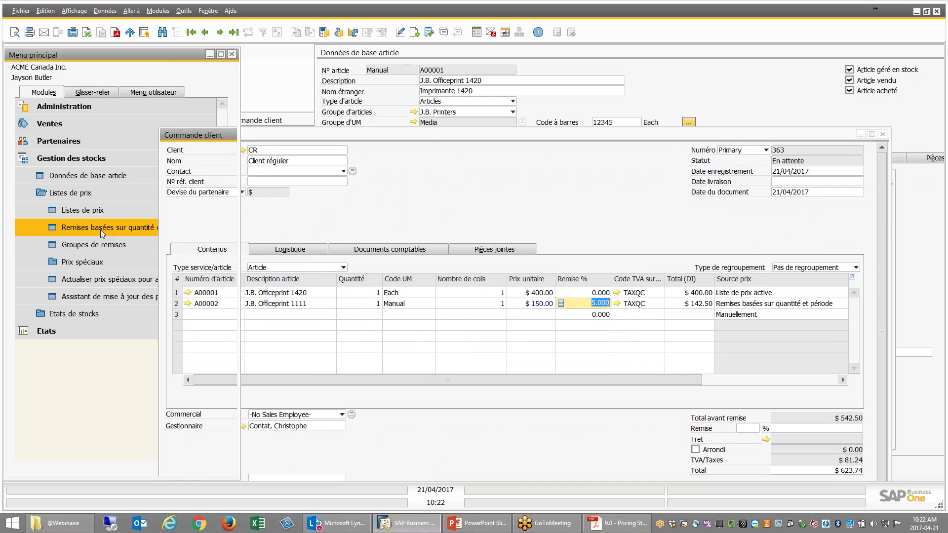
{"action": "left_click", "coordinate": [526, 195]}
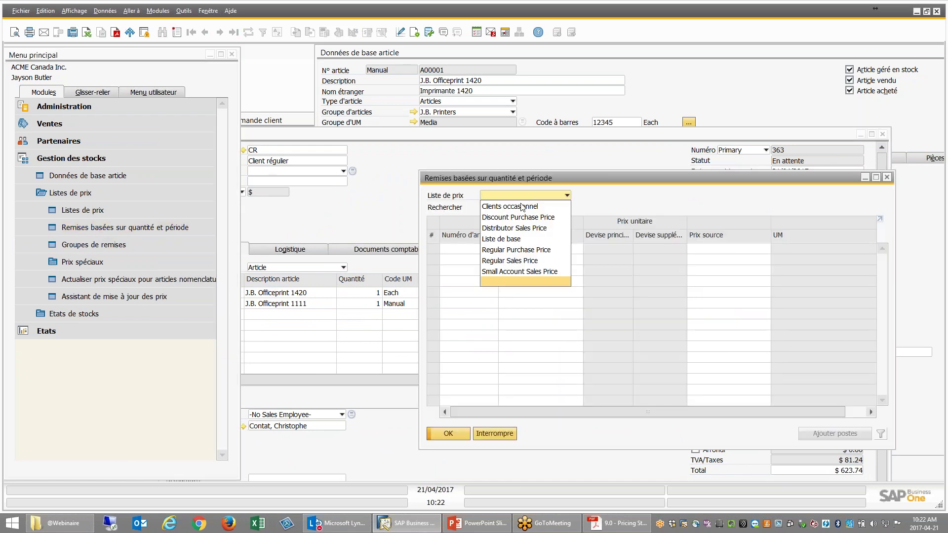
{"action": "left_click", "coordinate": [513, 241]}
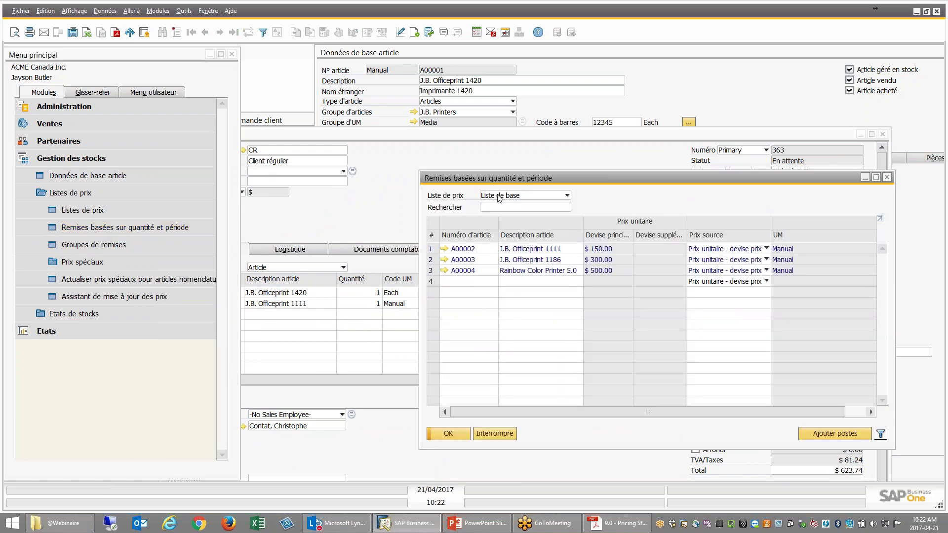
{"action": "left_click", "coordinate": [494, 434]}
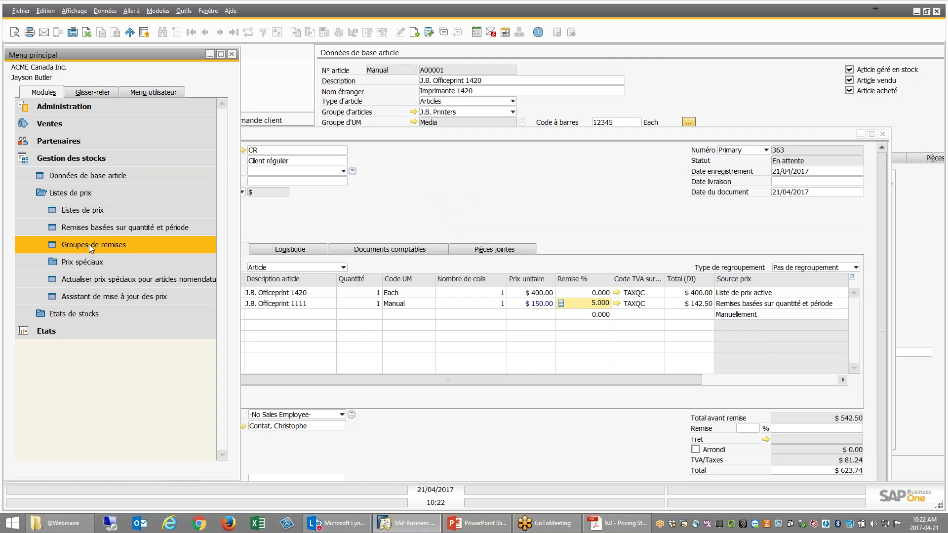
Step: Open the discount groups (Groupes de remises), examine the available partner types including Groupe de clients, and display the Tous les partenaires record
{"action": "left_click", "coordinate": [89, 245]}
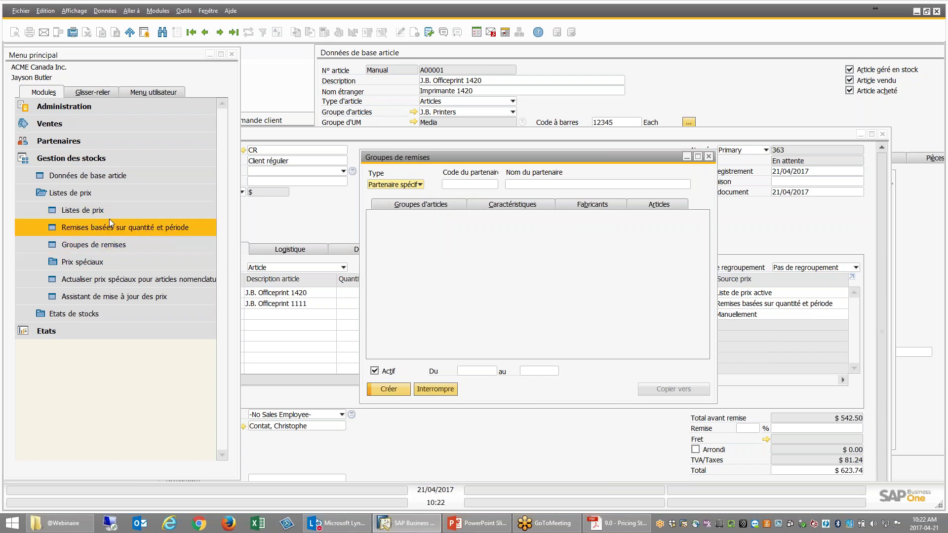
{"action": "left_click_drag", "start_coordinate": [478, 157], "coordinate": [402, 180]}
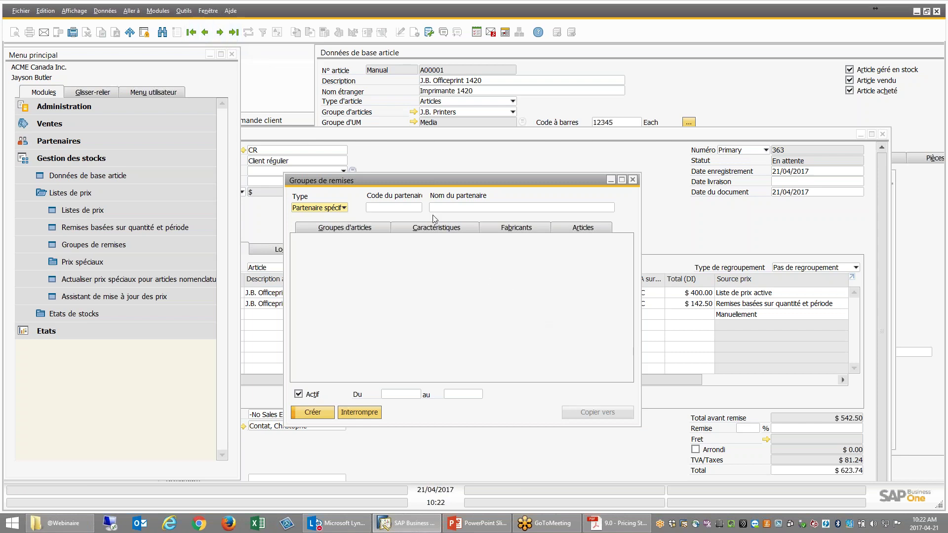
{"action": "left_click", "coordinate": [327, 211]}
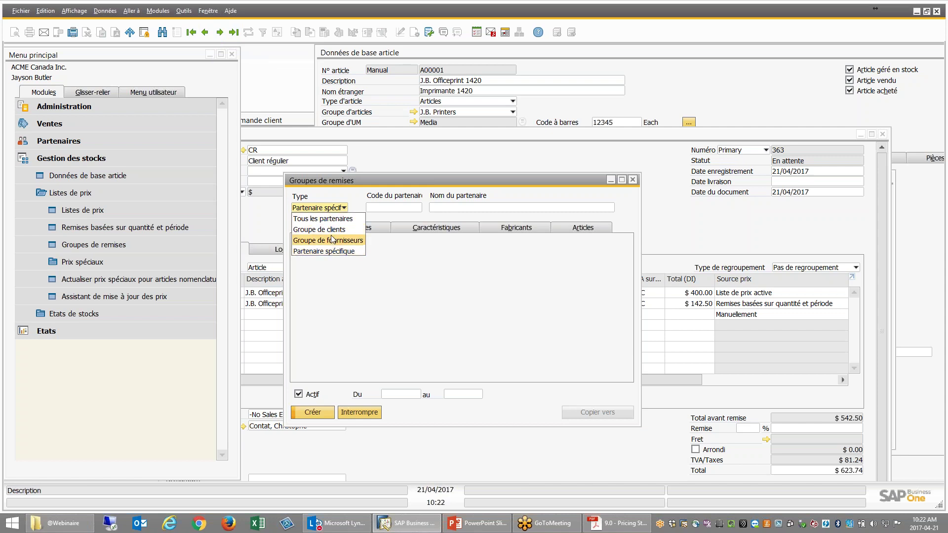
{"action": "left_click", "coordinate": [331, 229]}
{"action": "left_click", "coordinate": [387, 208]}
{"action": "left_click", "coordinate": [387, 208]}
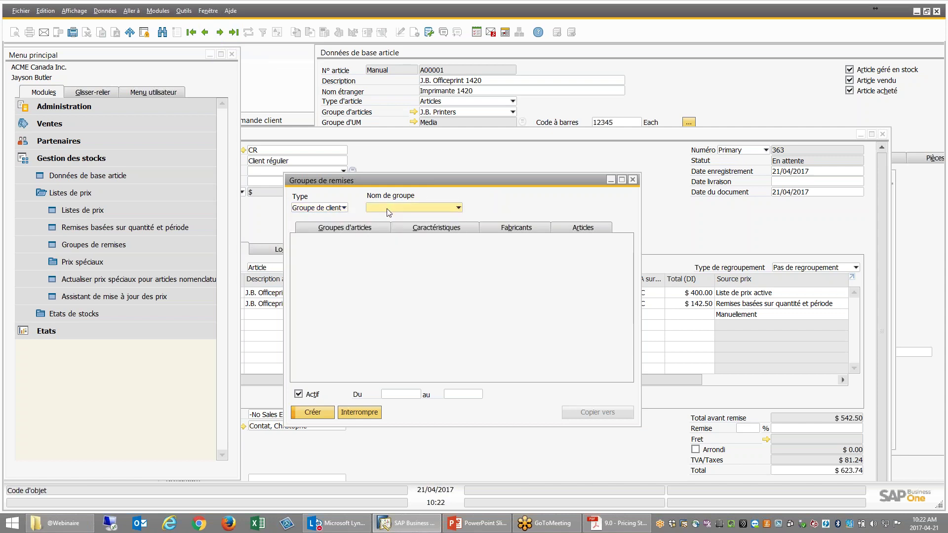
{"action": "left_click", "coordinate": [326, 208]}
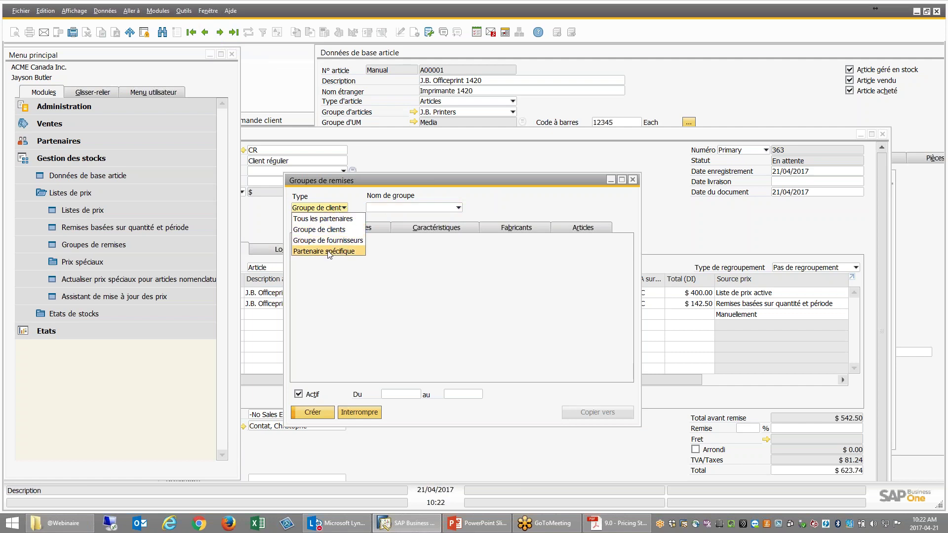
{"action": "left_click", "coordinate": [340, 196]}
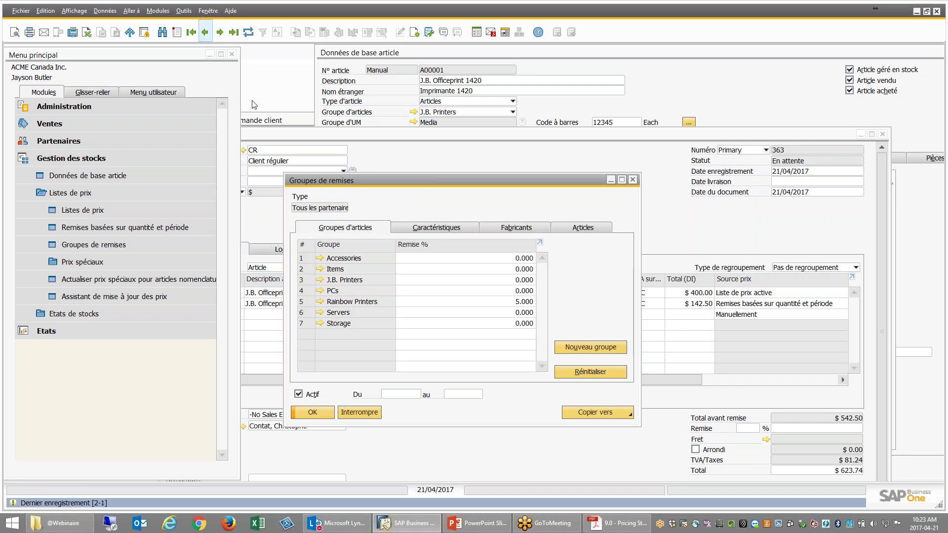
Step: Check the validity date fields and the Rainbow Printers item group discount in the Tous les partenaires discount group
{"action": "left_click", "coordinate": [400, 394]}
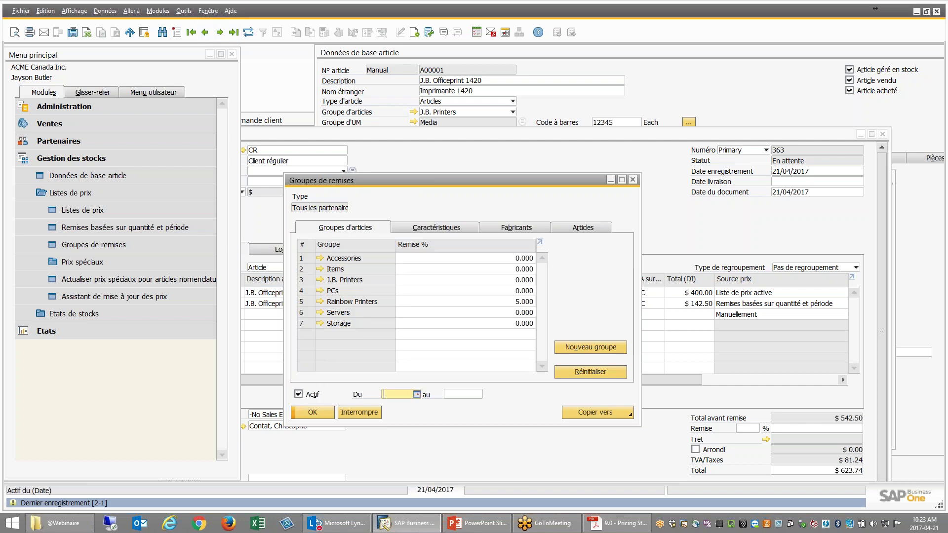
{"action": "left_click", "coordinate": [459, 394]}
{"action": "left_click", "coordinate": [458, 394]}
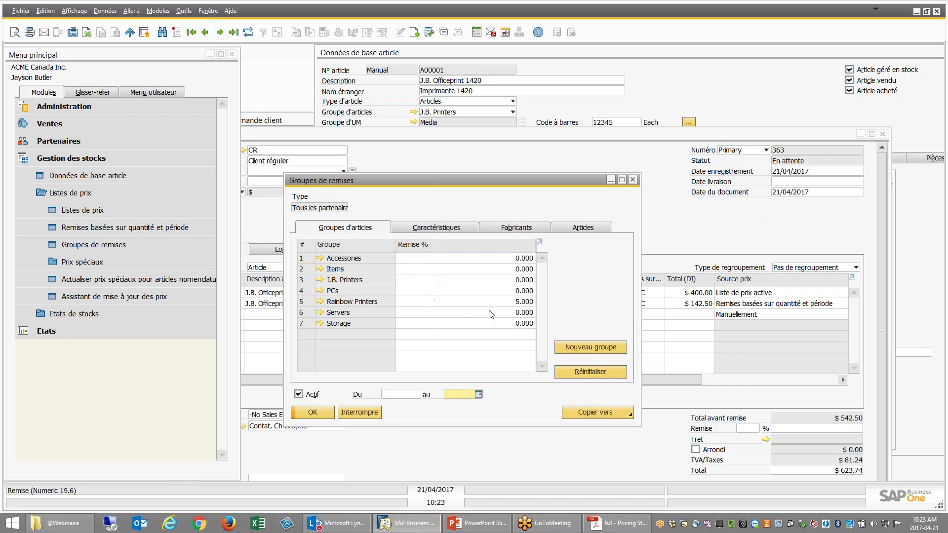
{"action": "left_click", "coordinate": [423, 302]}
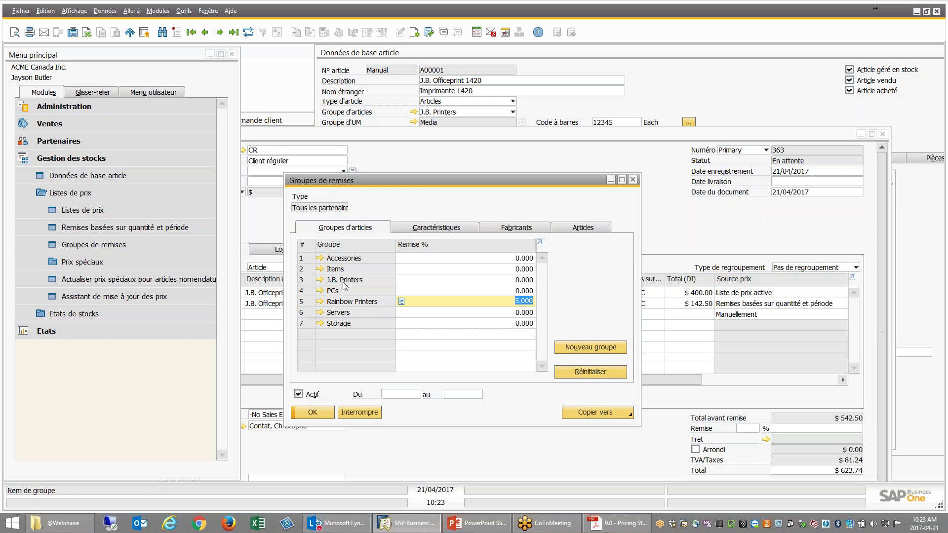
Step: Examine the discounts by item property, such as Article en liquidation and Produit saisonnier, and the available discount calculation methods
{"action": "left_click", "coordinate": [437, 228]}
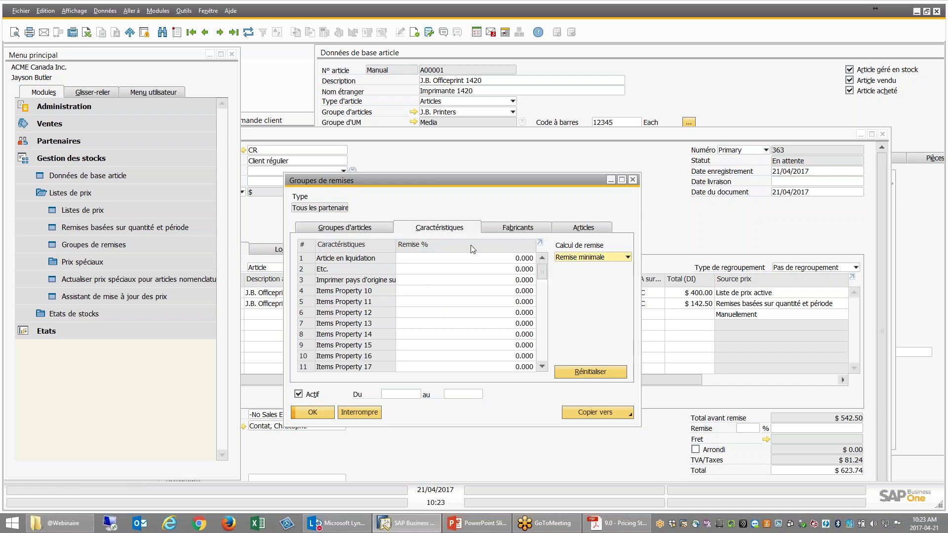
{"action": "left_click", "coordinate": [479, 260]}
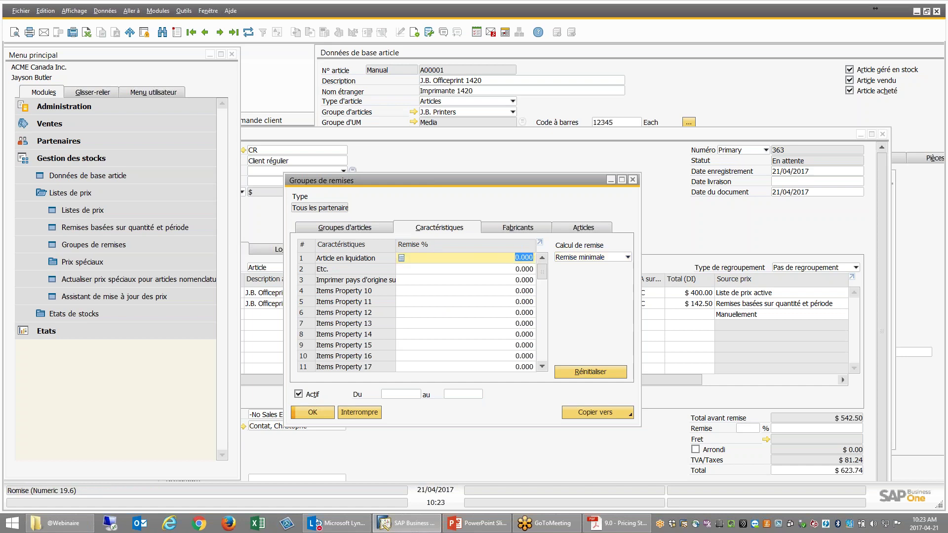
{"action": "left_click_drag", "start_coordinate": [543, 274], "coordinate": [554, 365]}
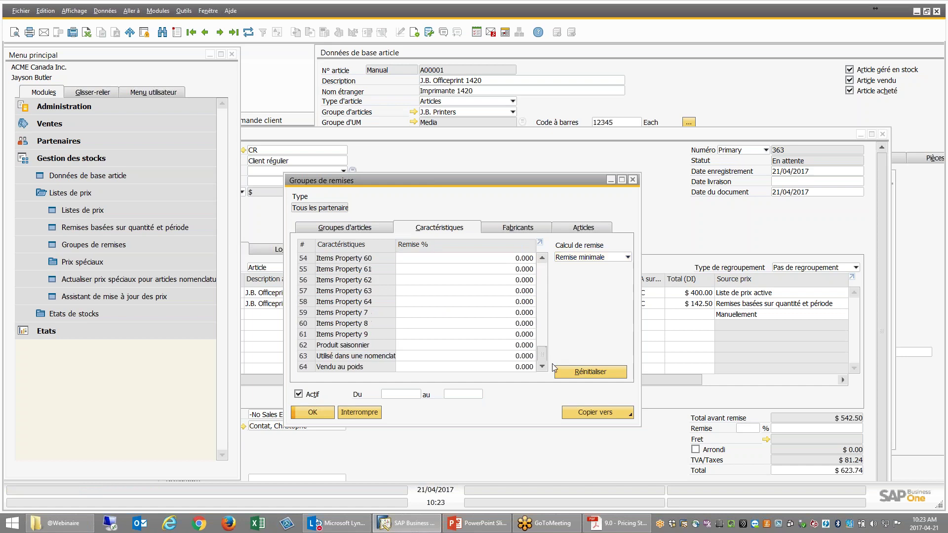
{"action": "left_click", "coordinate": [468, 346]}
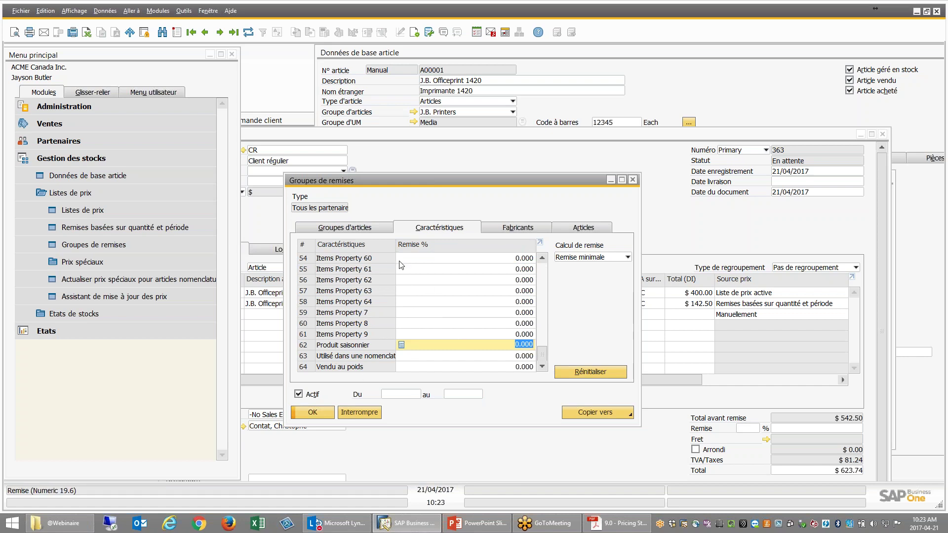
{"action": "left_click_drag", "start_coordinate": [543, 356], "coordinate": [534, 273]}
{"action": "left_click", "coordinate": [486, 261]}
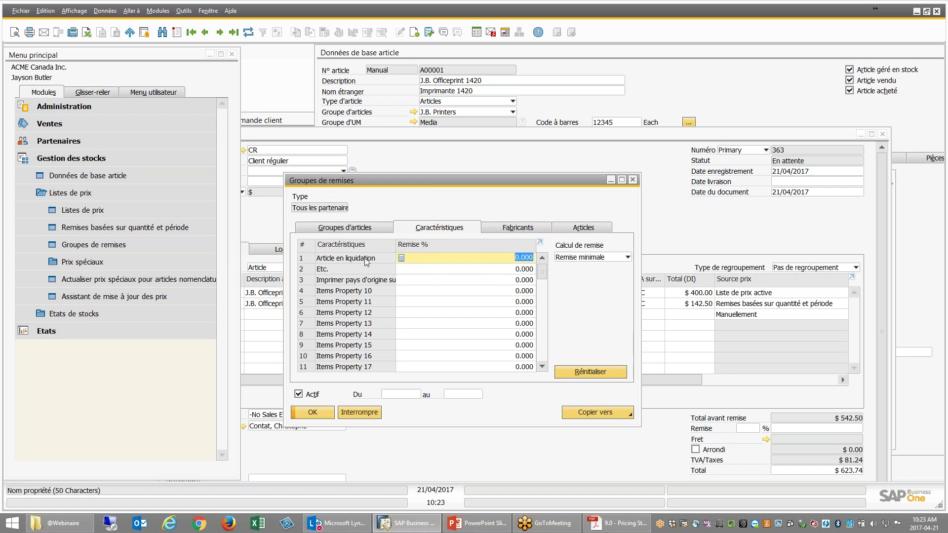
{"action": "left_click_drag", "start_coordinate": [545, 273], "coordinate": [543, 355]}
{"action": "left_click", "coordinate": [423, 345]}
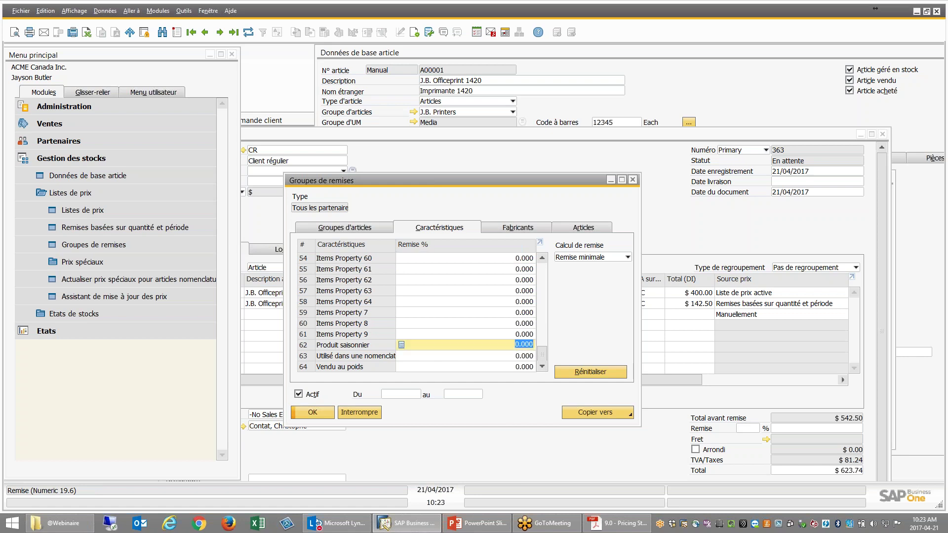
{"action": "left_click_drag", "start_coordinate": [544, 351], "coordinate": [541, 274]}
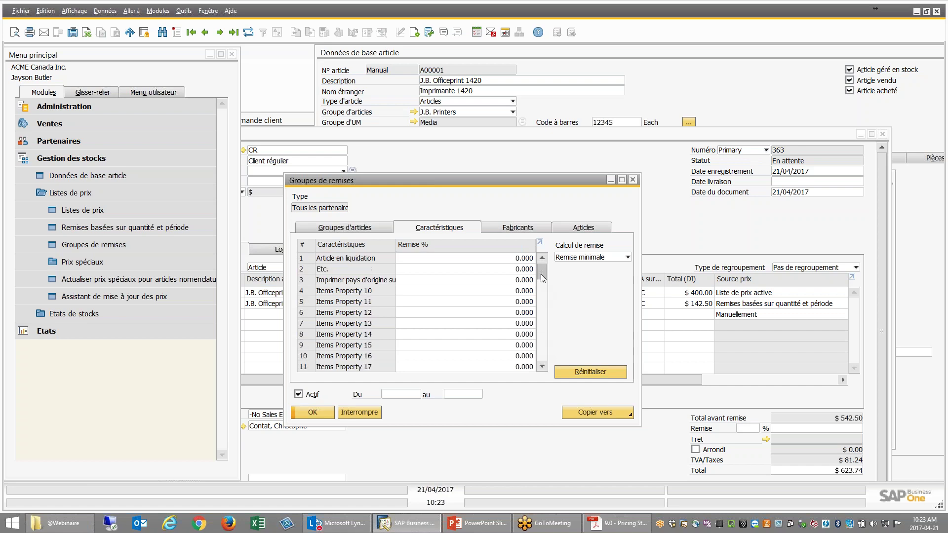
{"action": "left_click", "coordinate": [574, 260]}
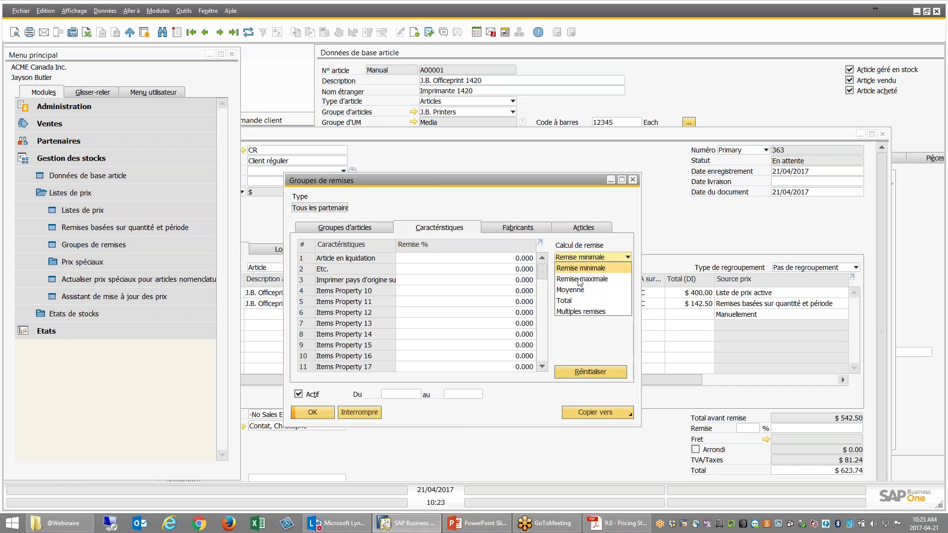
{"action": "left_click", "coordinate": [546, 209]}
Step: Examine the discount group's percentages by manufacturer and its discounts by individual item
{"action": "left_click", "coordinate": [516, 230]}
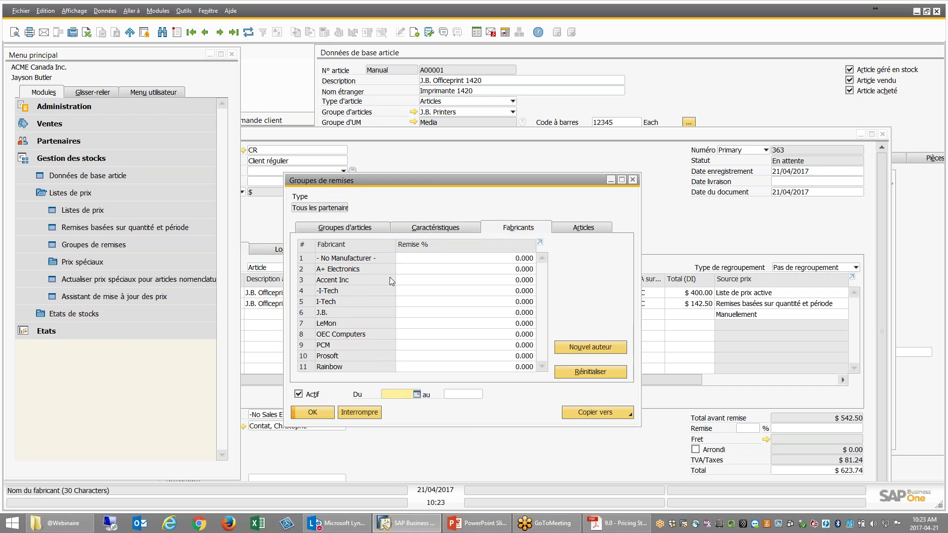
{"action": "left_click", "coordinate": [430, 292]}
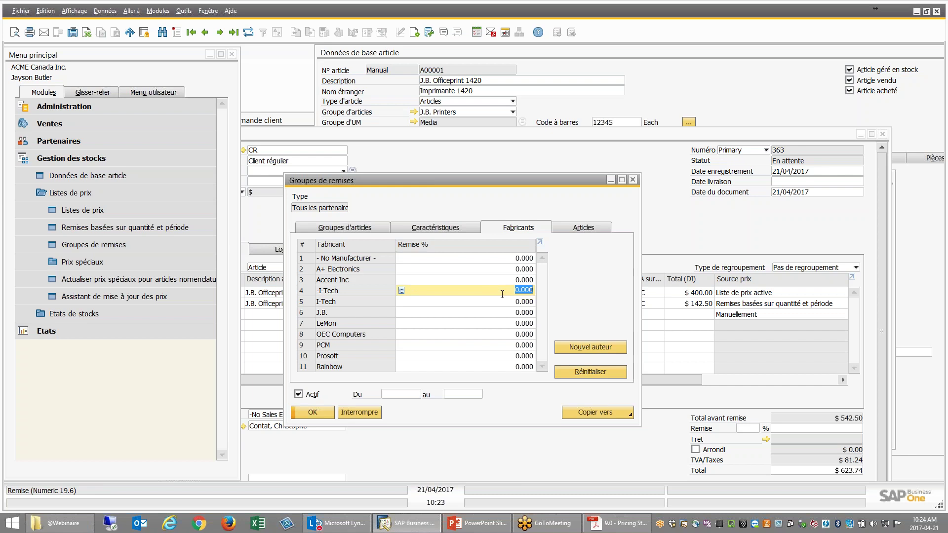
{"action": "left_click", "coordinate": [563, 231]}
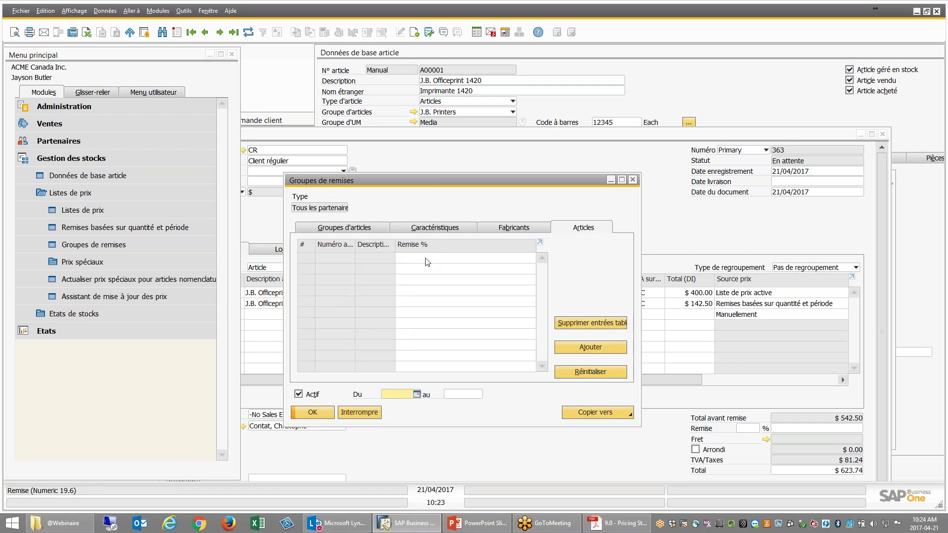
Step: Review the Rainbow Printers discount among the item groups again and close the discount groups
{"action": "left_click", "coordinate": [366, 231]}
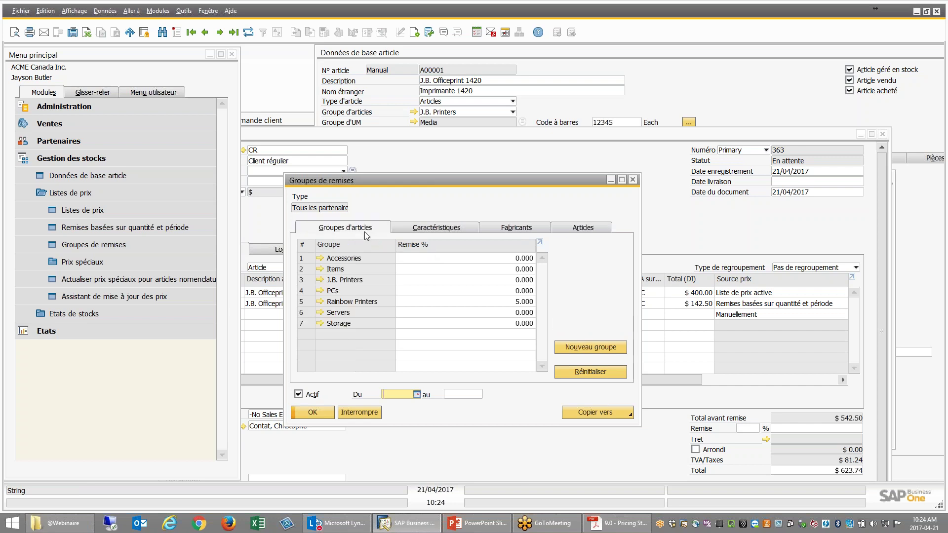
{"action": "left_click", "coordinate": [410, 301]}
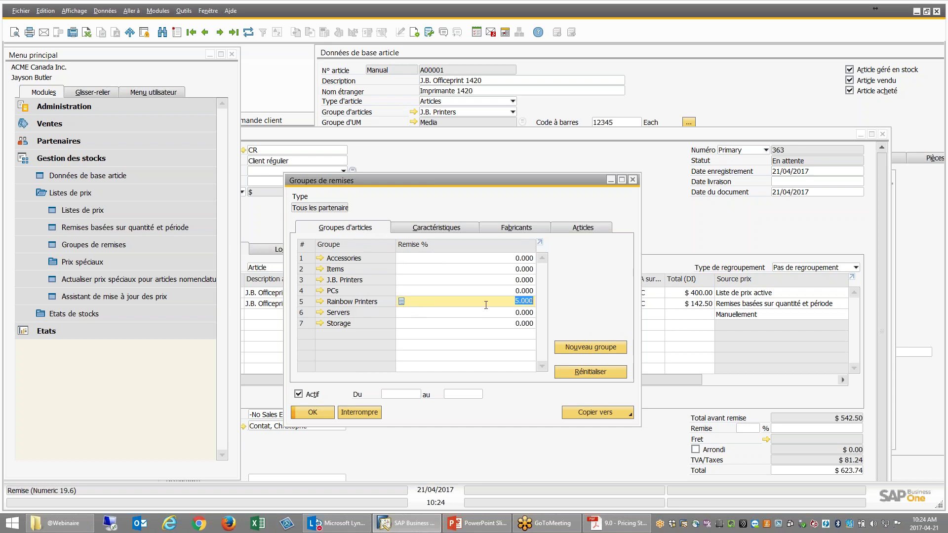
{"action": "left_click", "coordinate": [359, 412]}
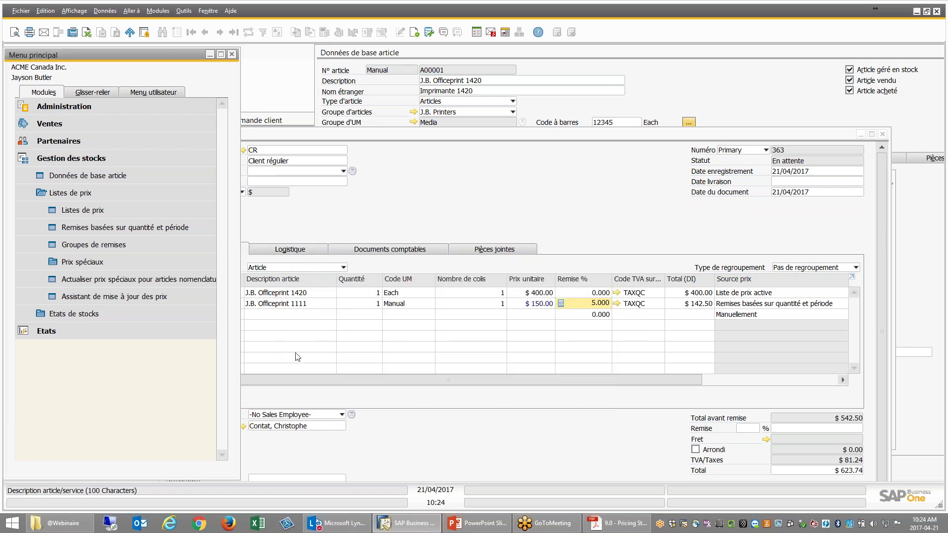
Step: Add item A00003 on the sales order's third line, then enlarge and reposition the order to check the line's full price source
{"action": "left_click", "coordinate": [288, 383]}
{"action": "left_click", "coordinate": [219, 316]}
{"action": "key", "text": "Tab"}
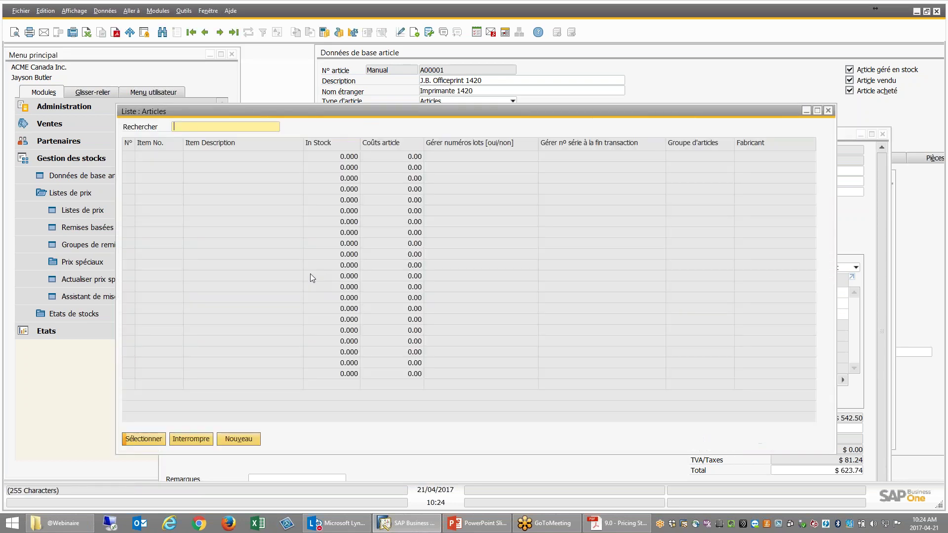
{"action": "double_click", "coordinate": [160, 180]}
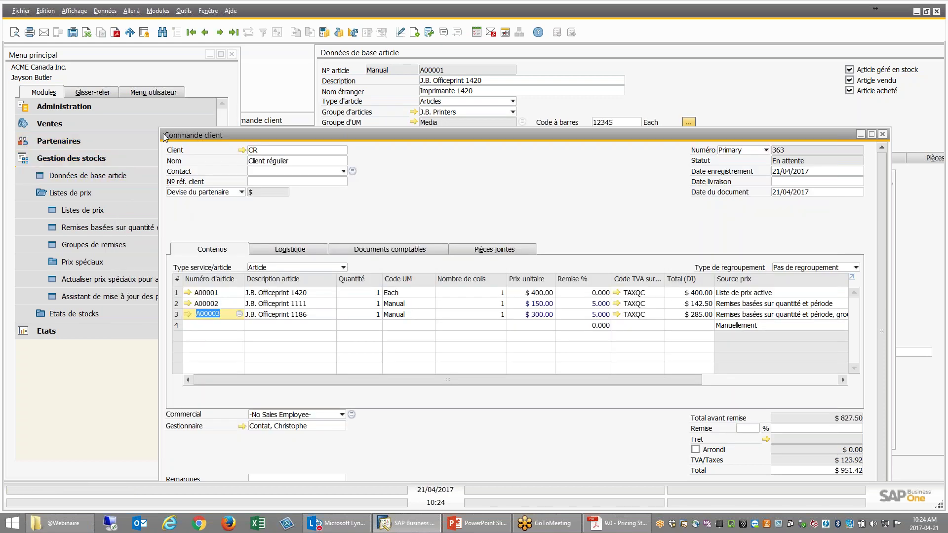
{"action": "left_click_drag", "start_coordinate": [159, 128], "coordinate": [75, 101]}
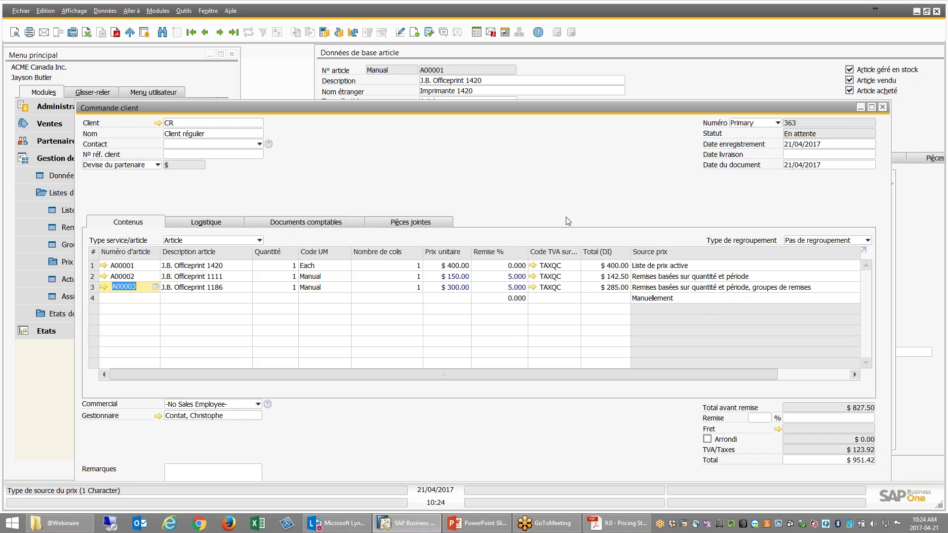
{"action": "left_click_drag", "start_coordinate": [256, 107], "coordinate": [376, 77]}
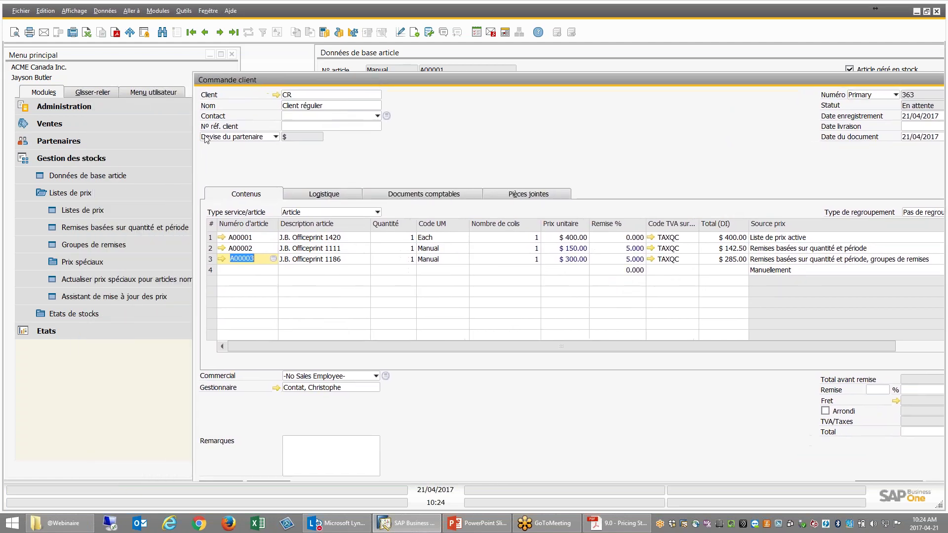
Step: Reopen the discount groups and display the Tous les partenaires record beside the sales order's price sources
{"action": "left_click", "coordinate": [84, 245]}
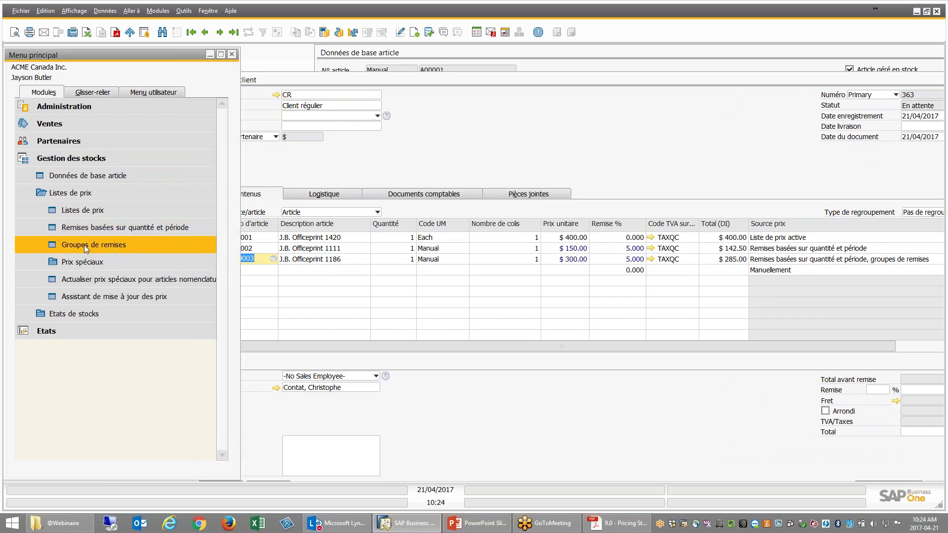
{"action": "left_click", "coordinate": [205, 32]}
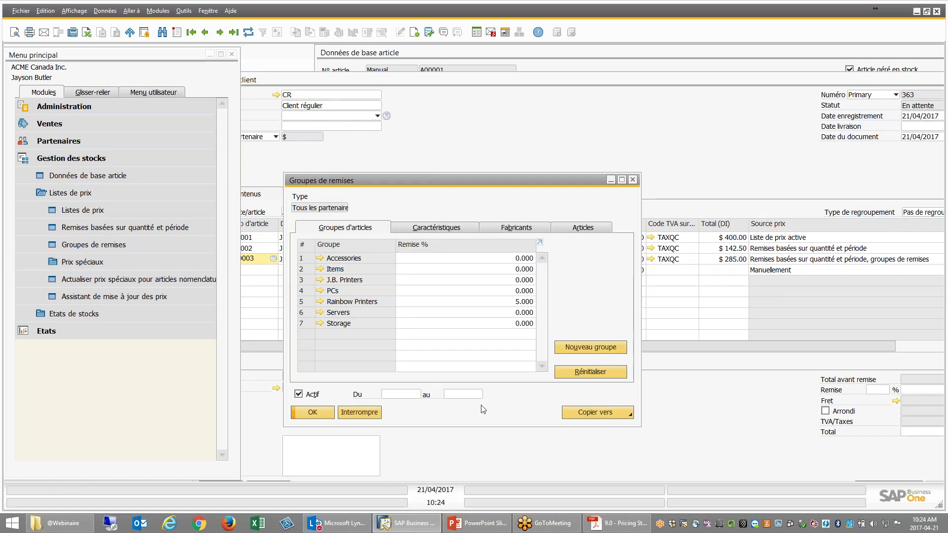
{"action": "left_click_drag", "start_coordinate": [414, 180], "coordinate": [429, 164]}
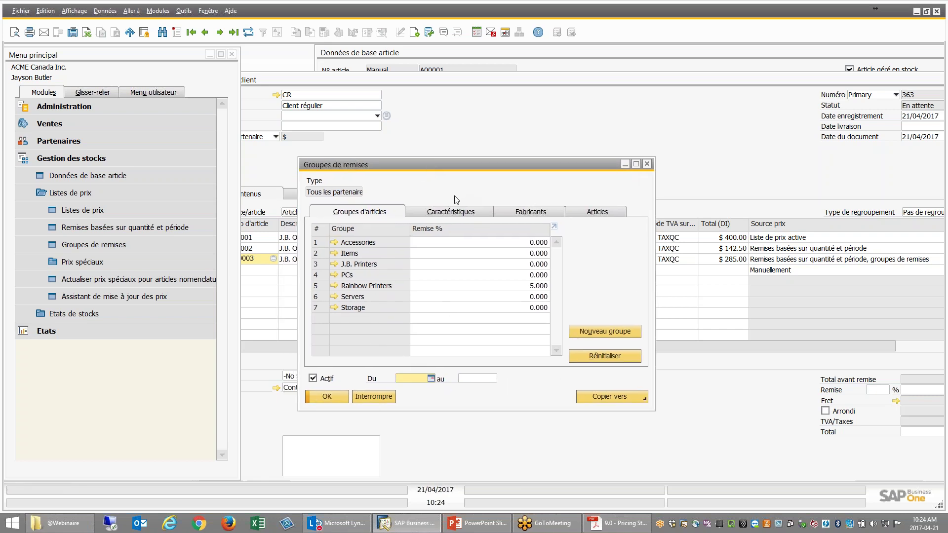
Step: Close the discount groups and display customer CR's special prices to review the discount for item A00004
{"action": "left_click", "coordinate": [366, 397]}
{"action": "left_click", "coordinate": [70, 263]}
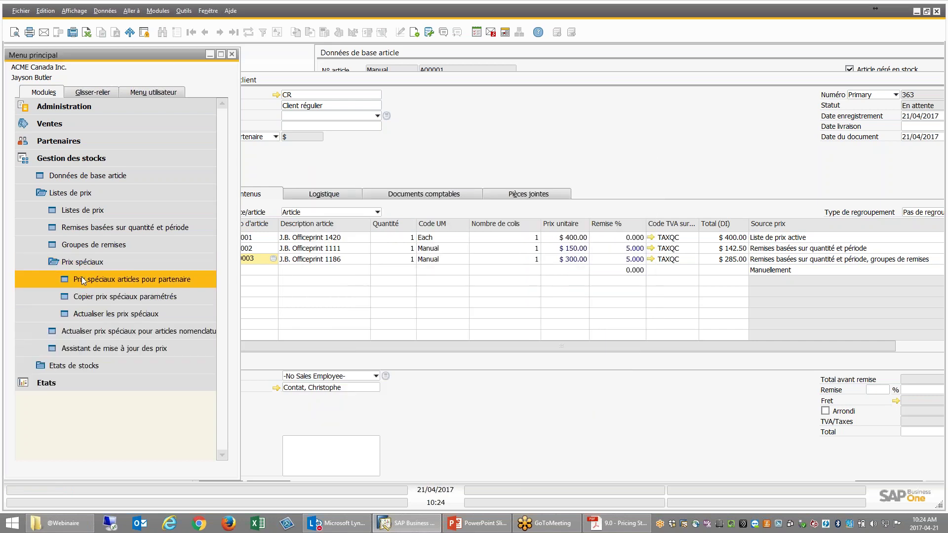
{"action": "left_click", "coordinate": [81, 277]}
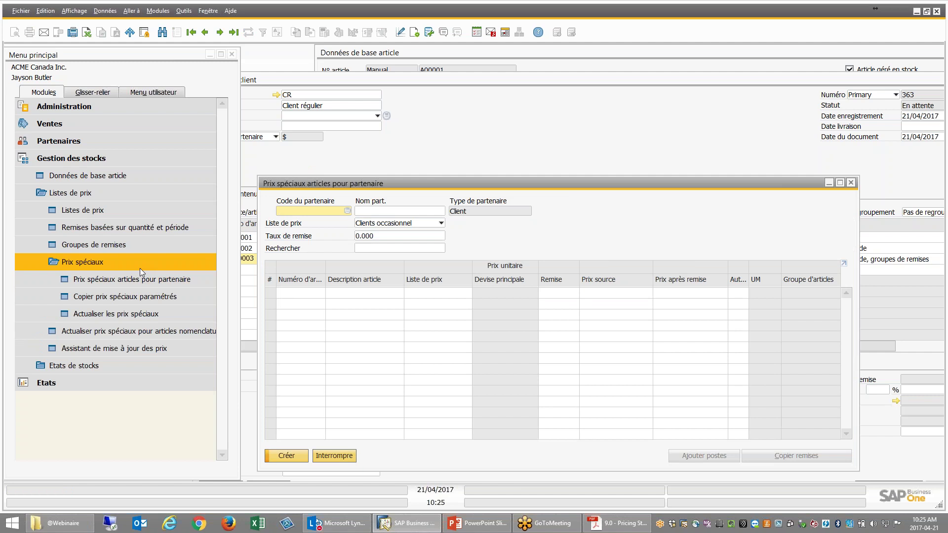
{"action": "left_click", "coordinate": [206, 32]}
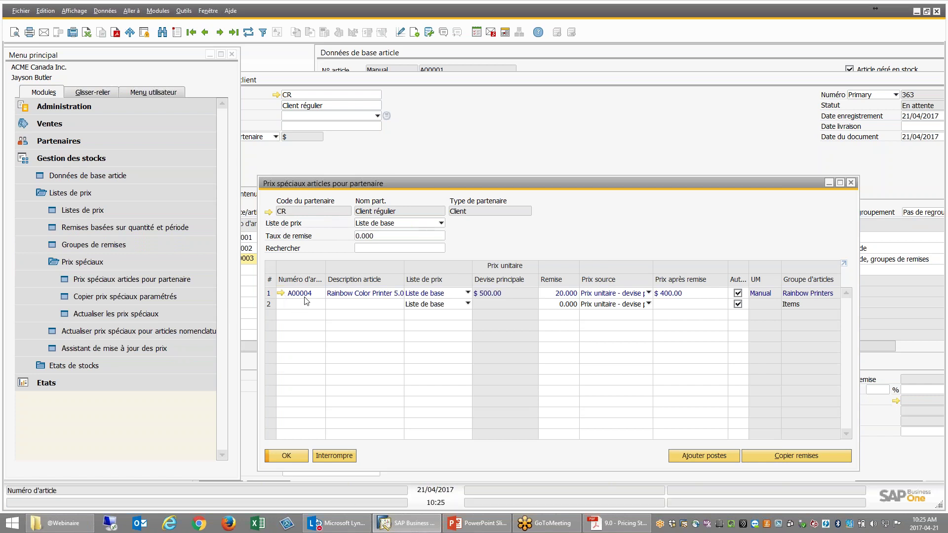
{"action": "left_click", "coordinate": [566, 294]}
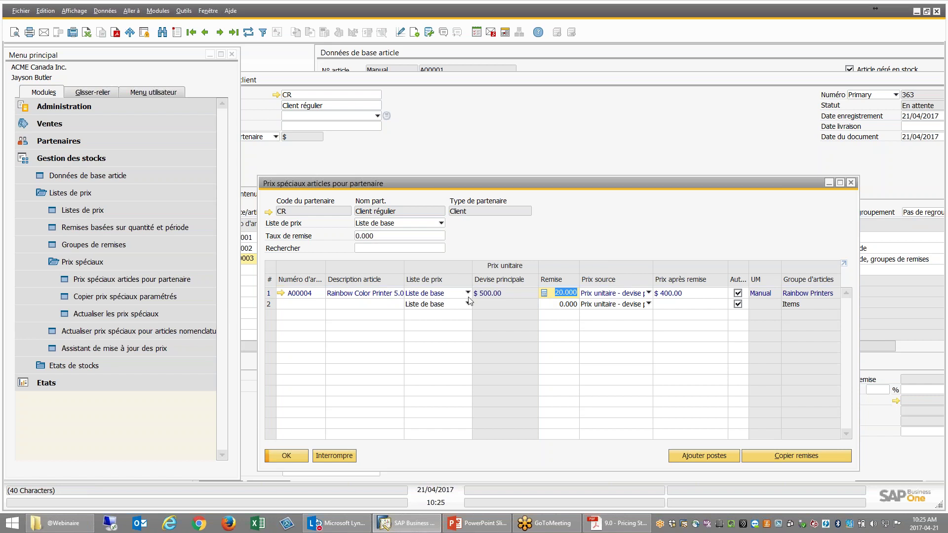
Step: Open the period discounts behind the A00004 special price and review the validity end, price list and discount
{"action": "double_click", "coordinate": [269, 294]}
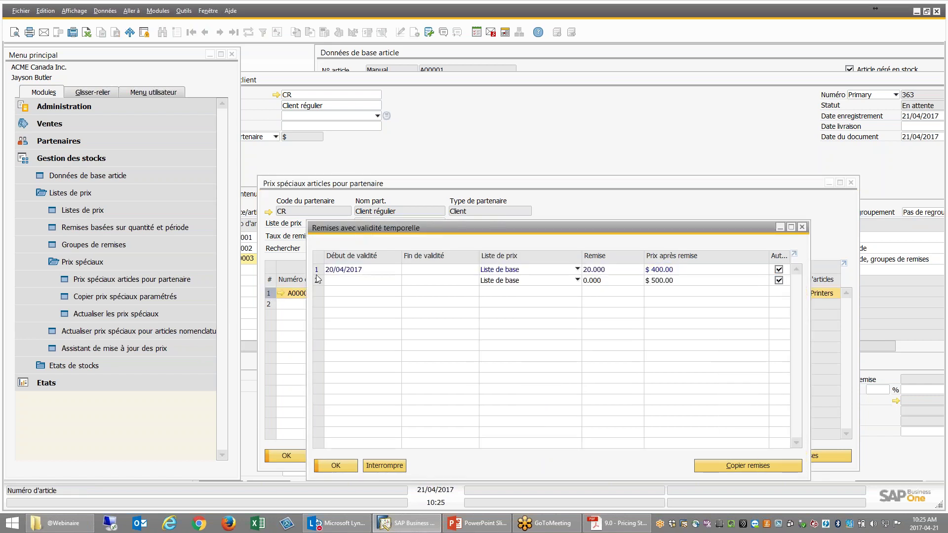
{"action": "left_click", "coordinate": [433, 269]}
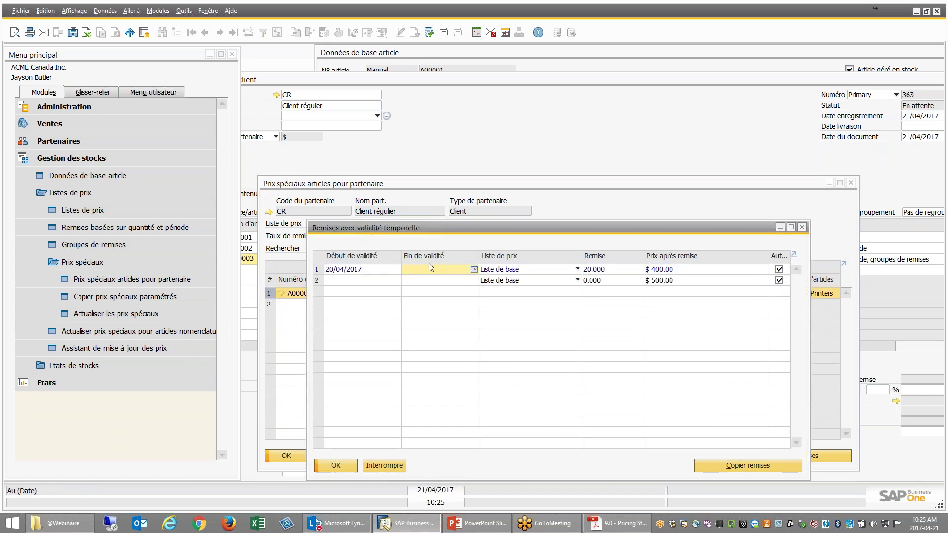
{"action": "key", "text": "Tab"}
{"action": "key", "text": "Tab"}
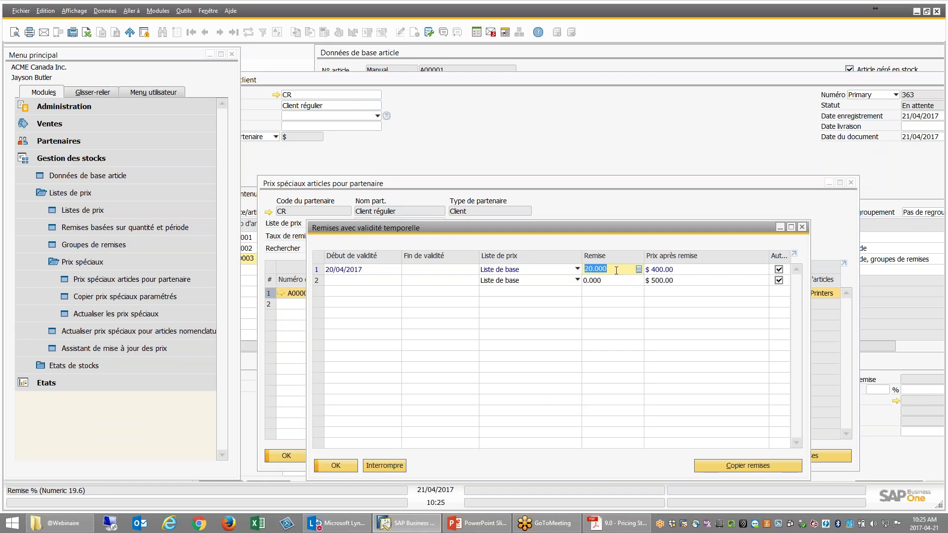
Step: Review the quantity-based discounts under the A00004 validity period and close all the special price windows
{"action": "double_click", "coordinate": [321, 273]}
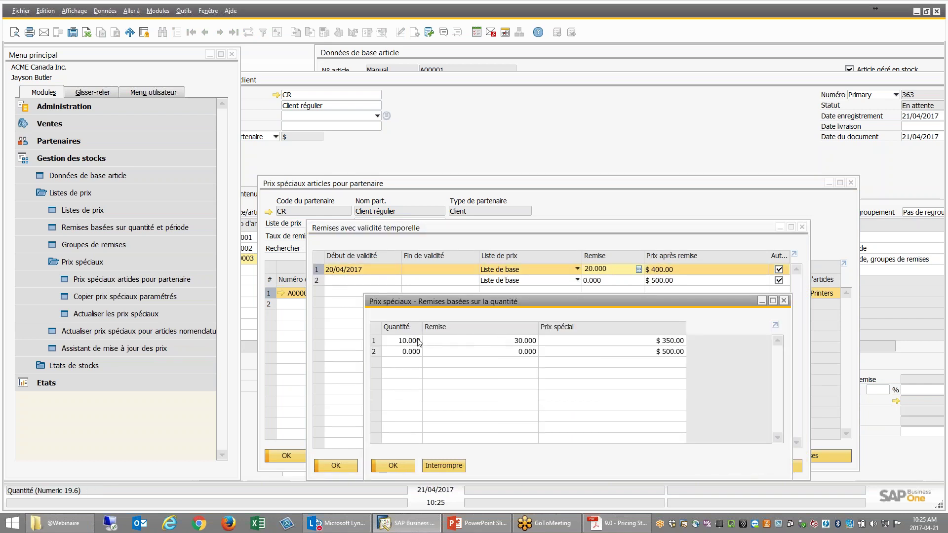
{"action": "left_click", "coordinate": [514, 342]}
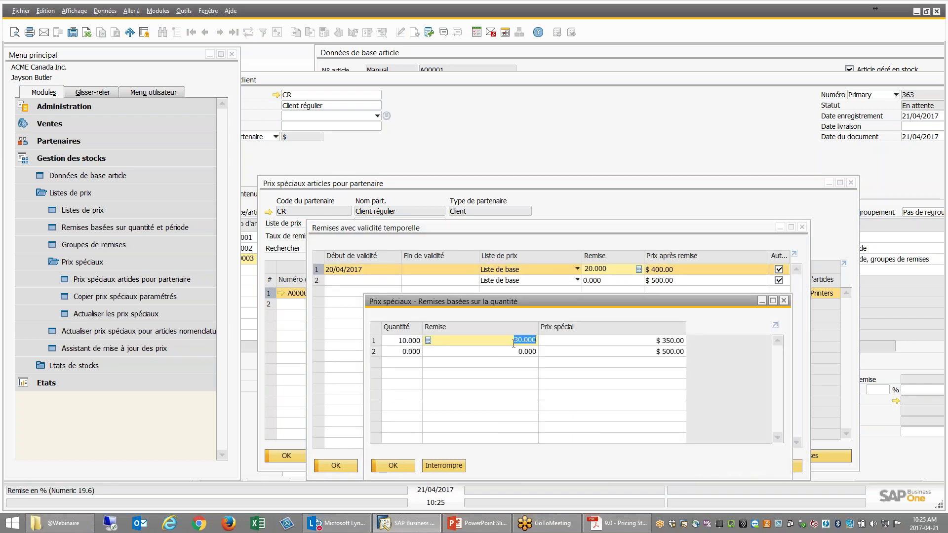
{"action": "left_click", "coordinate": [444, 466]}
{"action": "left_click", "coordinate": [383, 464]}
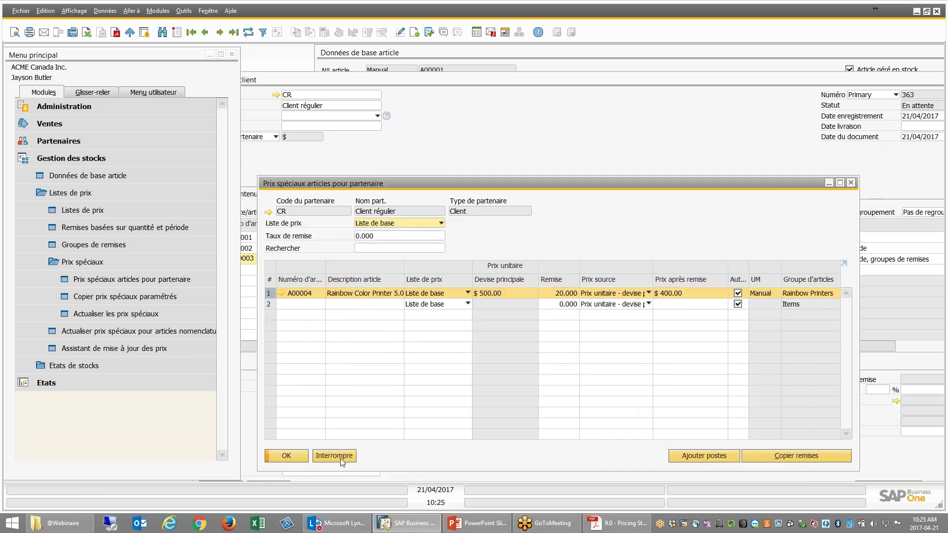
{"action": "left_click", "coordinate": [334, 456]}
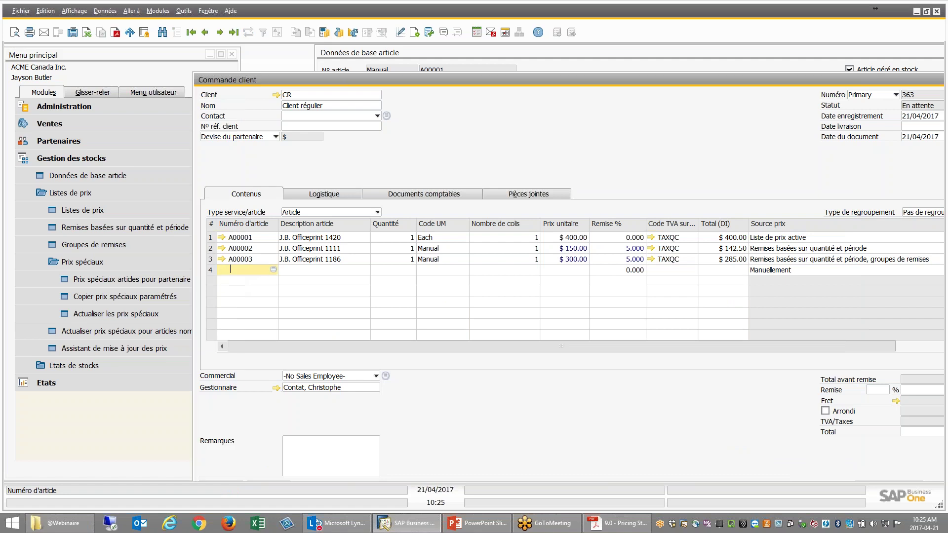
Step: Add item A00004 on the sales order's fourth line and check its discount and price source
{"action": "key", "text": "Tab"}
{"action": "left_click", "coordinate": [188, 190]}
{"action": "double_click", "coordinate": [189, 191]}
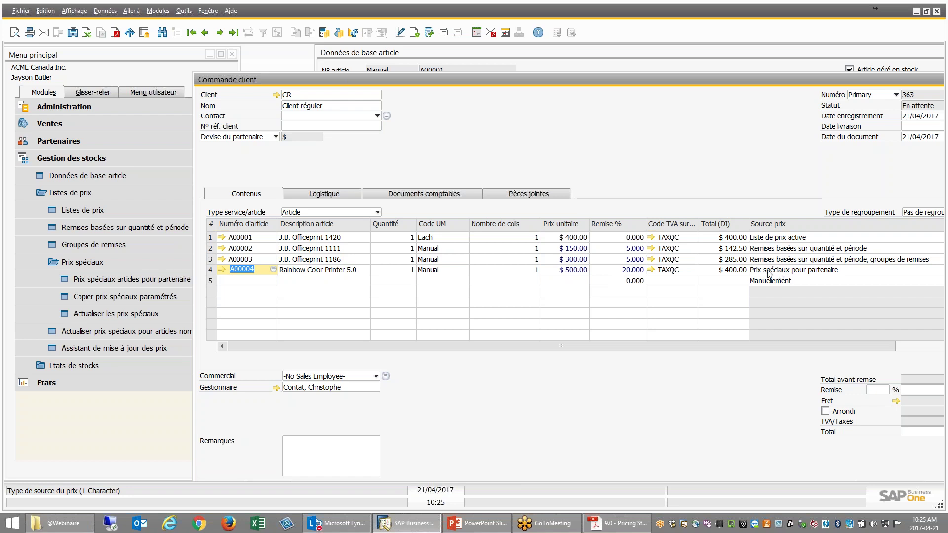
{"action": "left_click", "coordinate": [637, 273]}
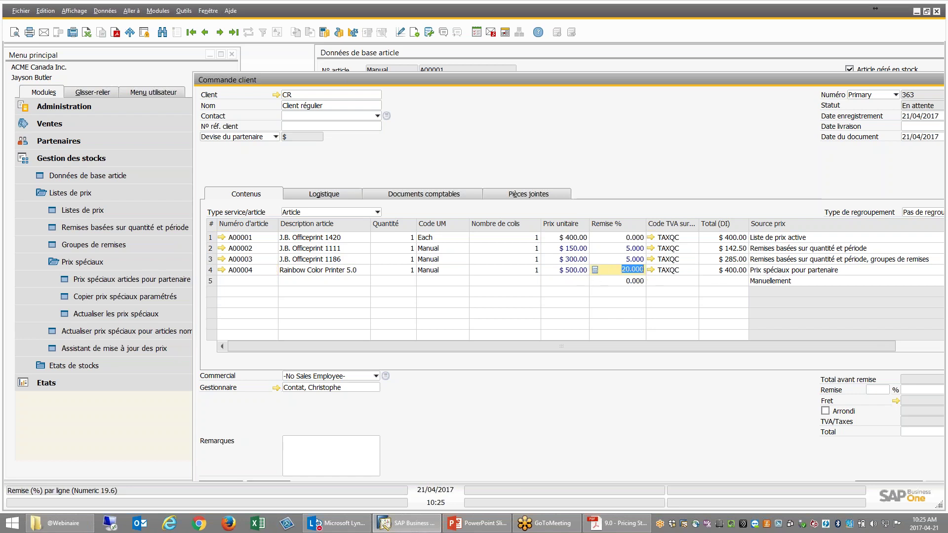
Step: Set the quantity of item A00004 on the sales order to 10
{"action": "left_click", "coordinate": [393, 274]}
{"action": "type", "text": "10"}
{"action": "key", "text": "Tab"}
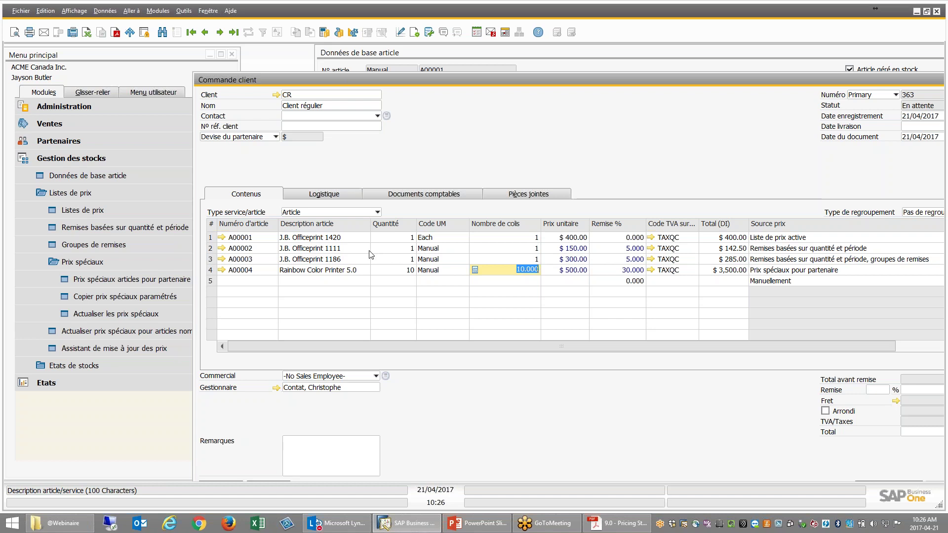
Step: Move the sales order clear of the main menu, then briefly reopen and close the partner special prices form
{"action": "left_click", "coordinate": [113, 265]}
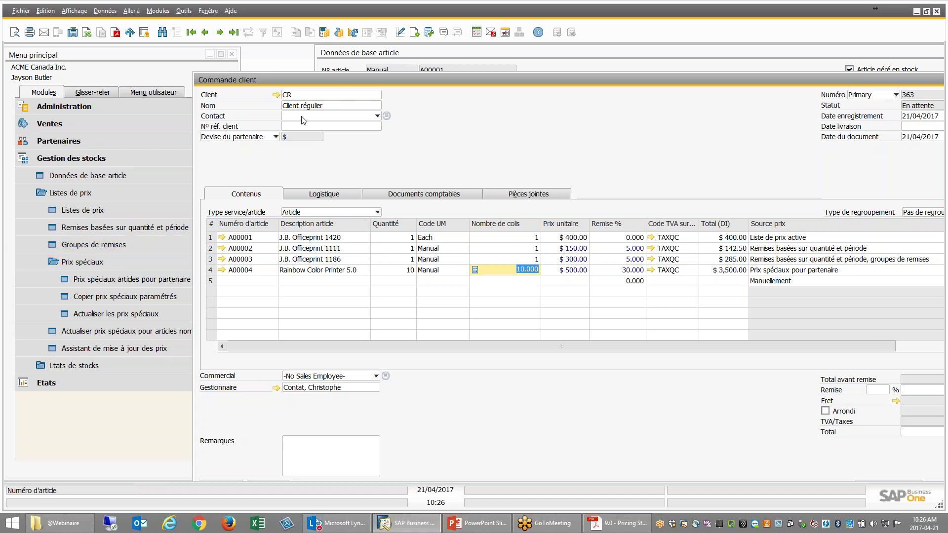
{"action": "left_click_drag", "start_coordinate": [302, 82], "coordinate": [356, 73]}
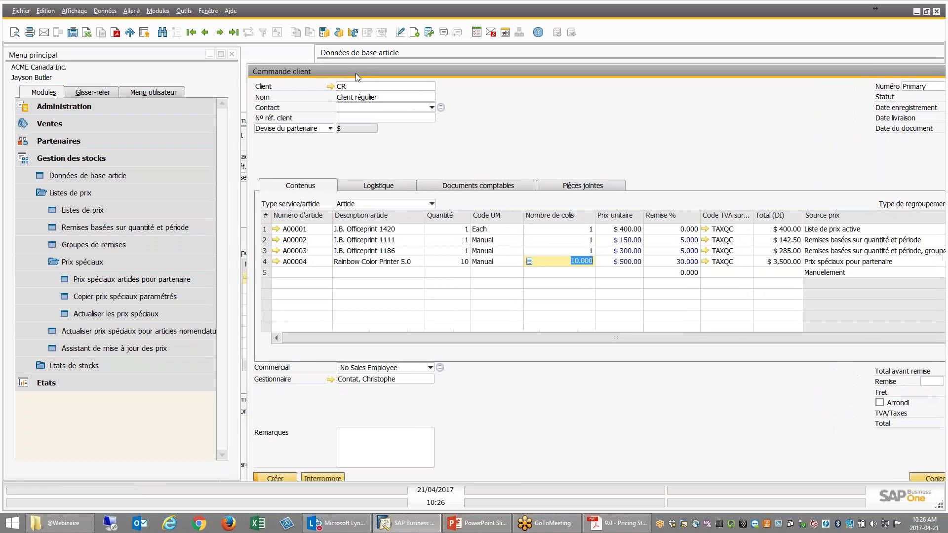
{"action": "left_click", "coordinate": [147, 281]}
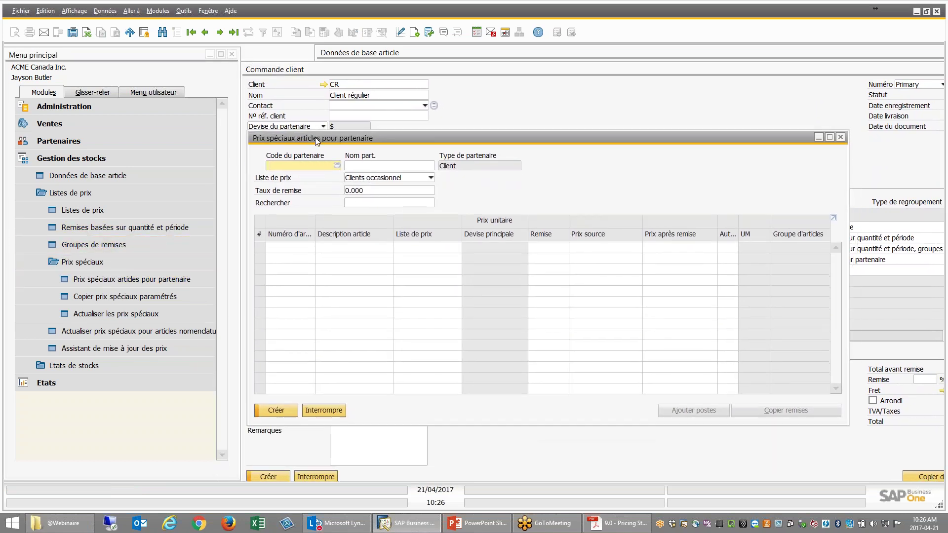
{"action": "left_click", "coordinate": [320, 410]}
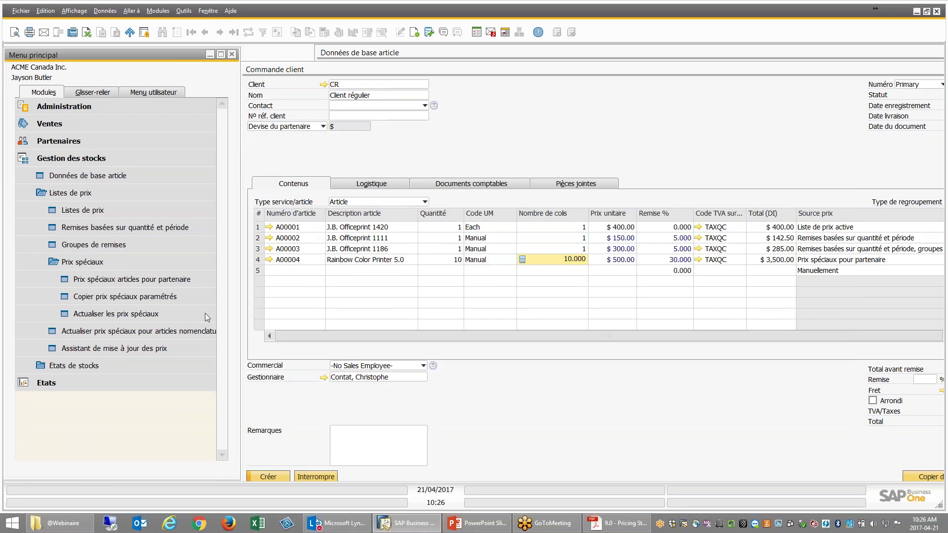
Step: Open the form for copying special prices, enter CR as the source partner and reposition the form
{"action": "left_click", "coordinate": [134, 297]}
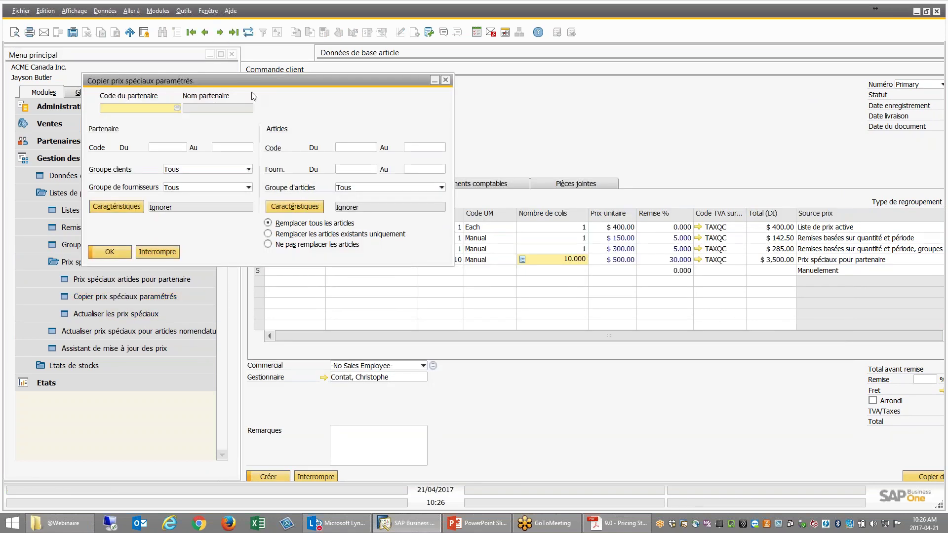
{"action": "left_click_drag", "start_coordinate": [250, 82], "coordinate": [248, 76]}
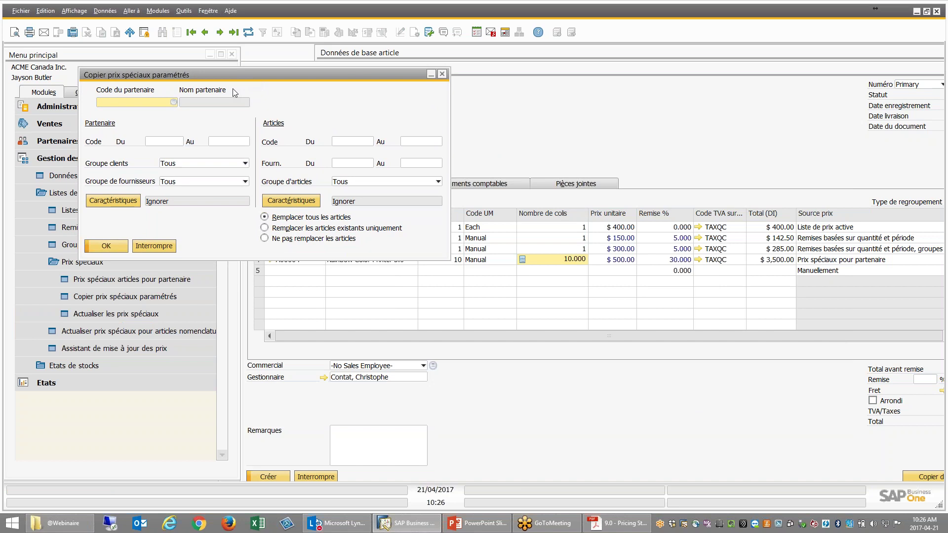
{"action": "type", "text": "CR"}
{"action": "key", "text": "Tab"}
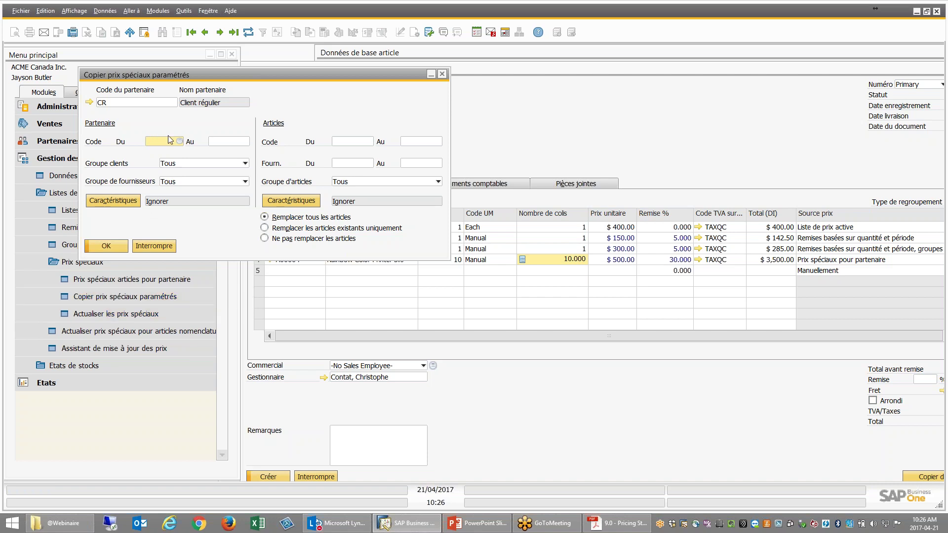
{"action": "left_click_drag", "start_coordinate": [202, 75], "coordinate": [213, 75]}
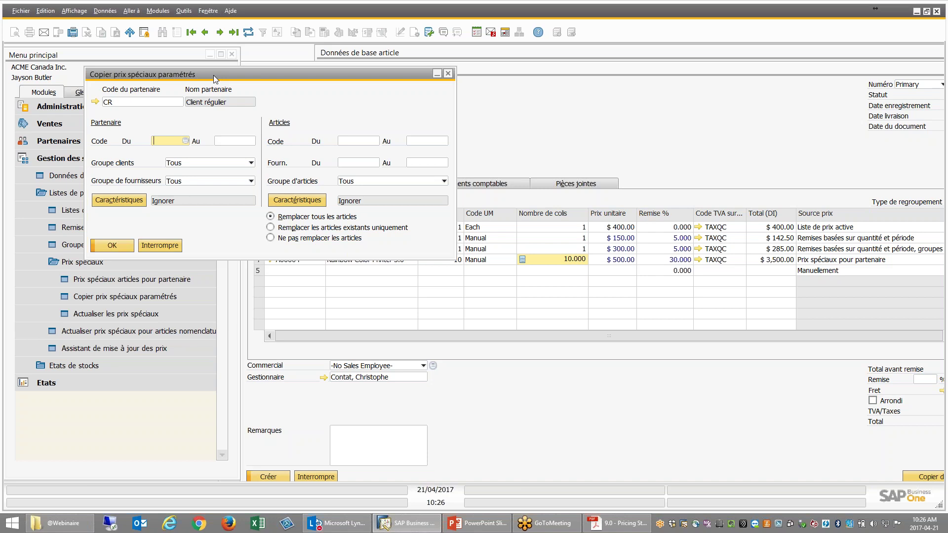
{"action": "left_click_drag", "start_coordinate": [215, 75], "coordinate": [222, 78]}
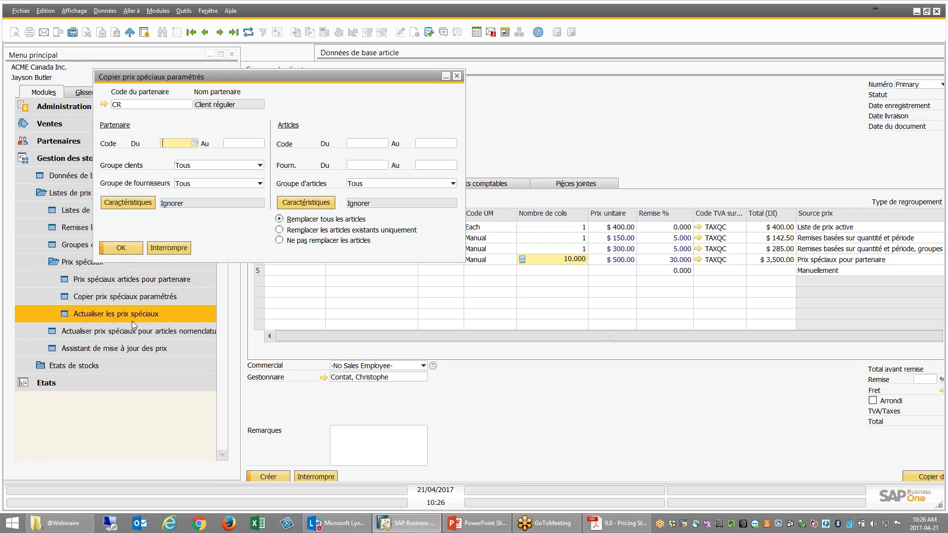
{"action": "left_click_drag", "start_coordinate": [257, 76], "coordinate": [262, 83]}
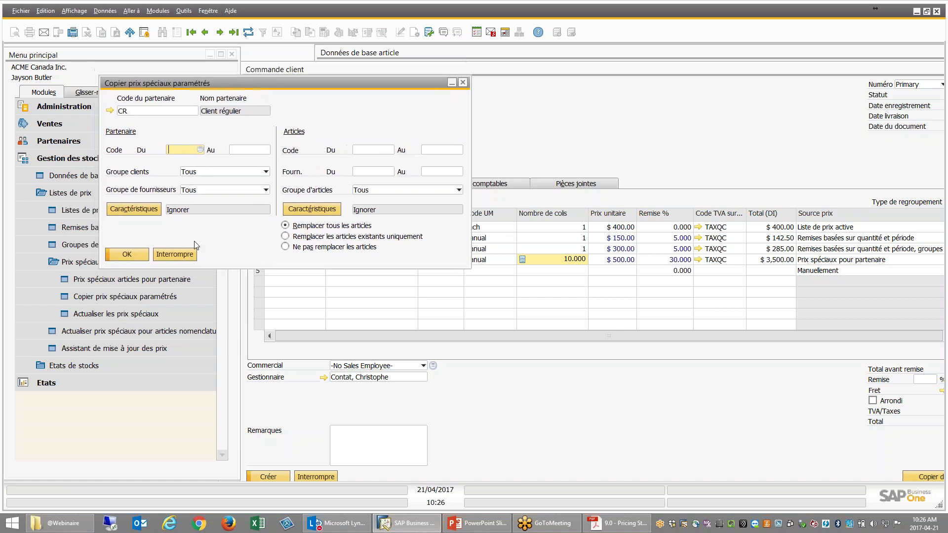
Step: Review the discount percentage options for updating special prices, then close both the update and copy forms without applying them
{"action": "left_click", "coordinate": [138, 314]}
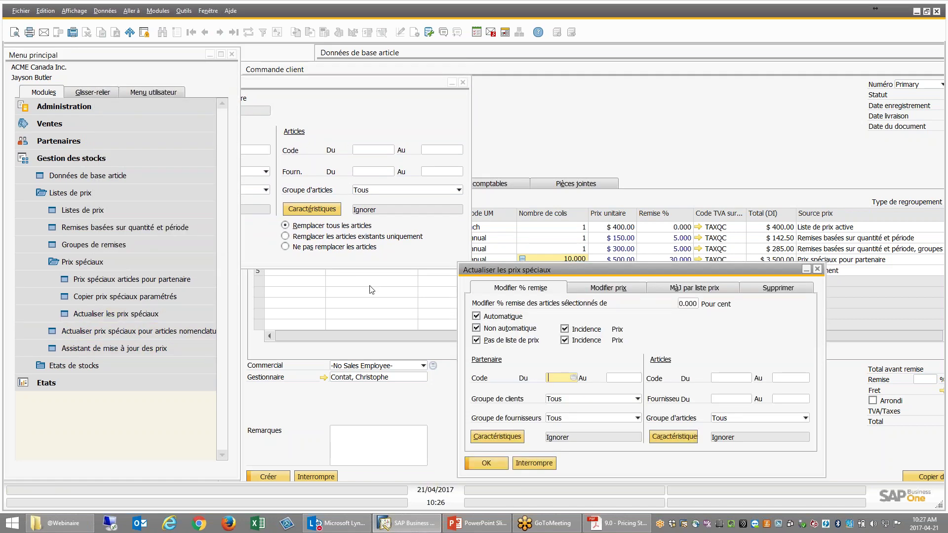
{"action": "left_click_drag", "start_coordinate": [588, 264], "coordinate": [556, 224]}
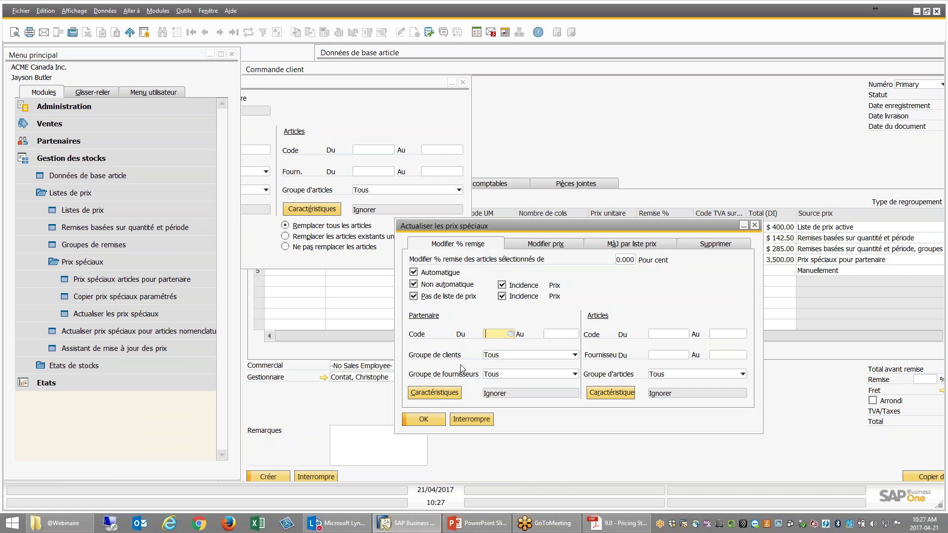
{"action": "left_click", "coordinate": [472, 419]}
{"action": "left_click", "coordinate": [331, 256]}
{"action": "left_click", "coordinate": [174, 254]}
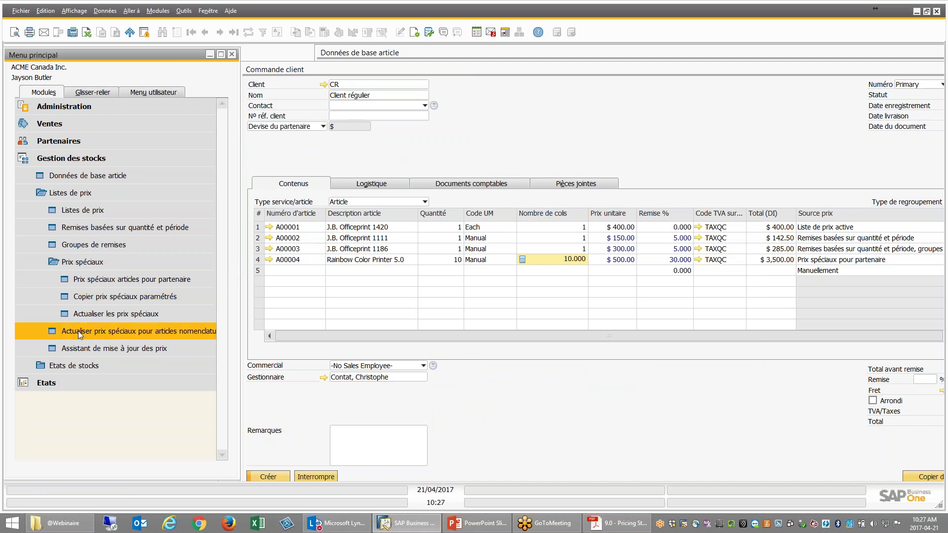
Step: Open the selection criteria of the Liste des articles avec quantités et prix stock report and review its item property filters
{"action": "left_click", "coordinate": [74, 365]}
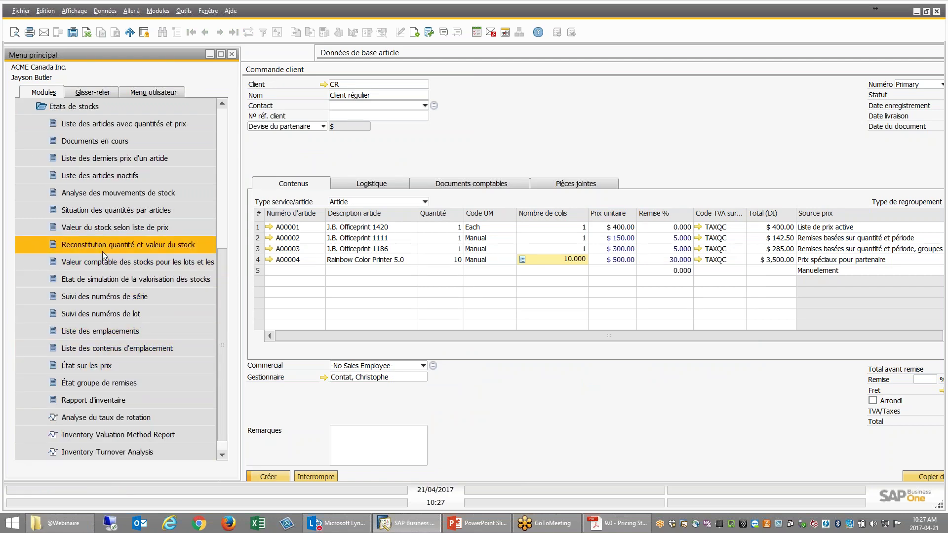
{"action": "left_click", "coordinate": [106, 126]}
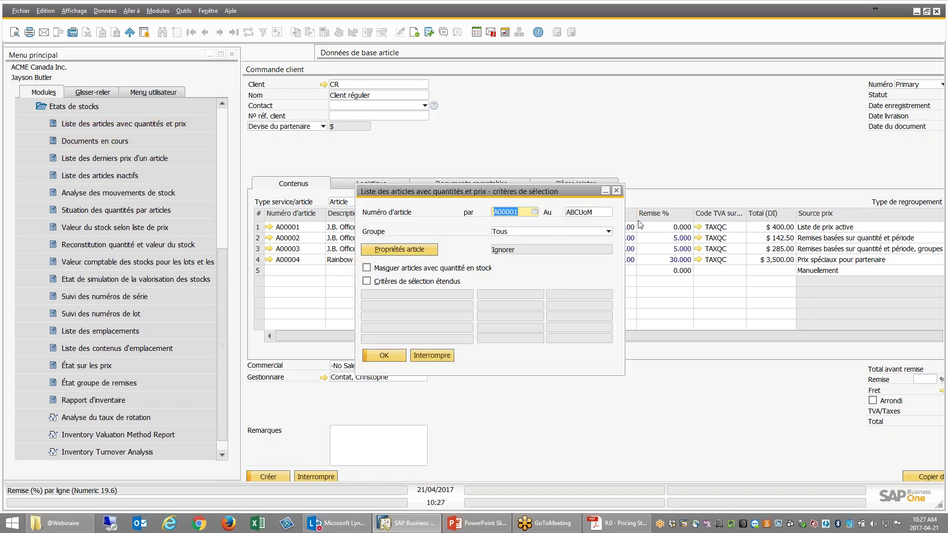
{"action": "left_click_drag", "start_coordinate": [410, 194], "coordinate": [367, 171]}
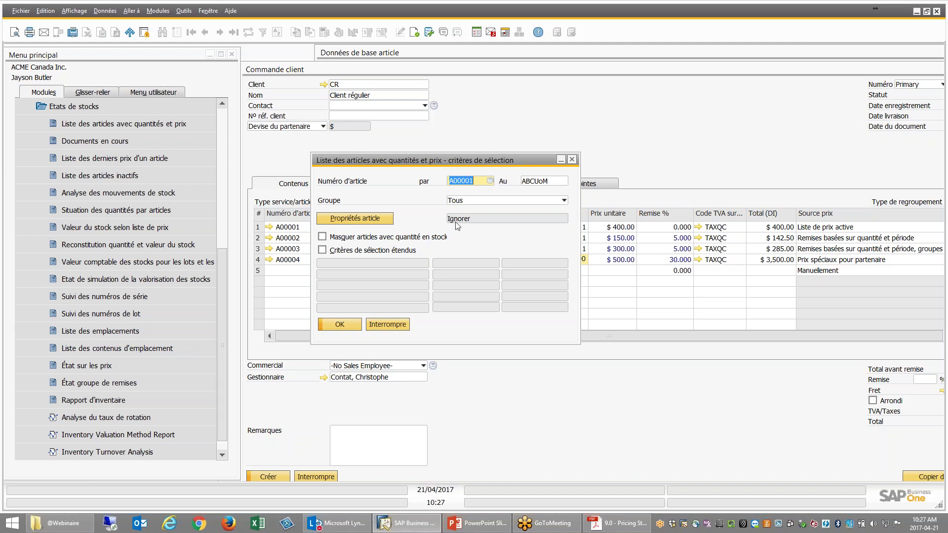
{"action": "left_click", "coordinate": [365, 220]}
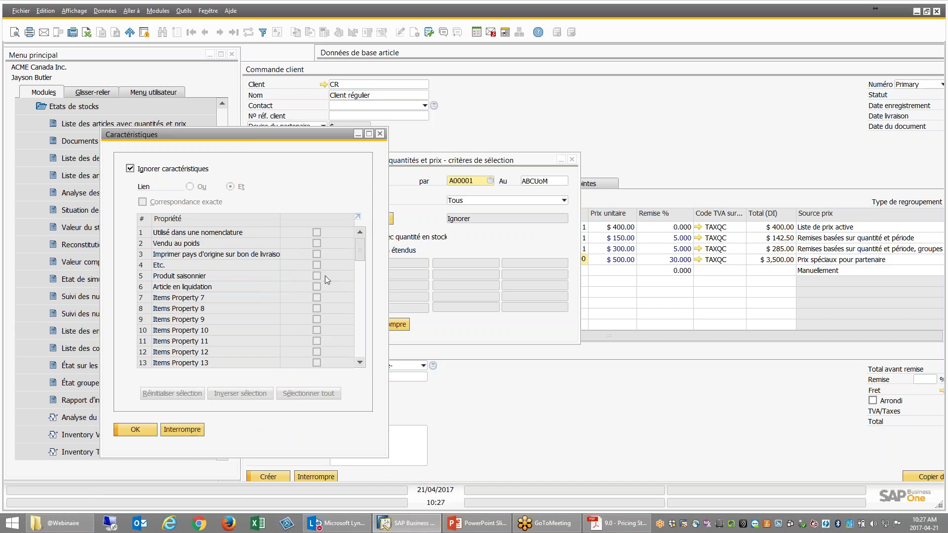
{"action": "left_click", "coordinate": [200, 433]}
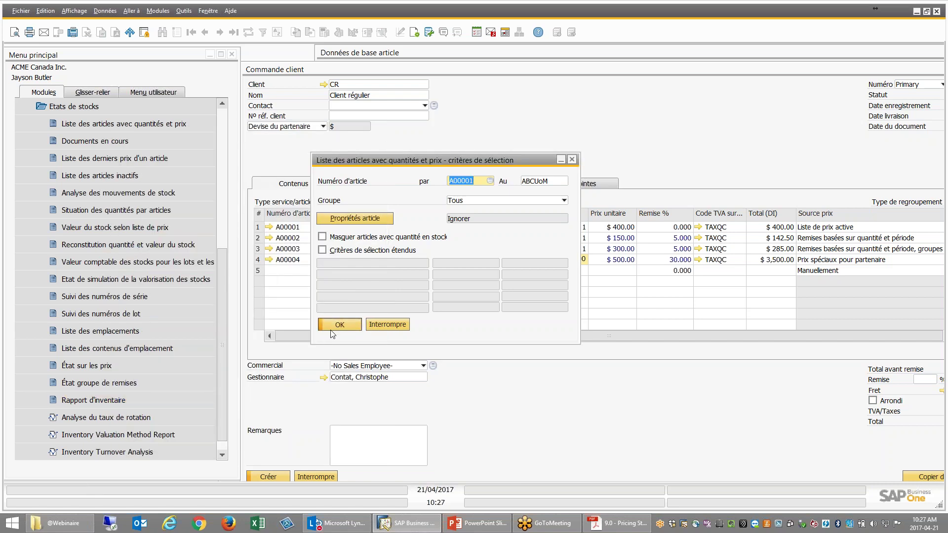
Step: Run the report for items A00001 to ABCUoM in all groups and examine the prices across every price list
{"action": "left_click", "coordinate": [340, 326]}
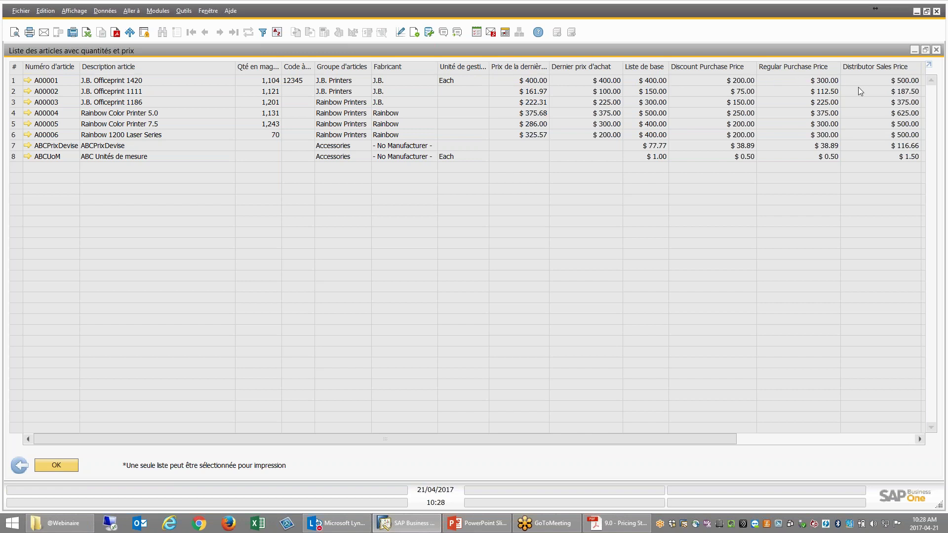
{"action": "left_click_drag", "start_coordinate": [693, 439], "coordinate": [878, 400]}
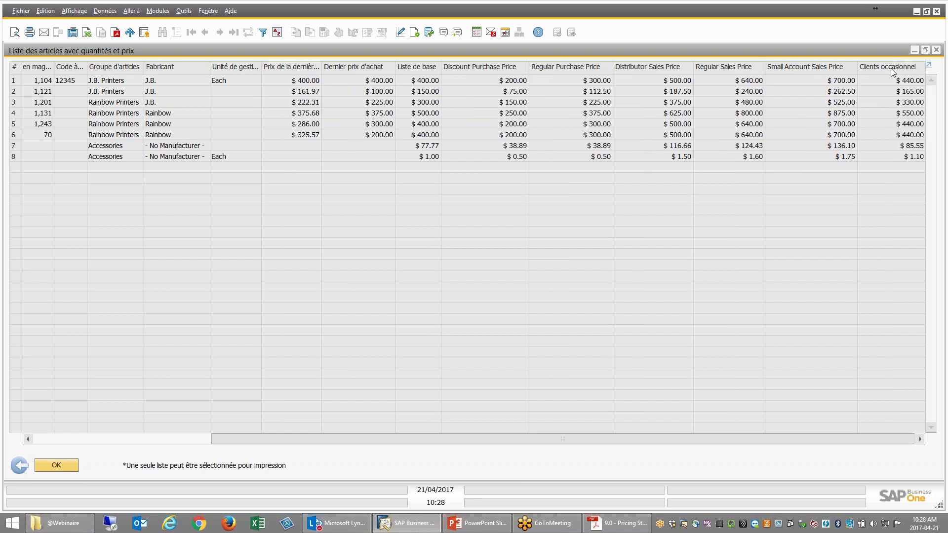
{"action": "left_click_drag", "start_coordinate": [258, 442], "coordinate": [56, 429]}
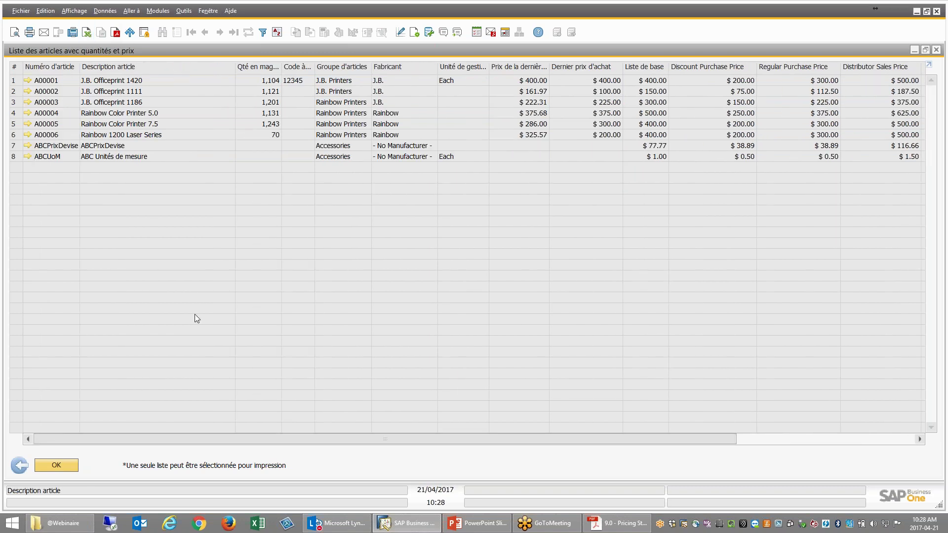
Step: Close the stock list report and its criteria, then run État sur les prix for the Liste de base price list
{"action": "left_click", "coordinate": [20, 468]}
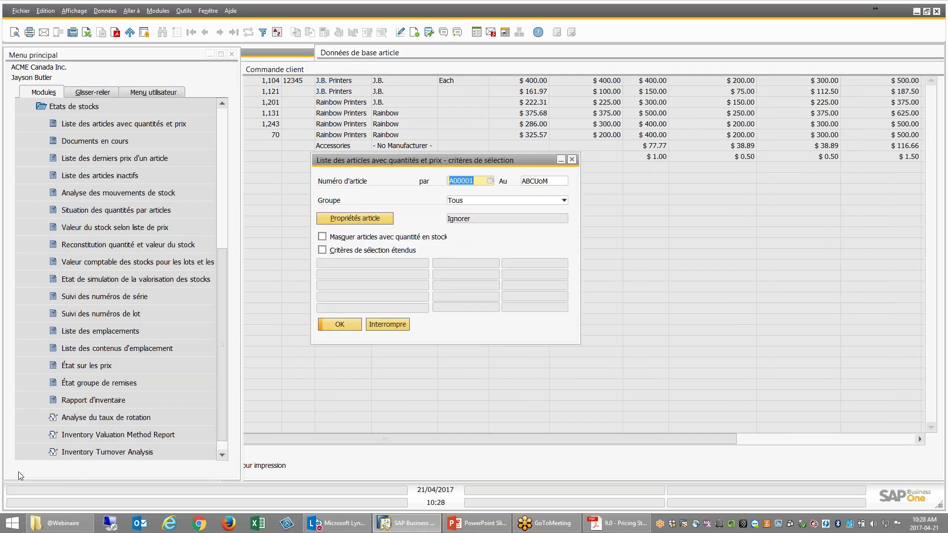
{"action": "left_click", "coordinate": [384, 326]}
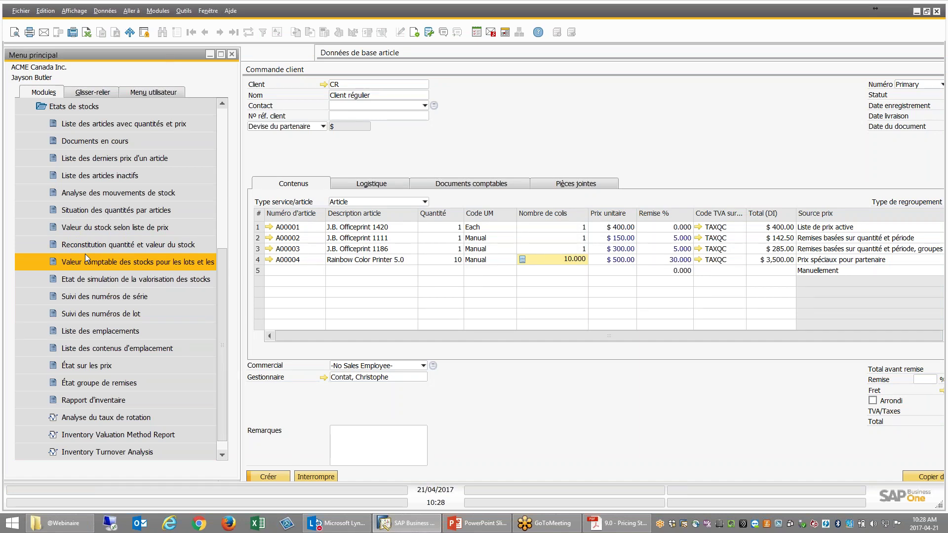
{"action": "left_click", "coordinate": [108, 364]}
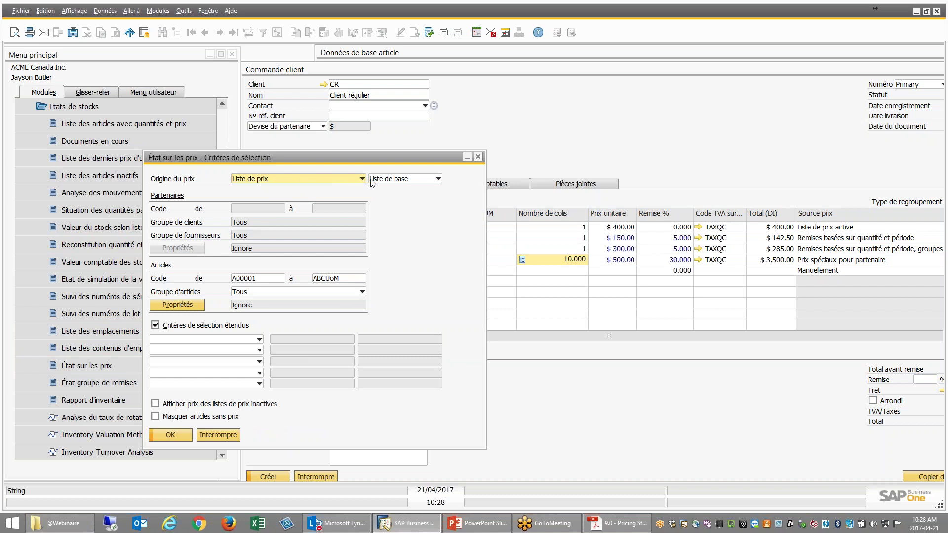
{"action": "left_click", "coordinate": [340, 179]}
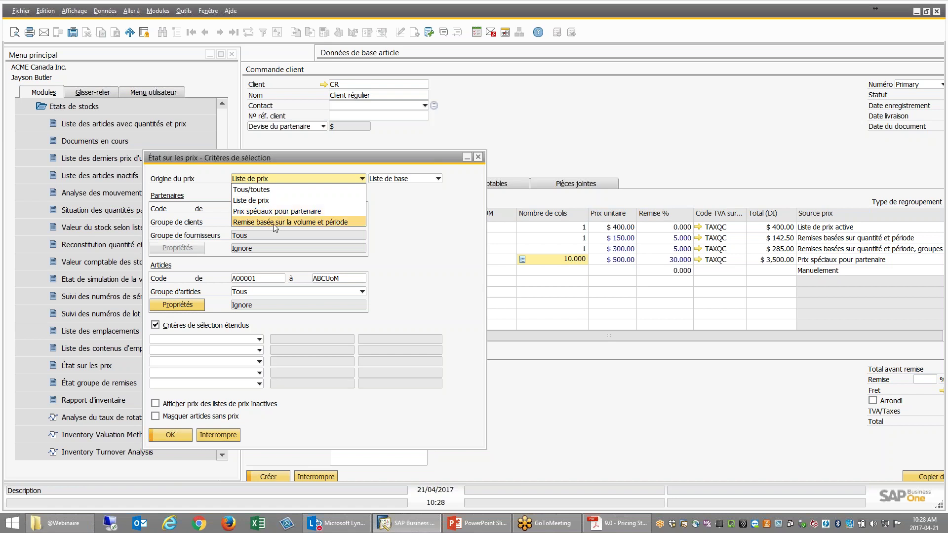
{"action": "left_click", "coordinate": [262, 201]}
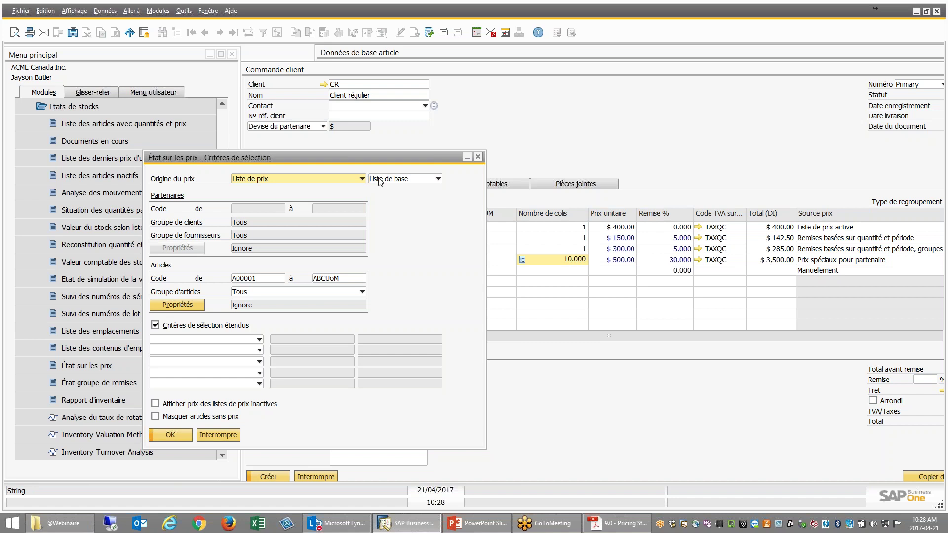
{"action": "left_click", "coordinate": [176, 438]}
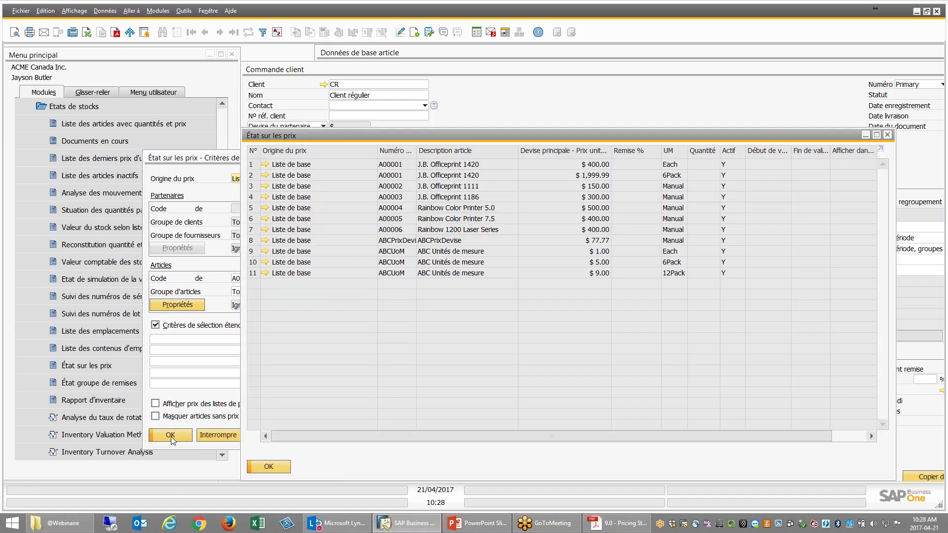
Step: Examine the ABCUoM prices for each unit of measure in the price report, then close the results
{"action": "left_click", "coordinate": [547, 252]}
{"action": "left_click", "coordinate": [536, 264]}
{"action": "left_click", "coordinate": [569, 278]}
{"action": "left_click", "coordinate": [599, 253]}
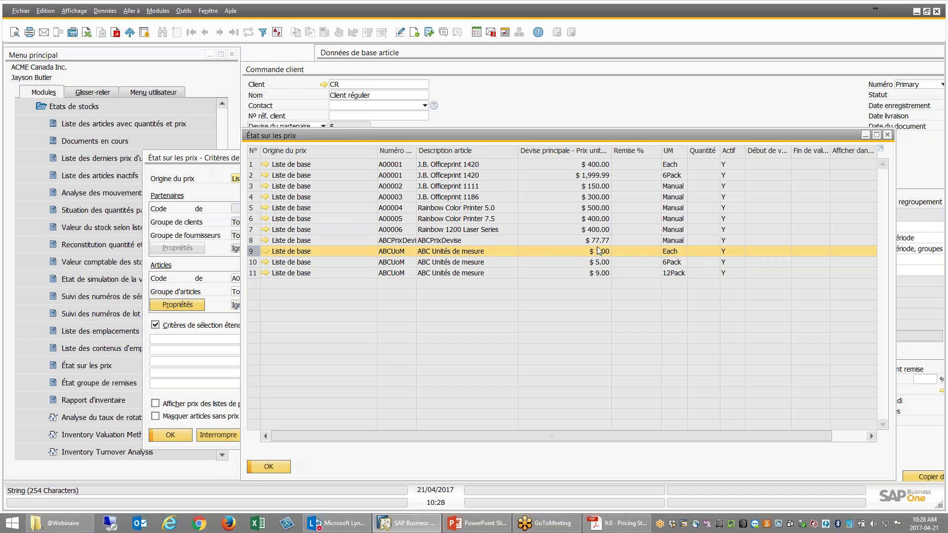
{"action": "left_click", "coordinate": [591, 266]}
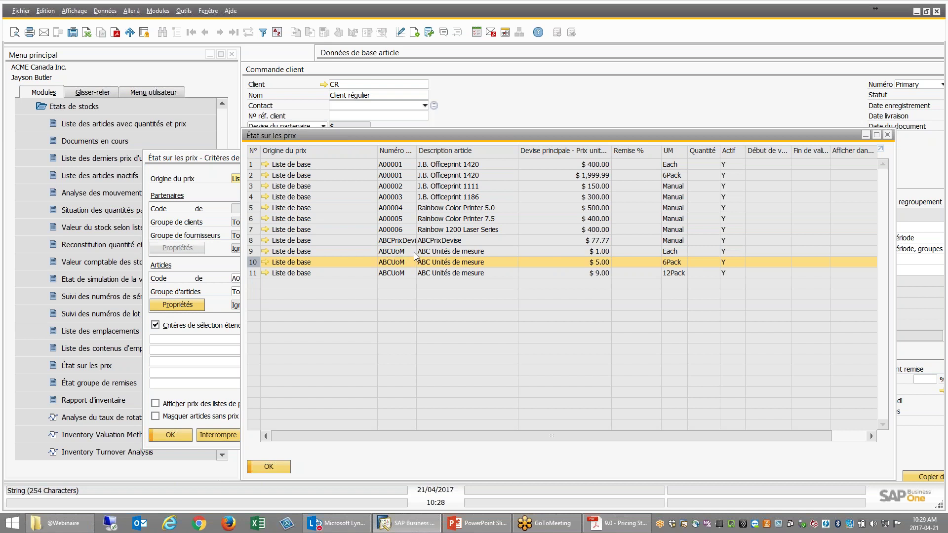
{"action": "left_click", "coordinate": [527, 274]}
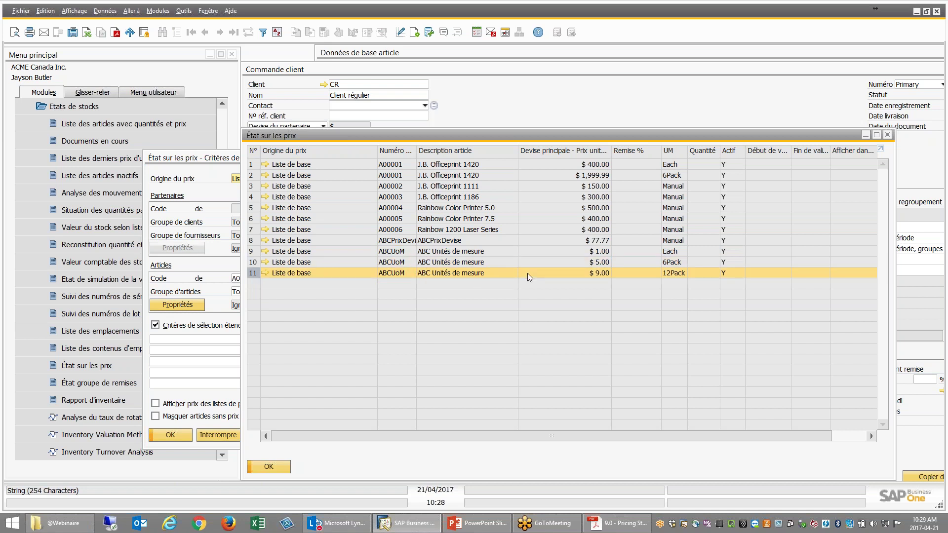
{"action": "left_click", "coordinate": [275, 466]}
Step: Open the État groupe de remises criteria and run the report for all partners and every discount group type
{"action": "left_click_drag", "start_coordinate": [270, 159], "coordinate": [434, 88]}
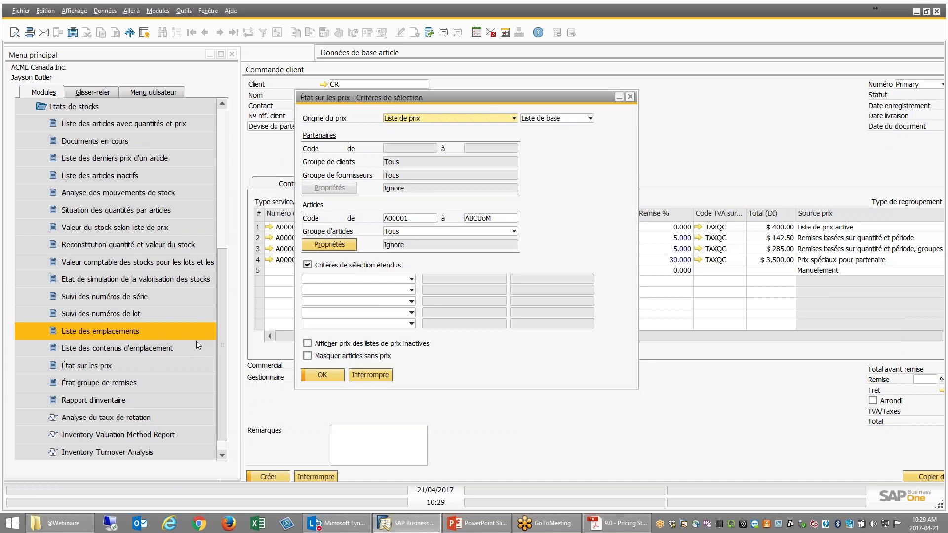
{"action": "left_click", "coordinate": [147, 384]}
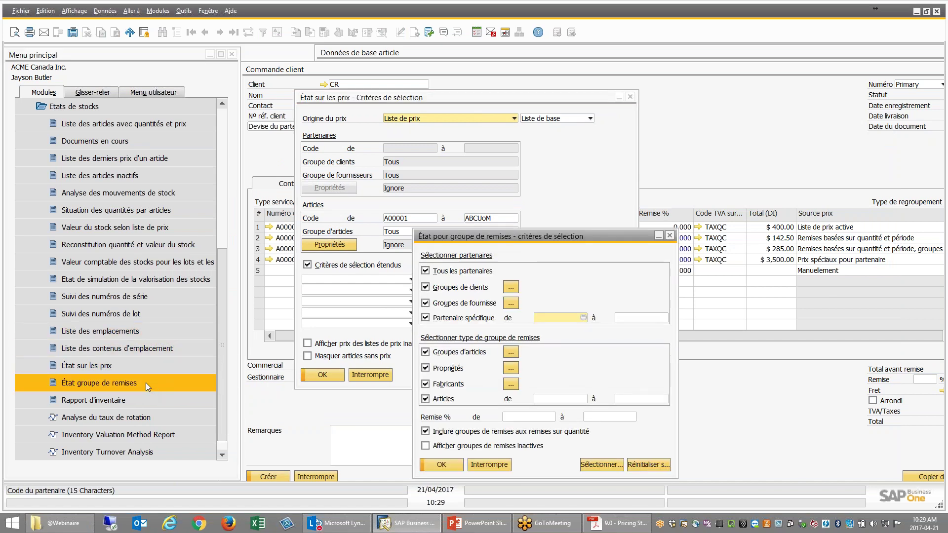
{"action": "left_click_drag", "start_coordinate": [522, 235], "coordinate": [528, 218]}
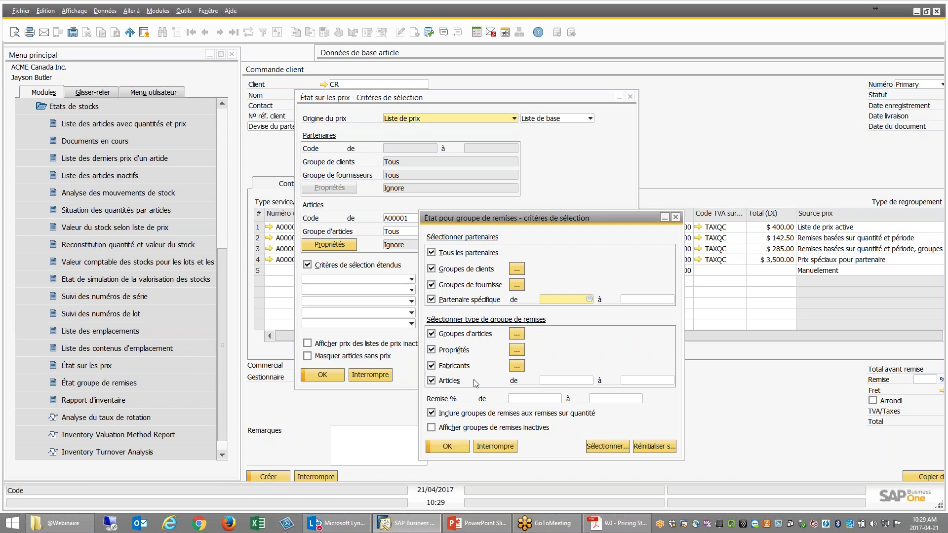
{"action": "left_click", "coordinate": [447, 446]}
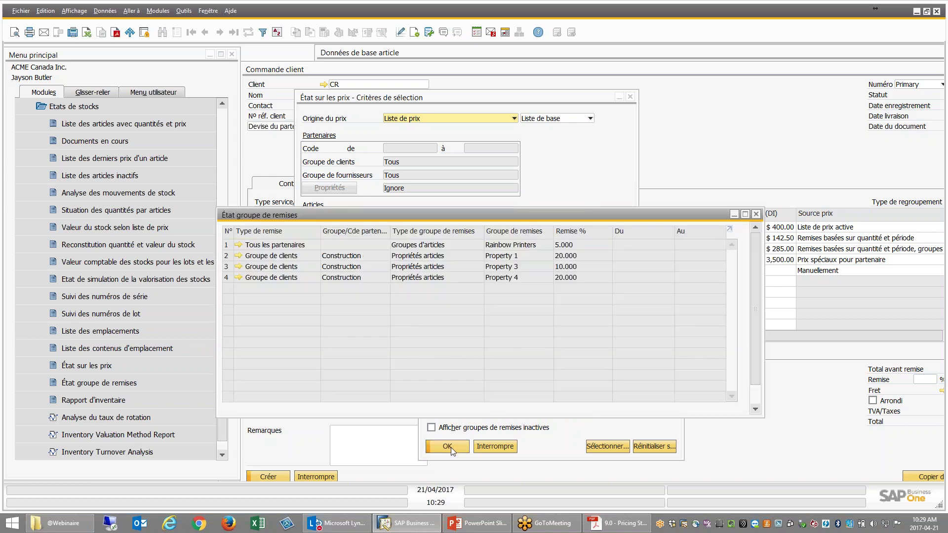
Step: Examine the Construction and all-partner discount rows, enlarge the report window and close it
{"action": "left_click", "coordinate": [561, 267]}
{"action": "left_click", "coordinate": [572, 257]}
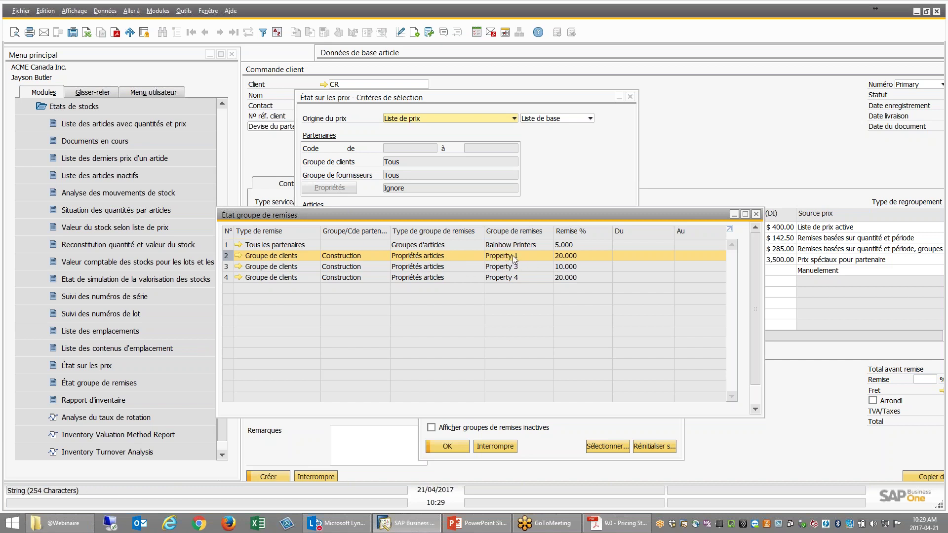
{"action": "left_click", "coordinate": [375, 244]}
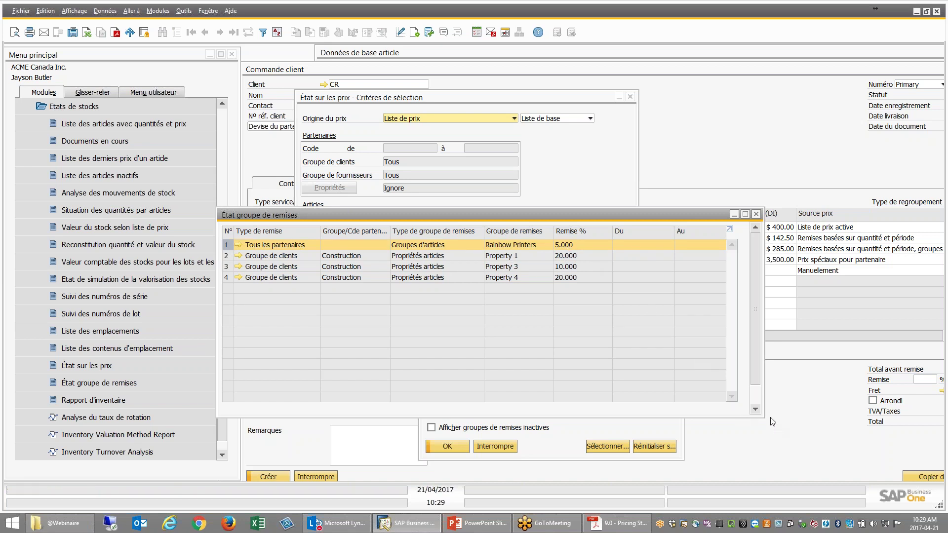
{"action": "left_click_drag", "start_coordinate": [763, 418], "coordinate": [811, 434]}
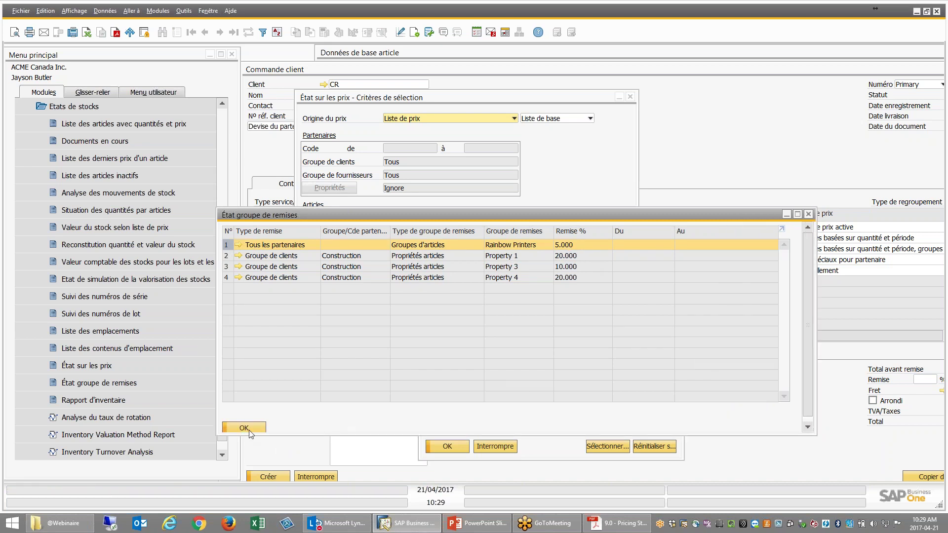
{"action": "left_click", "coordinate": [247, 428]}
Step: Close the selection criteria of both the discount group report and the price report
{"action": "left_click_drag", "start_coordinate": [468, 221], "coordinate": [443, 203]}
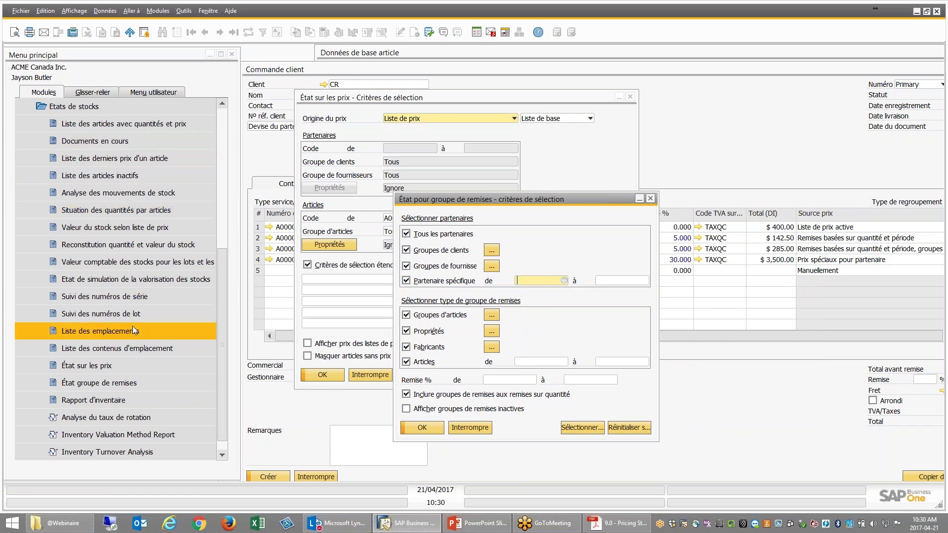
{"action": "left_click", "coordinate": [470, 427]}
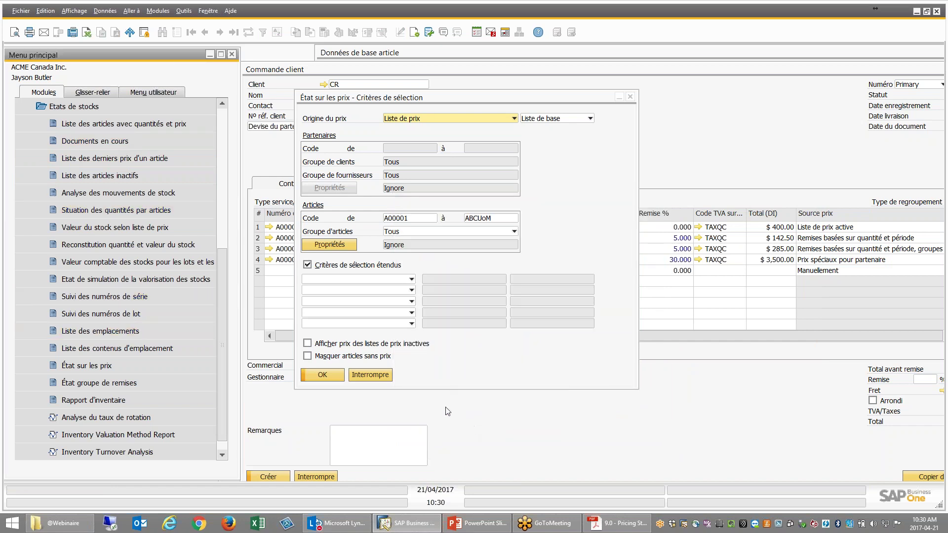
{"action": "left_click", "coordinate": [377, 378]}
Step: Move the sales order aside and close the Remises basées sur quantité et période form
{"action": "left_click_drag", "start_coordinate": [511, 70], "coordinate": [426, 209]}
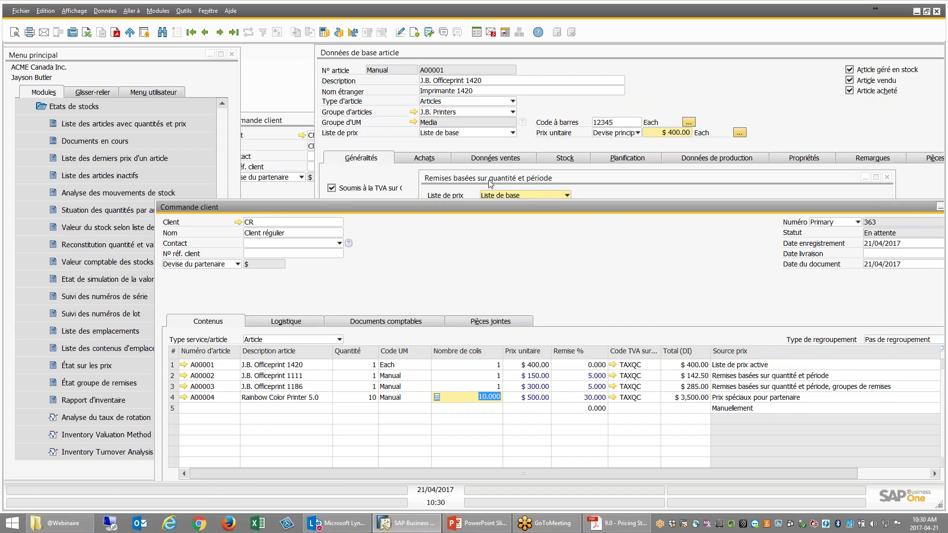
{"action": "left_click_drag", "start_coordinate": [511, 207], "coordinate": [469, 283]}
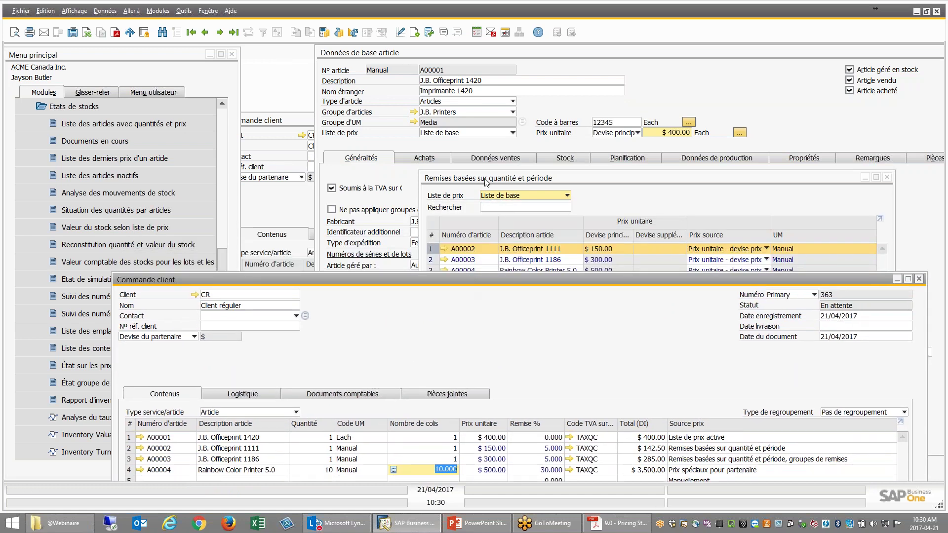
{"action": "left_click", "coordinate": [488, 271]}
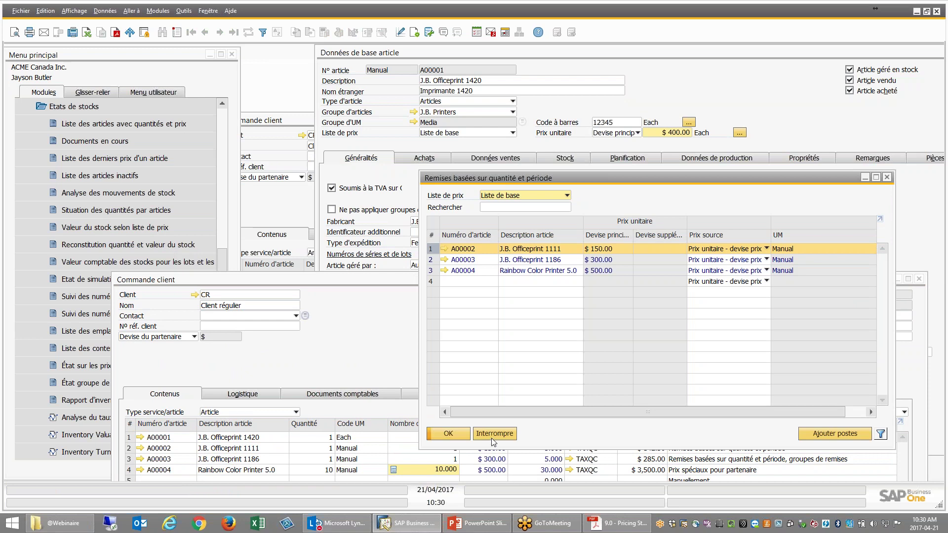
{"action": "left_click", "coordinate": [492, 437]}
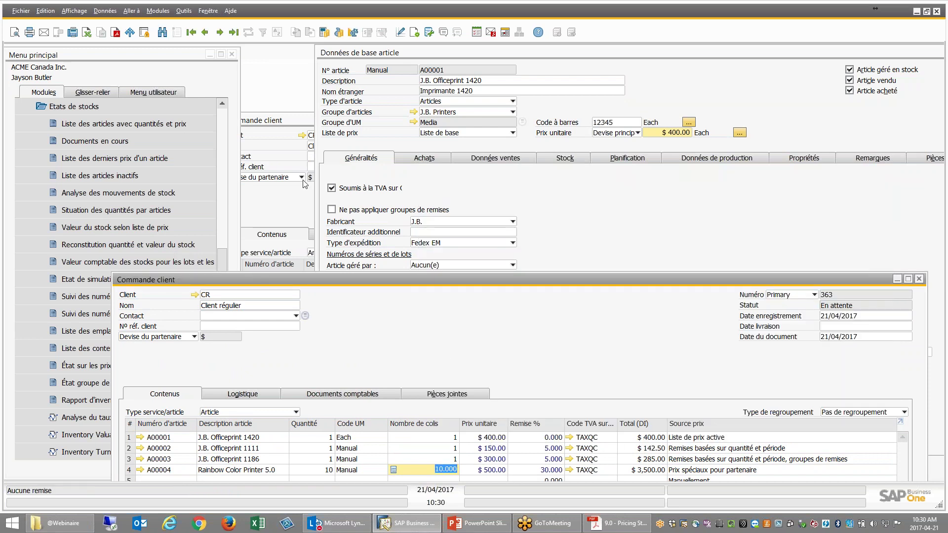
Step: Narrow the main menu and close both open sales orders without saving their changes
{"action": "left_click_drag", "start_coordinate": [239, 110], "coordinate": [197, 109]}
{"action": "left_click", "coordinate": [291, 278]}
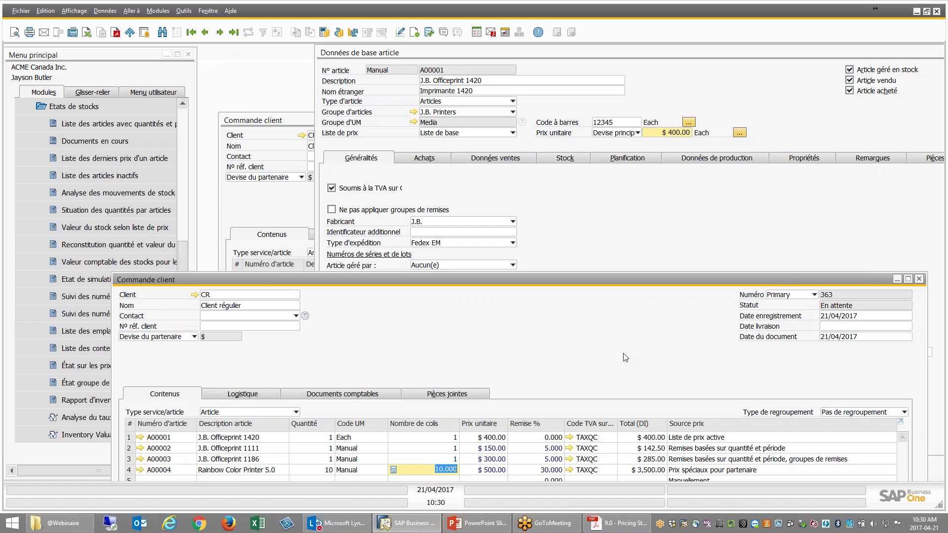
{"action": "key", "text": "Escape"}
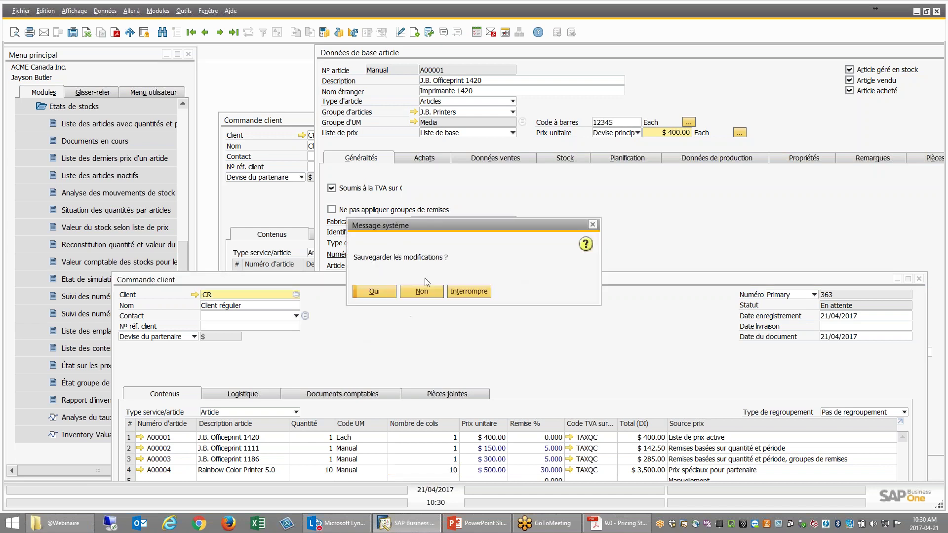
{"action": "left_click", "coordinate": [422, 291]}
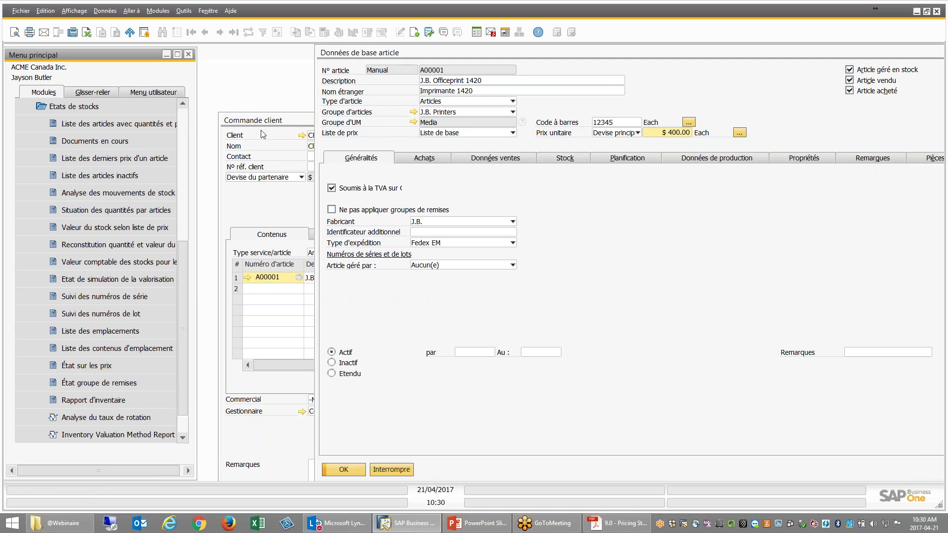
{"action": "left_click", "coordinate": [269, 146]}
{"action": "key", "text": "Escape"}
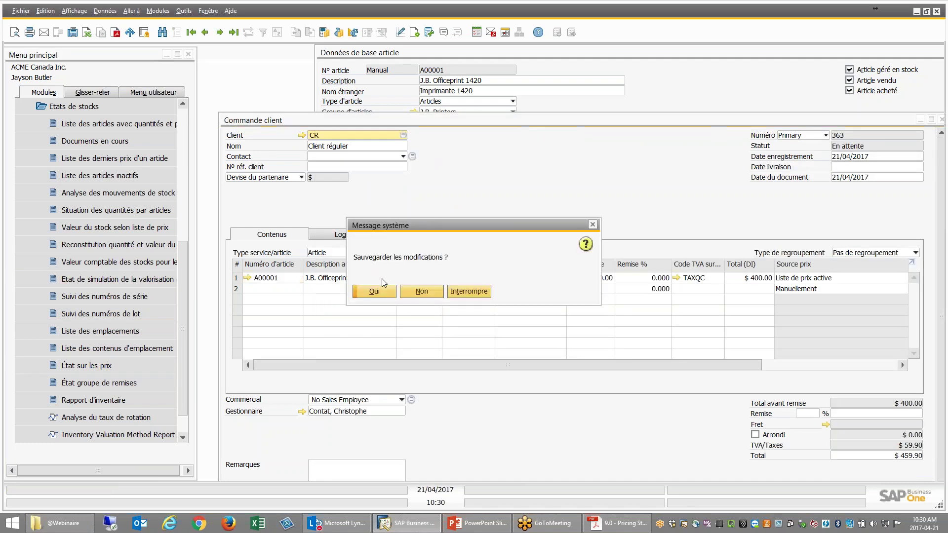
{"action": "left_click", "coordinate": [421, 291]}
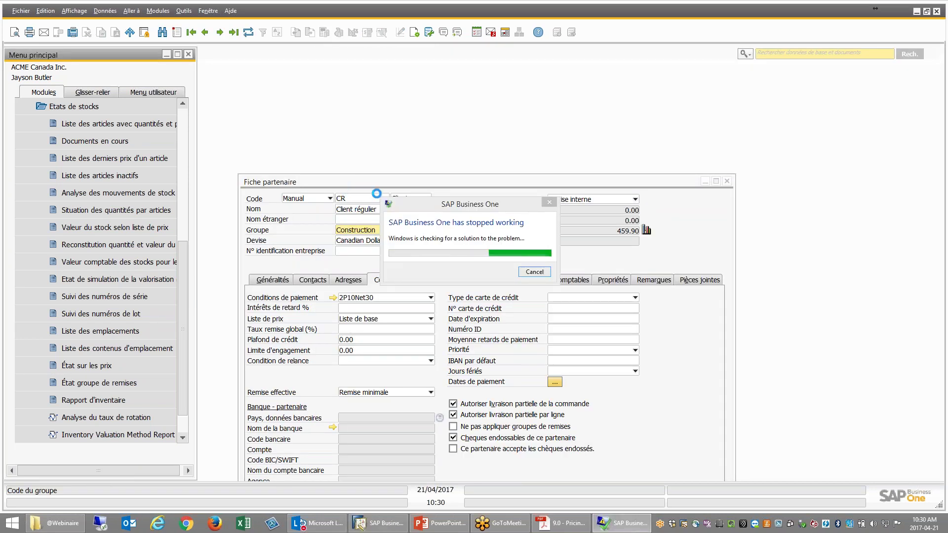
Step: Dismiss the crash dialog, minimise the presentation and the PDF, and relaunch SAP Business One from the desktop
{"action": "left_click", "coordinate": [536, 272]}
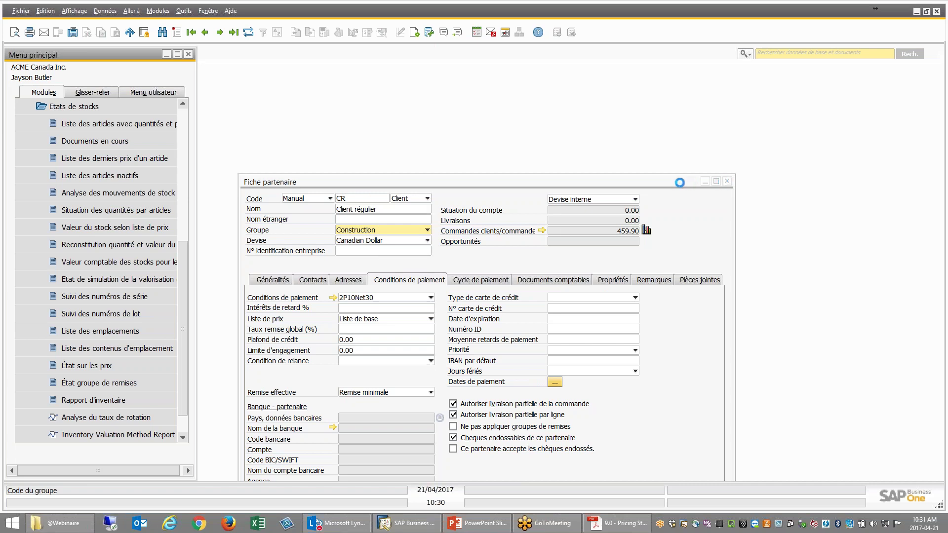
{"action": "key", "text": "alt+Tab"}
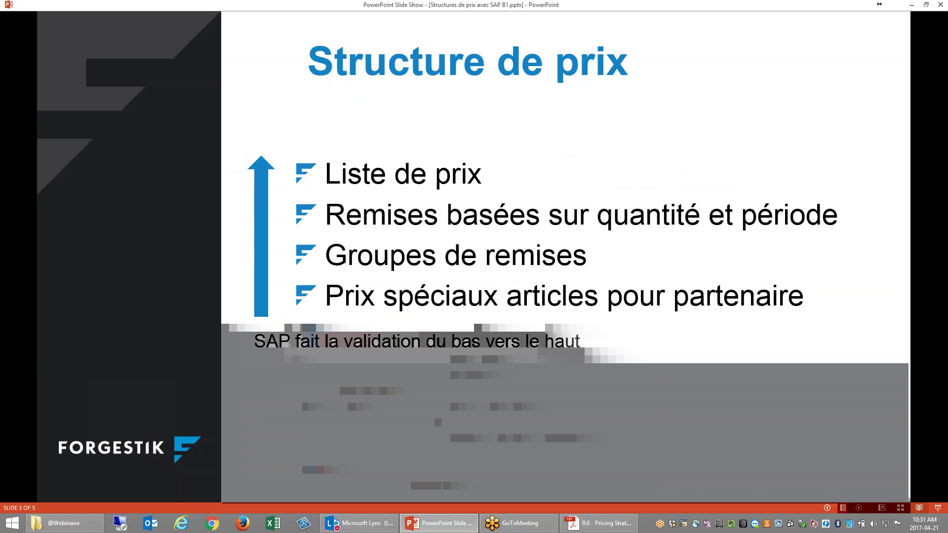
{"action": "left_click", "coordinate": [916, 9]}
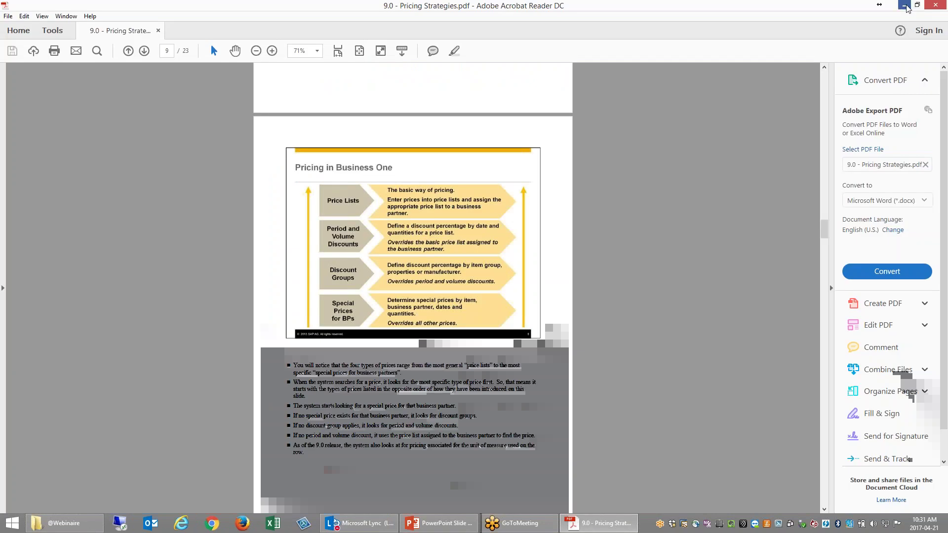
{"action": "left_click", "coordinate": [916, 7]}
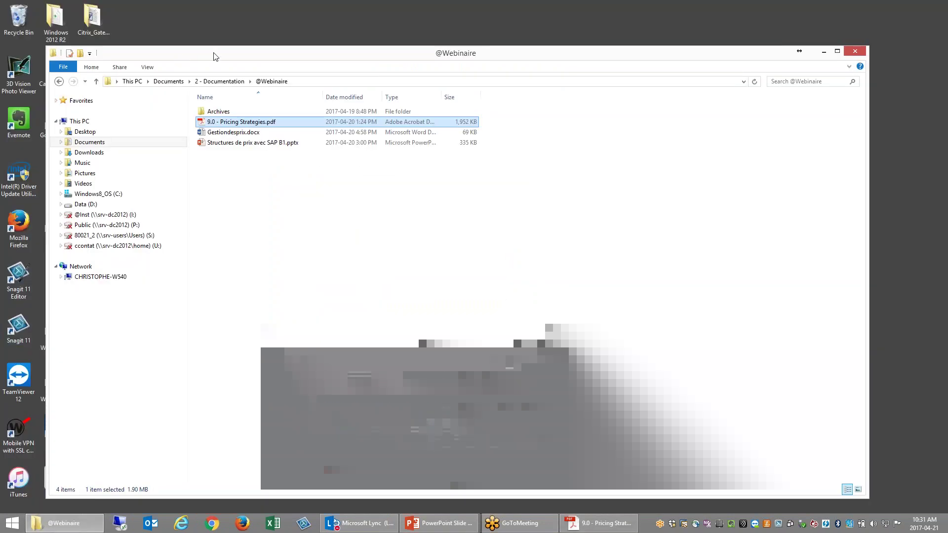
{"action": "left_click_drag", "start_coordinate": [215, 53], "coordinate": [294, 42]}
{"action": "double_click", "coordinate": [92, 280]}
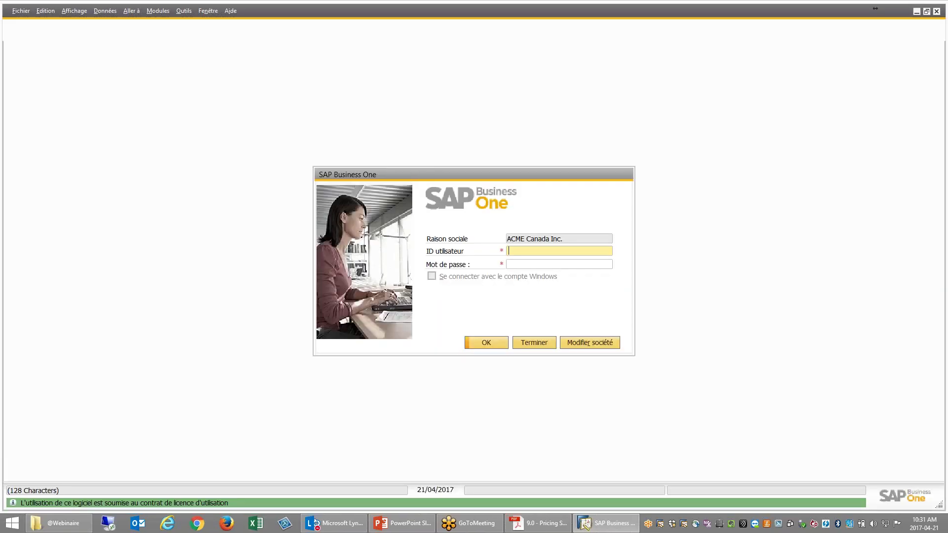
Step: Log in to ACME Canada Inc. with the user ID manager and the account password
{"action": "type", "text": "manager"}
{"action": "key", "text": "Tab"}
{"action": "type", "text": "m"}
{"action": "key", "text": "Return"}
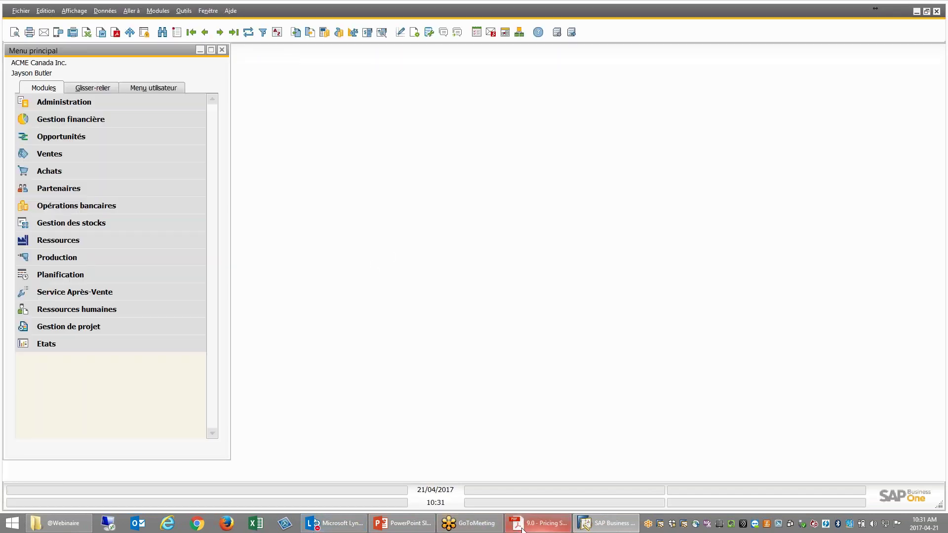
Step: Switch to the Pricing in Business One page of the Pricing Strategies PDF, then return to SAP Business One
{"action": "key", "text": "alt+Tab"}
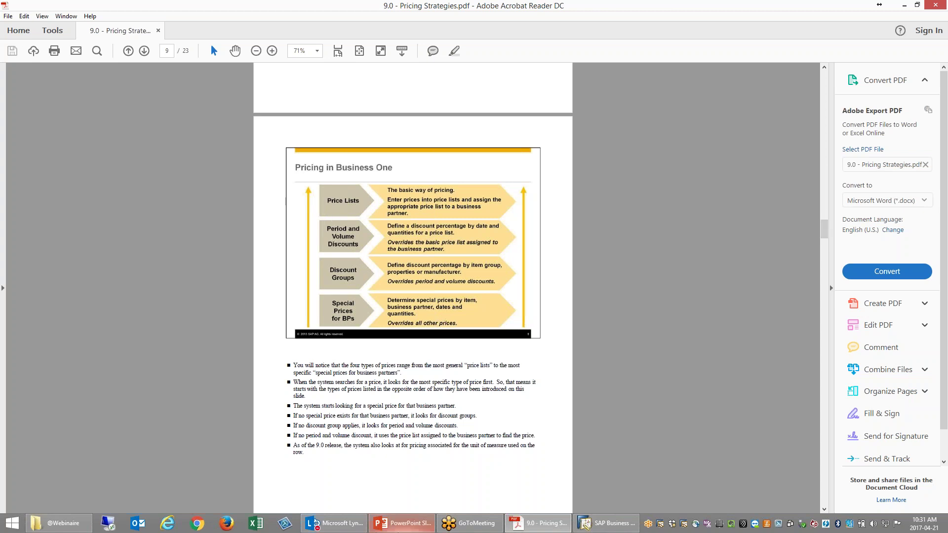
{"action": "left_click", "coordinate": [587, 527]}
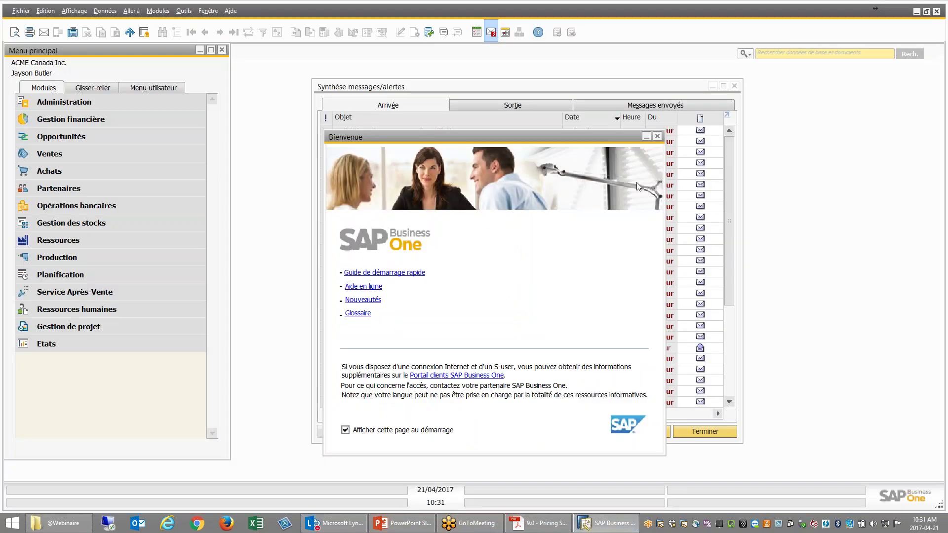
Step: Close the welcome and message overview windows, and expand the stock reports (Etats de stocks) under Gestion des stocks
{"action": "left_click", "coordinate": [659, 133]}
{"action": "left_click", "coordinate": [735, 86]}
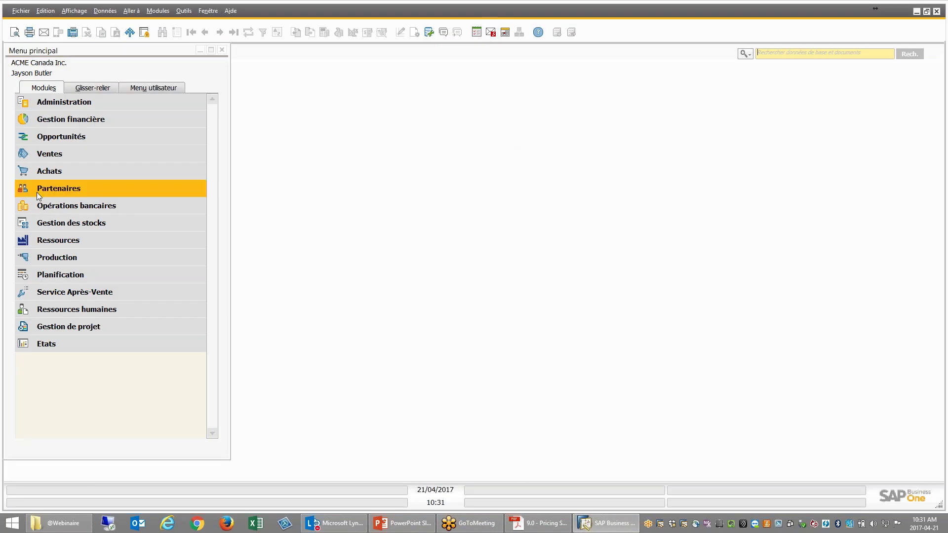
{"action": "left_click", "coordinate": [48, 222]}
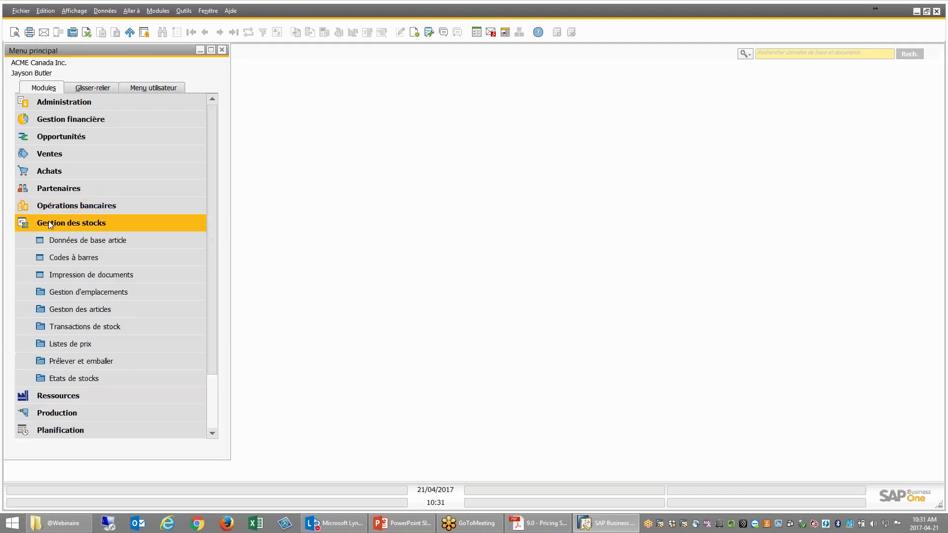
{"action": "left_click", "coordinate": [65, 375]}
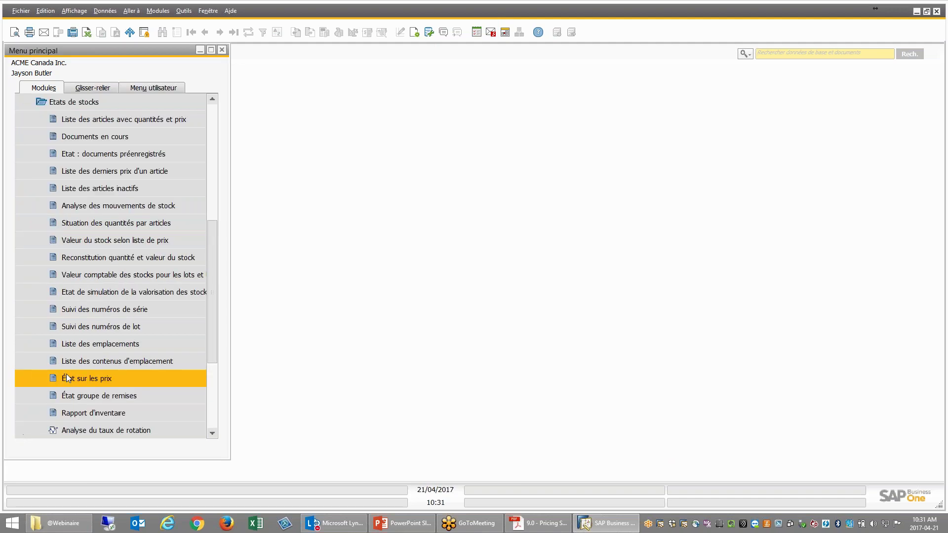
Step: Set the display language in the system initialization's general settings to English (United States), accepting that all open windows close
{"action": "scroll", "coordinate": [74, 128], "scroll_direction": "up", "scroll_amount": 5}
{"action": "left_click", "coordinate": [73, 108]}
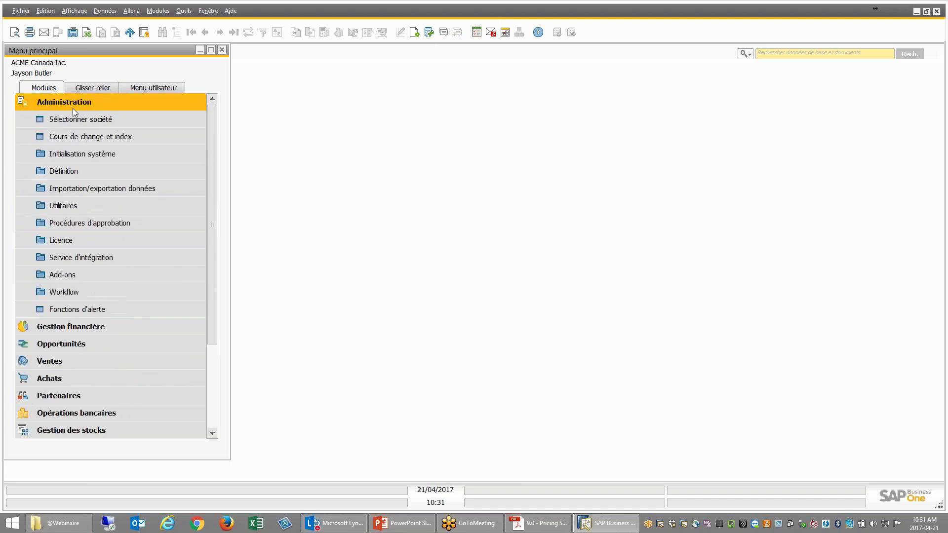
{"action": "left_click", "coordinate": [88, 153]}
{"action": "left_click", "coordinate": [124, 187]}
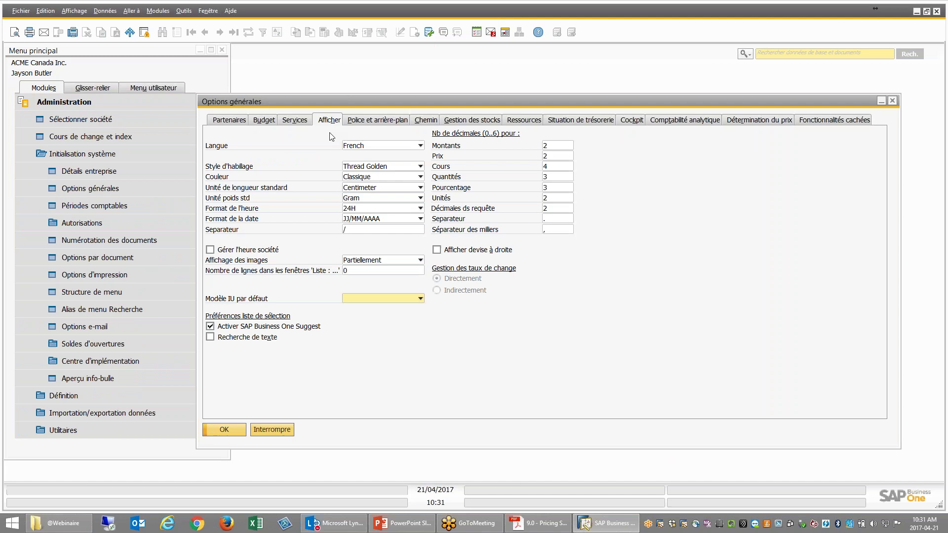
{"action": "left_click", "coordinate": [364, 148]}
{"action": "key", "text": "e"}
{"action": "key", "text": "Down"}
{"action": "key", "text": "Return"}
{"action": "left_click", "coordinate": [207, 431]}
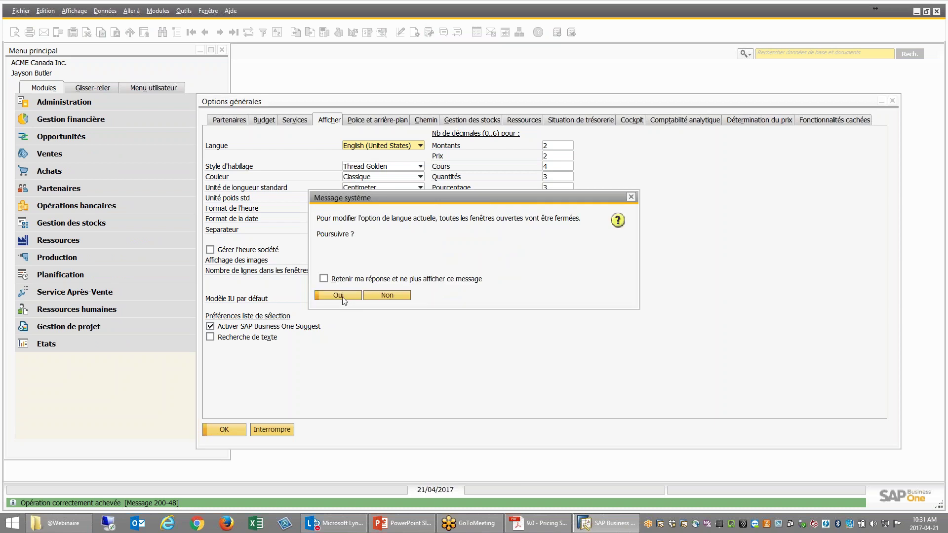
{"action": "left_click", "coordinate": [340, 297]}
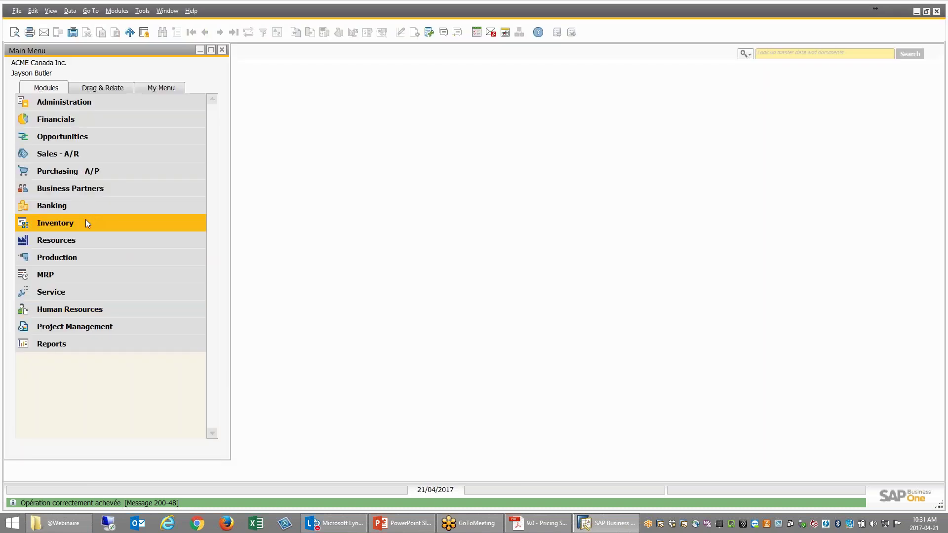
Step: Expand the Inventory module's Inventory Reports and locate the Price Report
{"action": "left_click", "coordinate": [85, 223]}
{"action": "left_click", "coordinate": [88, 359]}
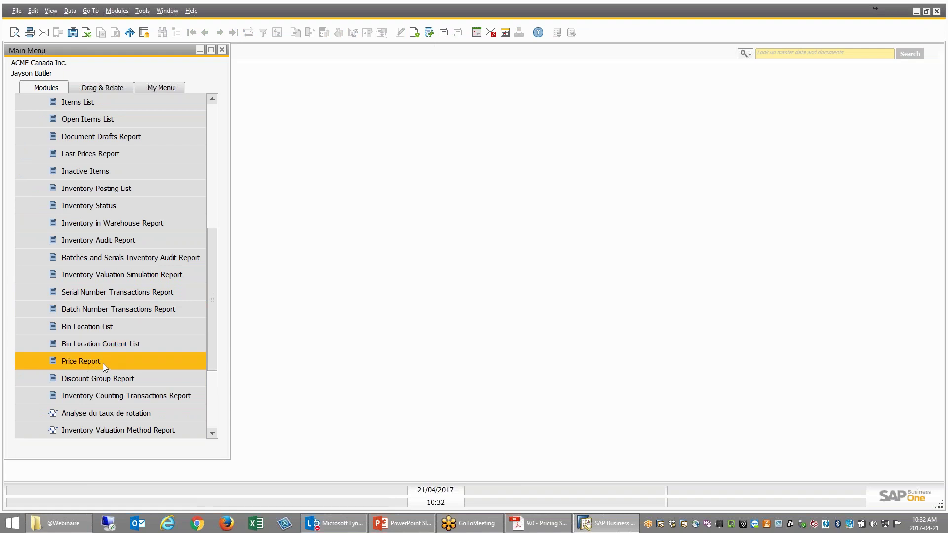
{"action": "scroll", "coordinate": [102, 364], "scroll_direction": "up", "scroll_amount": 1}
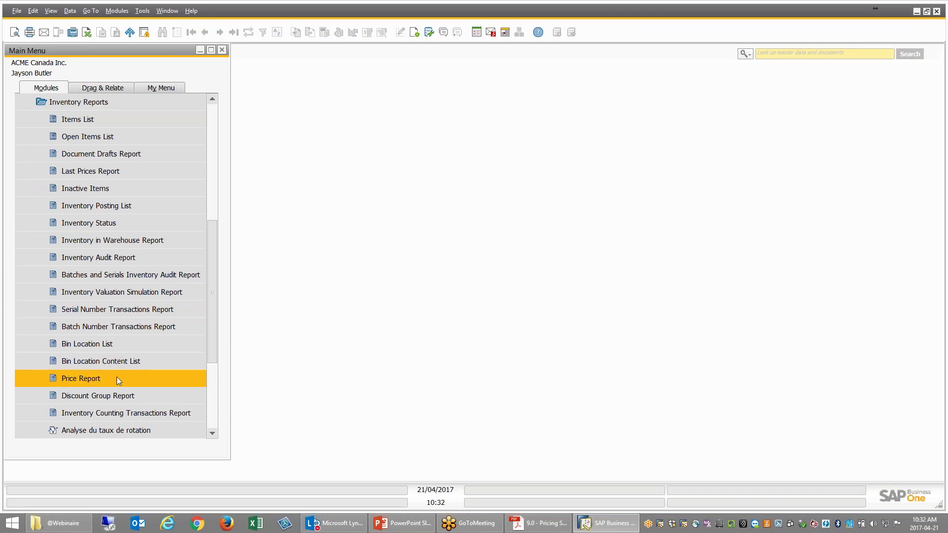